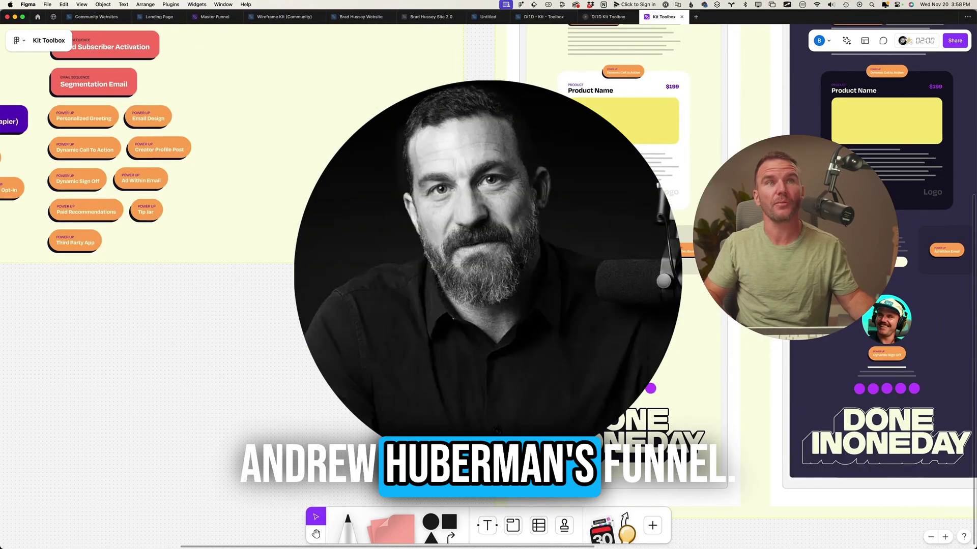
{"action": "scroll", "coordinate": [322, 234], "scroll_direction": "left", "scroll_amount": 15}
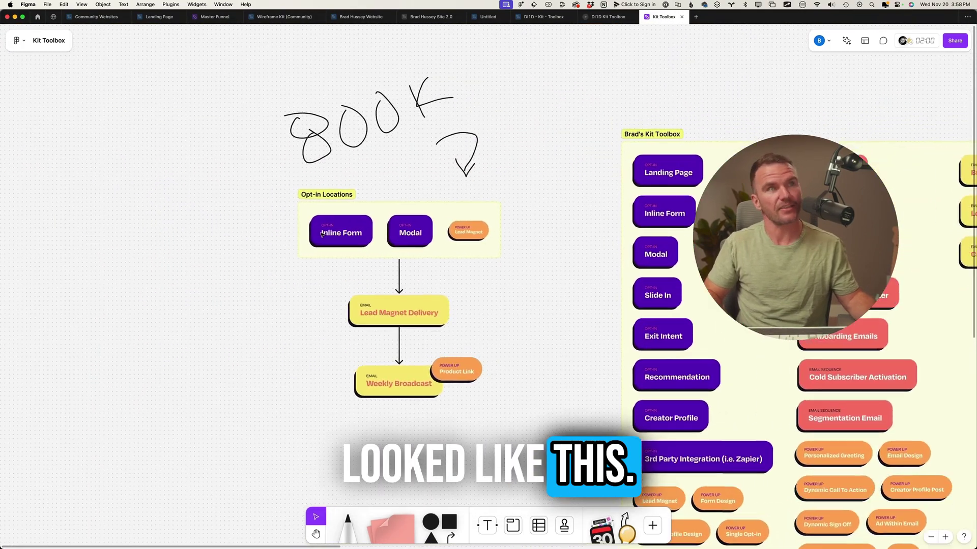
Pan the Figma canvas from the Kit Toolbox cards to the Automation - Flywheel map.
{"action": "scroll", "coordinate": [321, 234], "scroll_direction": "up", "scroll_amount": 2}
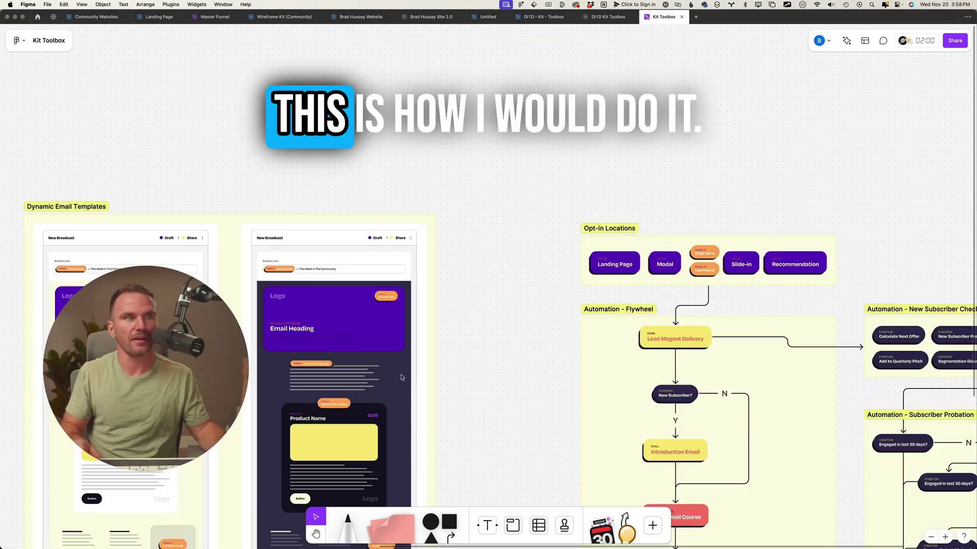
{"action": "scroll", "coordinate": [399, 377], "scroll_direction": "right", "scroll_amount": 5}
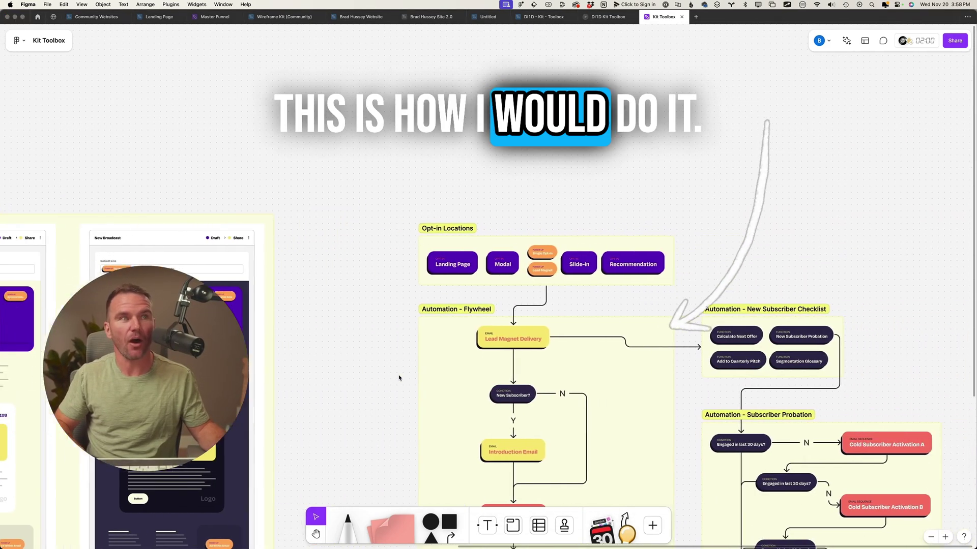
{"action": "scroll", "coordinate": [399, 376], "scroll_direction": "right", "scroll_amount": 4}
{"action": "scroll", "coordinate": [496, 324], "scroll_direction": "down", "scroll_amount": 8}
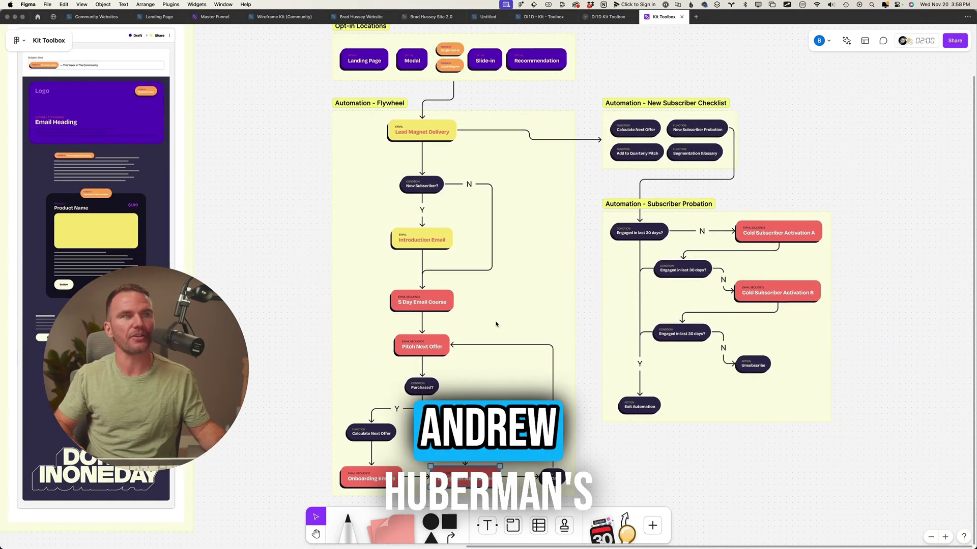
{"action": "scroll", "coordinate": [496, 324], "scroll_direction": "down", "scroll_amount": 2}
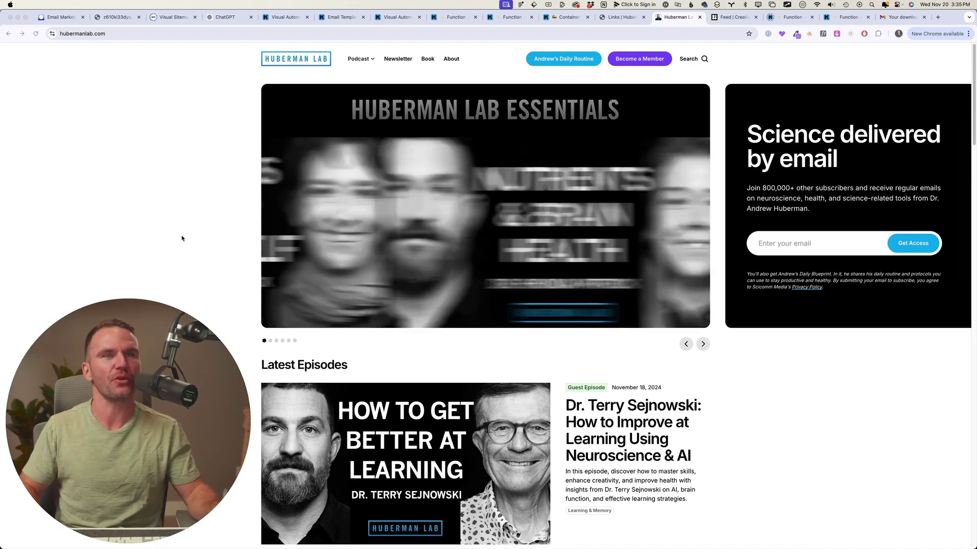
Survey the Huberman Lab homepage down to the footer, then select the Daily Blueprint signup paragraph.
{"action": "scroll", "coordinate": [468, 284], "scroll_direction": "down", "scroll_amount": 6}
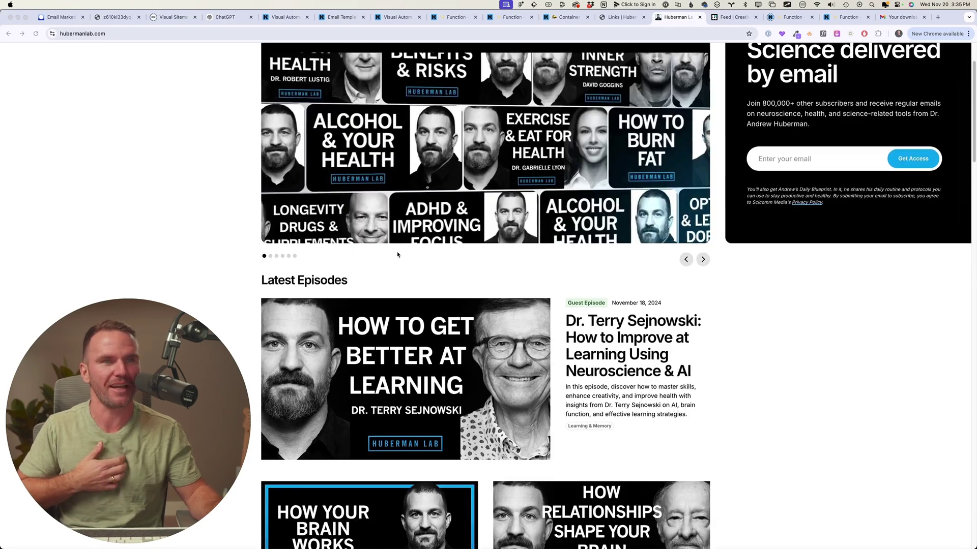
{"action": "scroll", "coordinate": [577, 259], "scroll_direction": "down", "scroll_amount": 1}
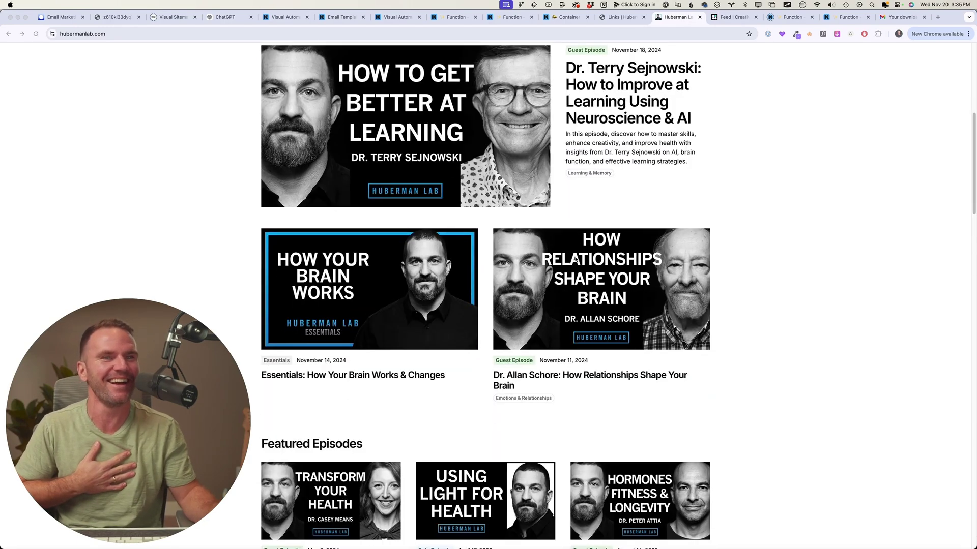
{"action": "scroll", "coordinate": [758, 302], "scroll_direction": "up", "scroll_amount": 7}
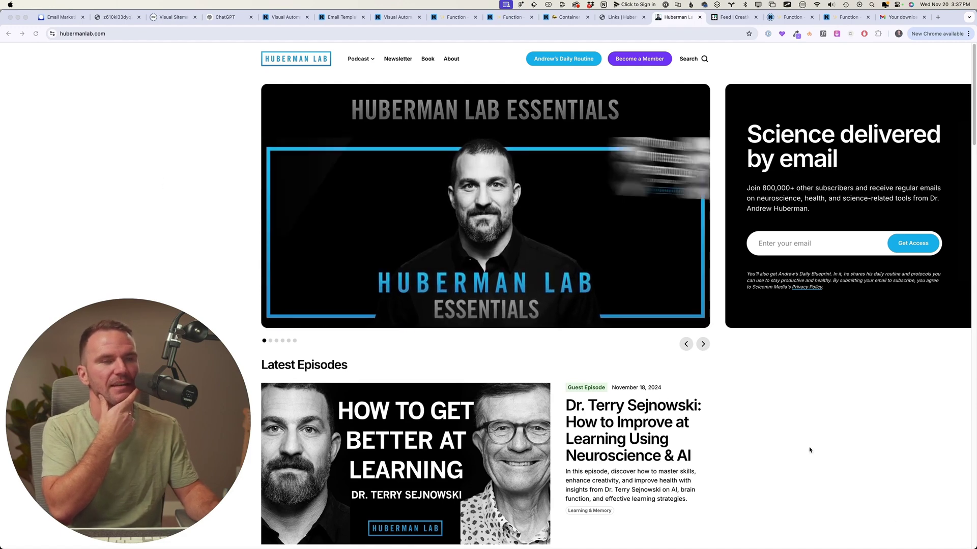
{"action": "scroll", "coordinate": [768, 458], "scroll_direction": "down", "scroll_amount": 15}
{"action": "scroll", "coordinate": [766, 420], "scroll_direction": "down", "scroll_amount": 15}
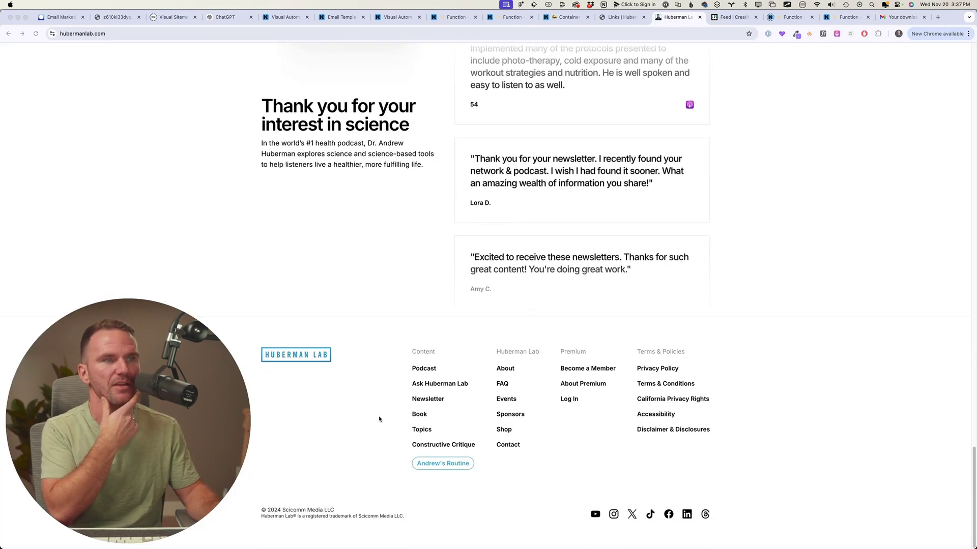
{"action": "scroll", "coordinate": [373, 388], "scroll_direction": "up", "scroll_amount": 7}
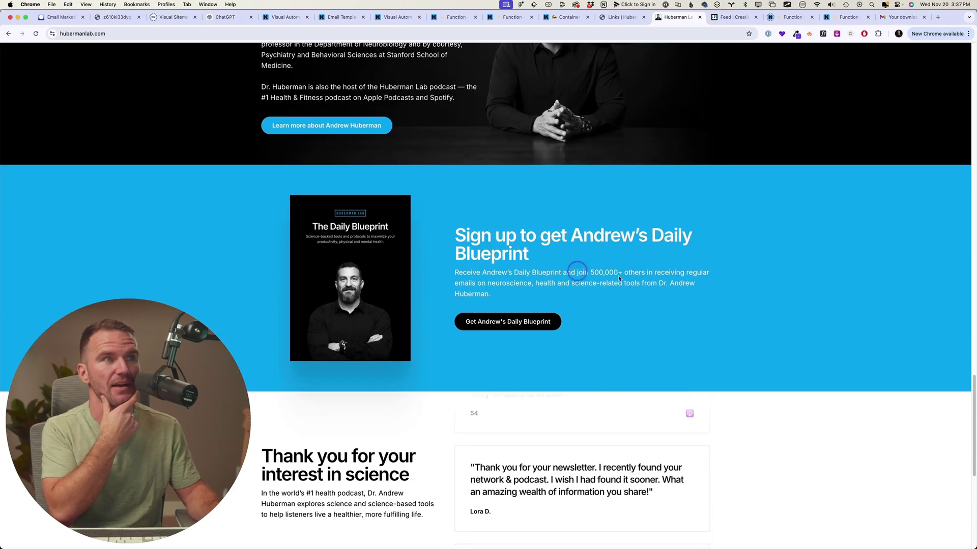
{"action": "triple_click", "coordinate": [558, 273]}
Check the 800,000 subscriber count, then open the Andrew's Daily Routine signup popup from the header.
{"action": "left_click", "coordinate": [557, 277]}
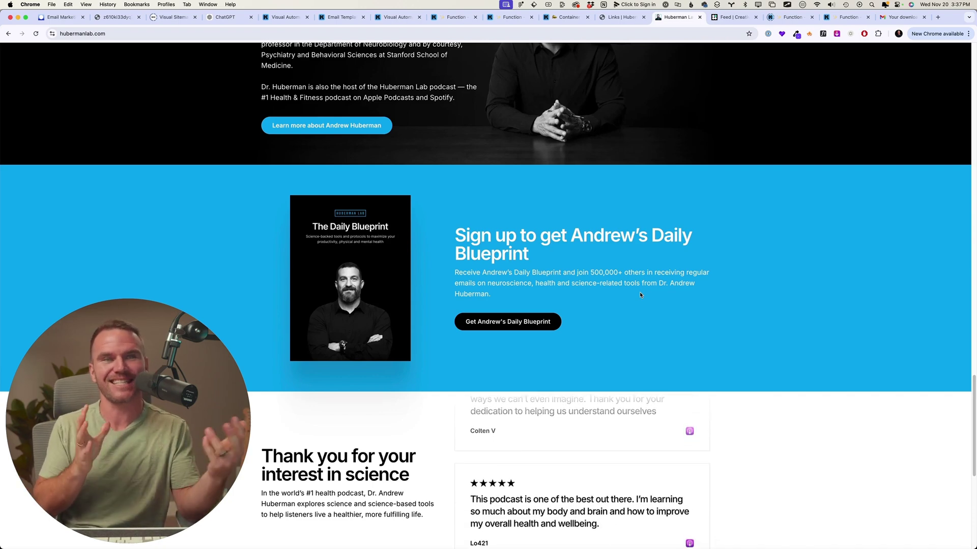
{"action": "scroll", "coordinate": [640, 292], "scroll_direction": "up", "scroll_amount": 20}
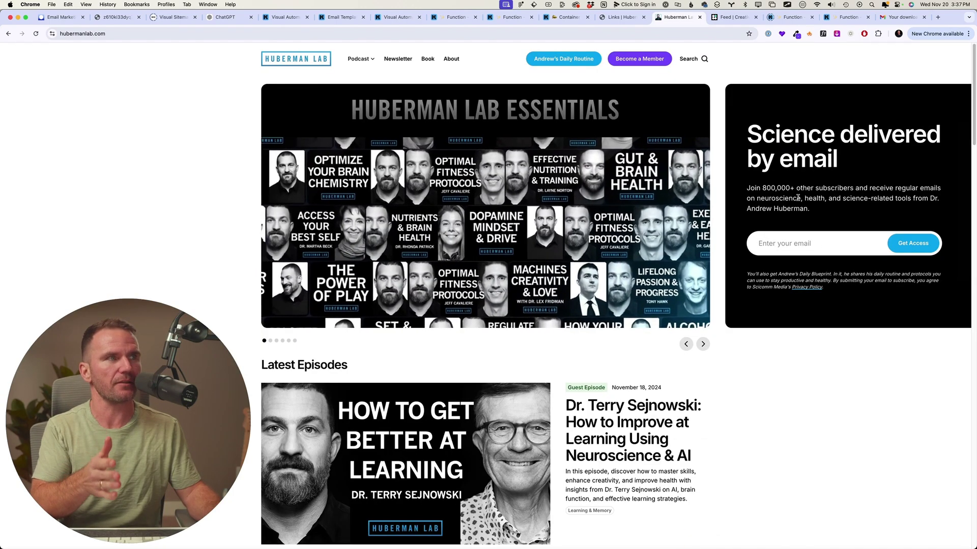
{"action": "double_click", "coordinate": [773, 190]}
{"action": "left_click", "coordinate": [773, 194]}
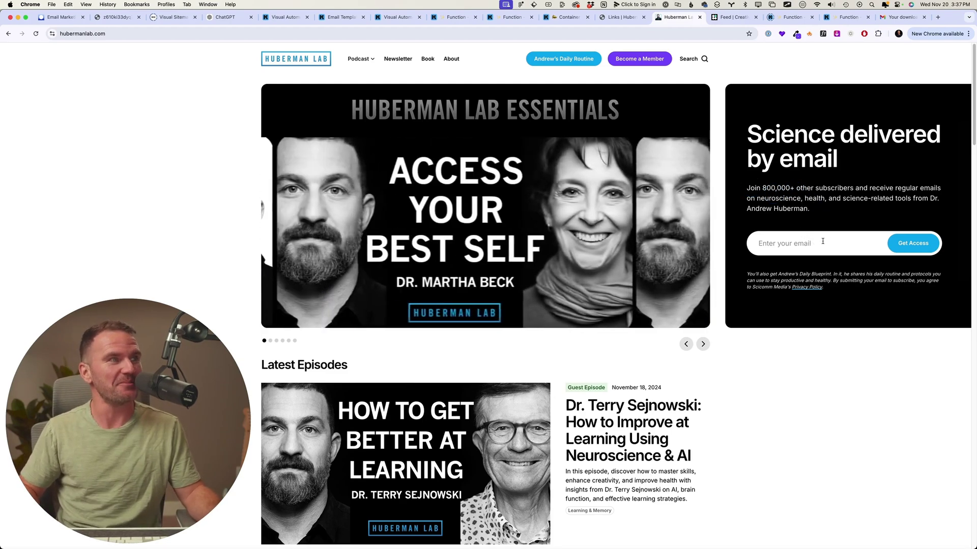
{"action": "left_click", "coordinate": [807, 243]}
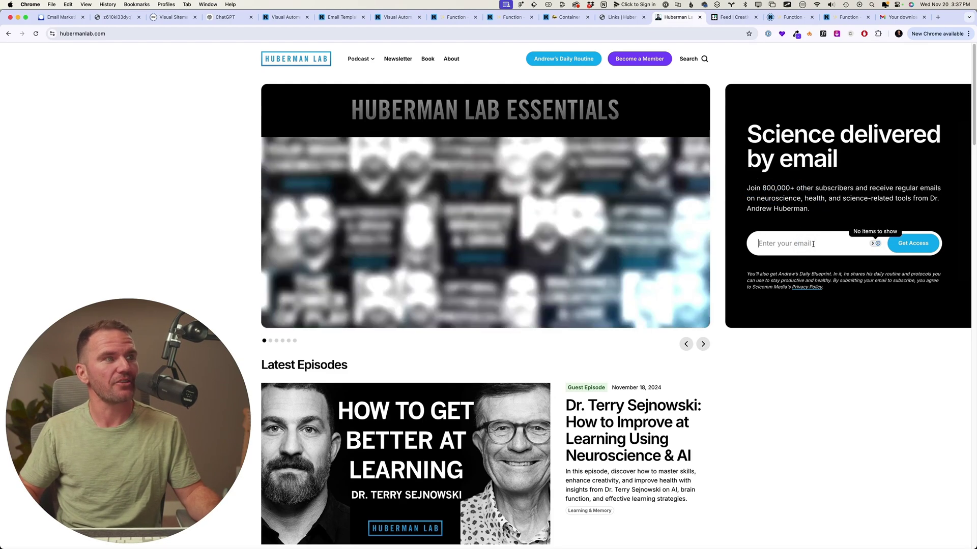
{"action": "left_click", "coordinate": [793, 275]}
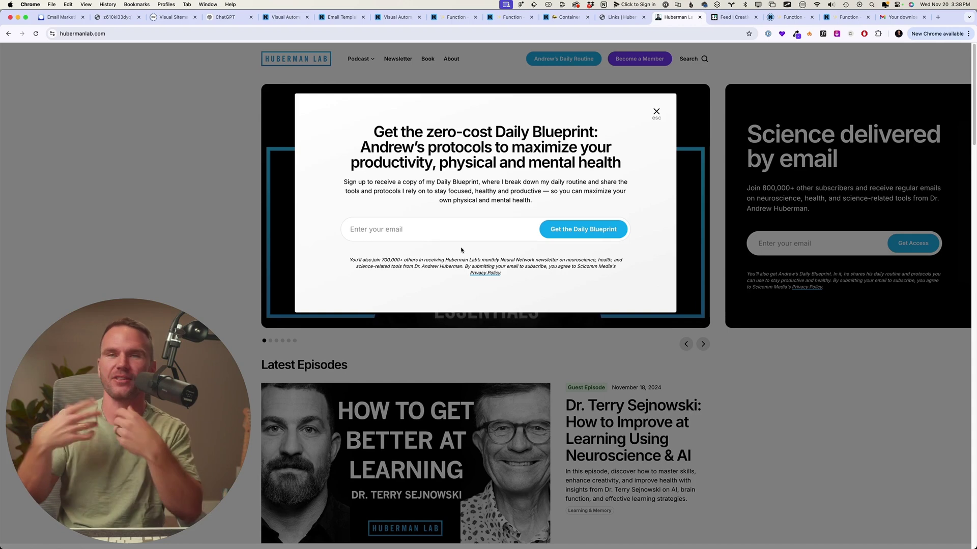
Focus the popup's email field, then switch to the 'Your download link' Gmail tab.
{"action": "left_click", "coordinate": [436, 225]}
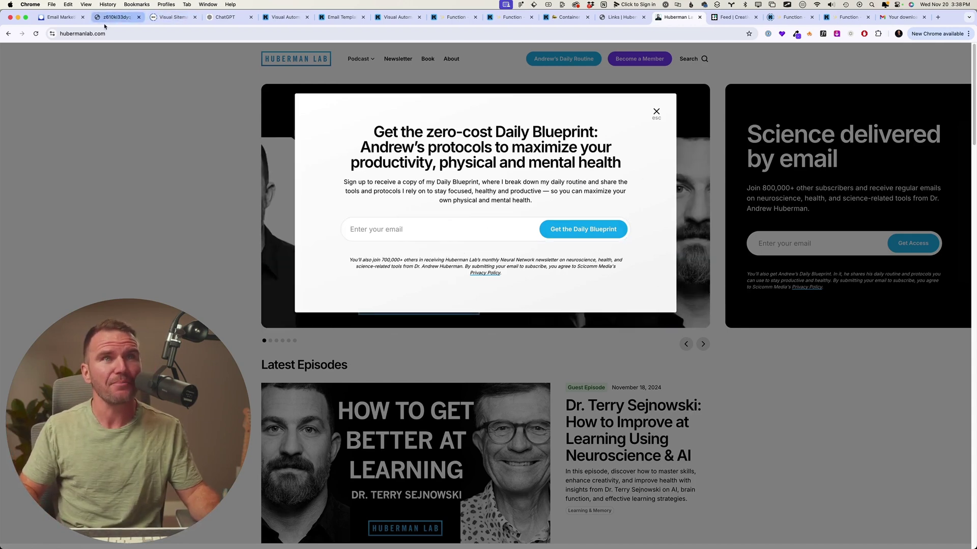
{"action": "left_click", "coordinate": [890, 19]}
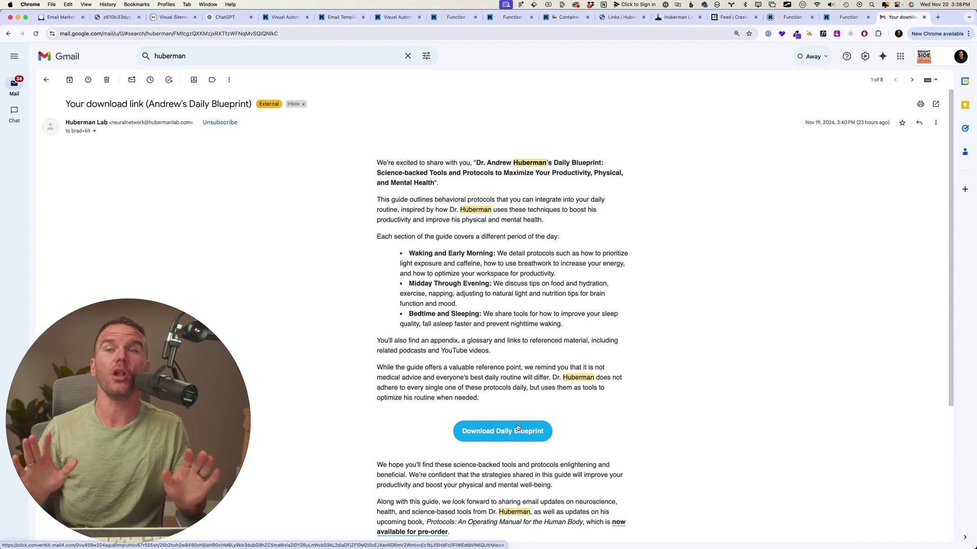
{"action": "scroll", "coordinate": [517, 427], "scroll_direction": "down", "scroll_amount": 1}
{"action": "left_click_drag", "start_coordinate": [377, 141], "coordinate": [493, 211]}
{"action": "left_click", "coordinate": [593, 288]}
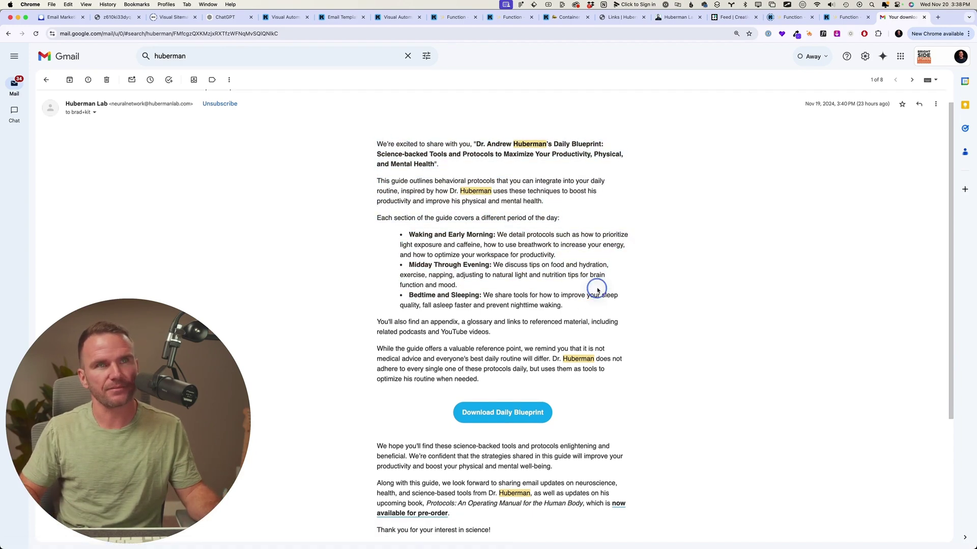
{"action": "scroll", "coordinate": [593, 288], "scroll_direction": "down", "scroll_amount": 1}
{"action": "scroll", "coordinate": [562, 447], "scroll_direction": "down", "scroll_amount": 3}
{"action": "scroll", "coordinate": [590, 452], "scroll_direction": "up", "scroll_amount": 4}
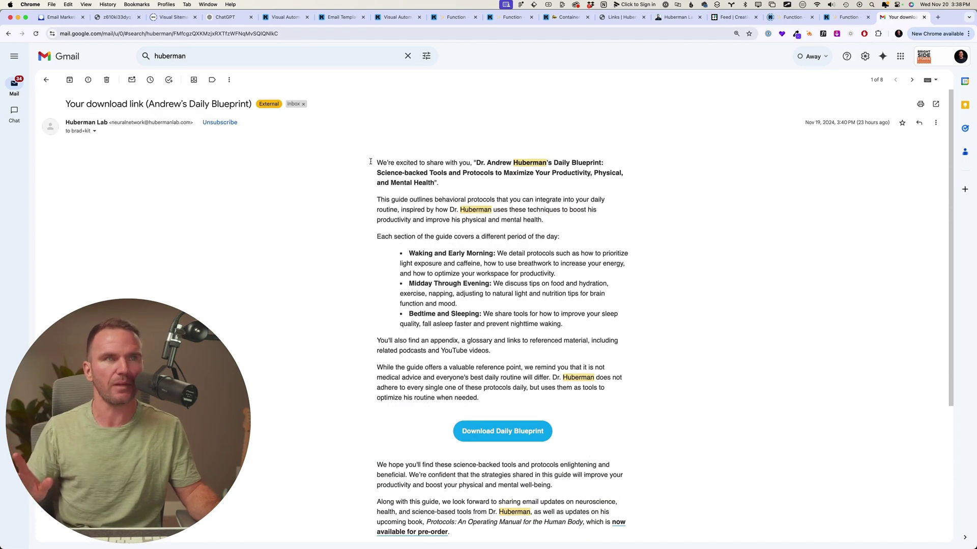
{"action": "left_click_drag", "start_coordinate": [371, 162], "coordinate": [643, 373]}
{"action": "left_click", "coordinate": [631, 410]}
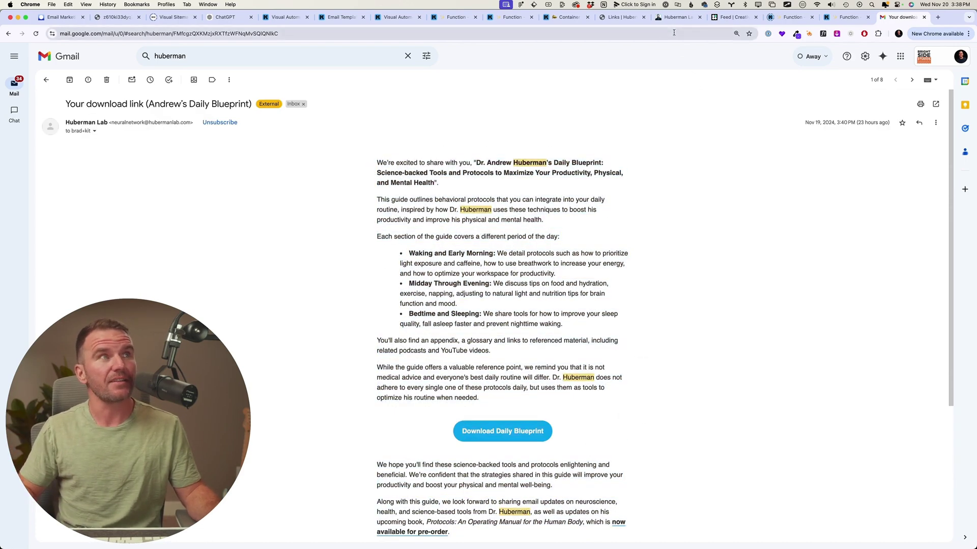
{"action": "left_click", "coordinate": [676, 17]}
{"action": "left_click", "coordinate": [748, 238]}
{"action": "scroll", "coordinate": [712, 356], "scroll_direction": "down", "scroll_amount": 10}
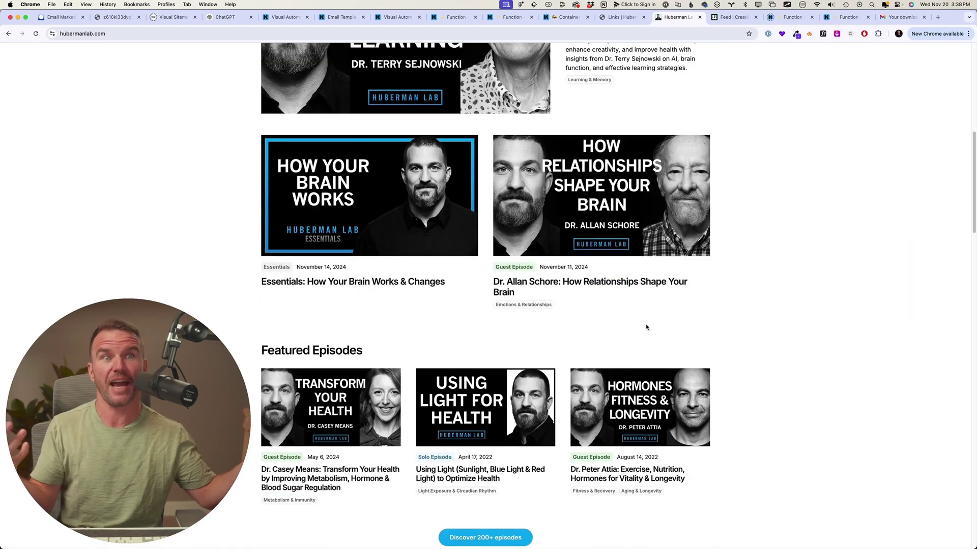
{"action": "scroll", "coordinate": [646, 327], "scroll_direction": "down", "scroll_amount": 10}
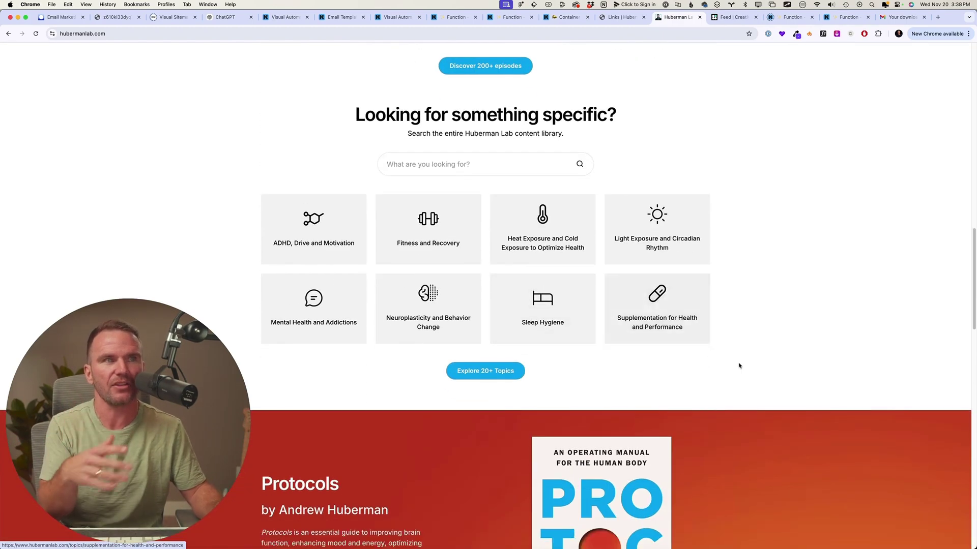
{"action": "scroll", "coordinate": [739, 366], "scroll_direction": "down", "scroll_amount": 12}
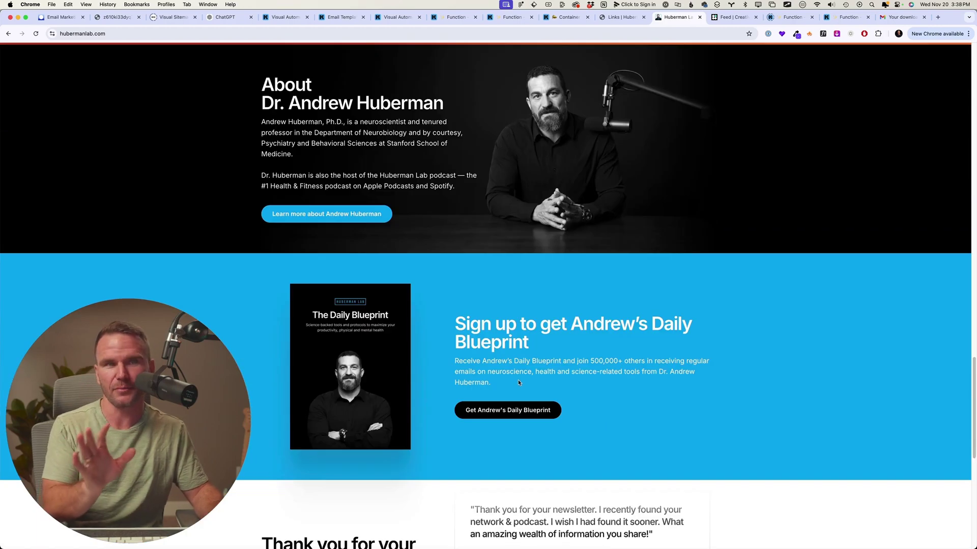
{"action": "scroll", "coordinate": [498, 276], "scroll_direction": "down", "scroll_amount": 6}
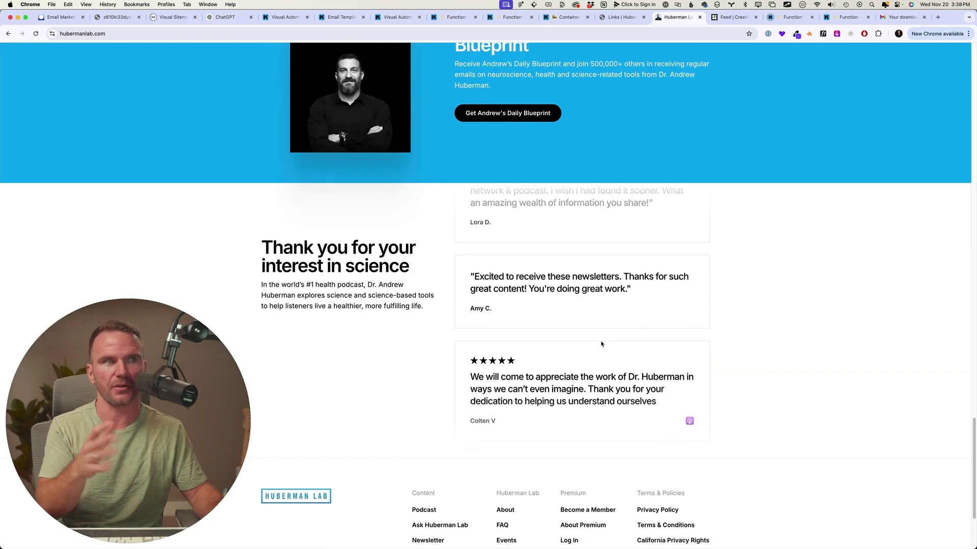
{"action": "scroll", "coordinate": [631, 326], "scroll_direction": "down", "scroll_amount": 2}
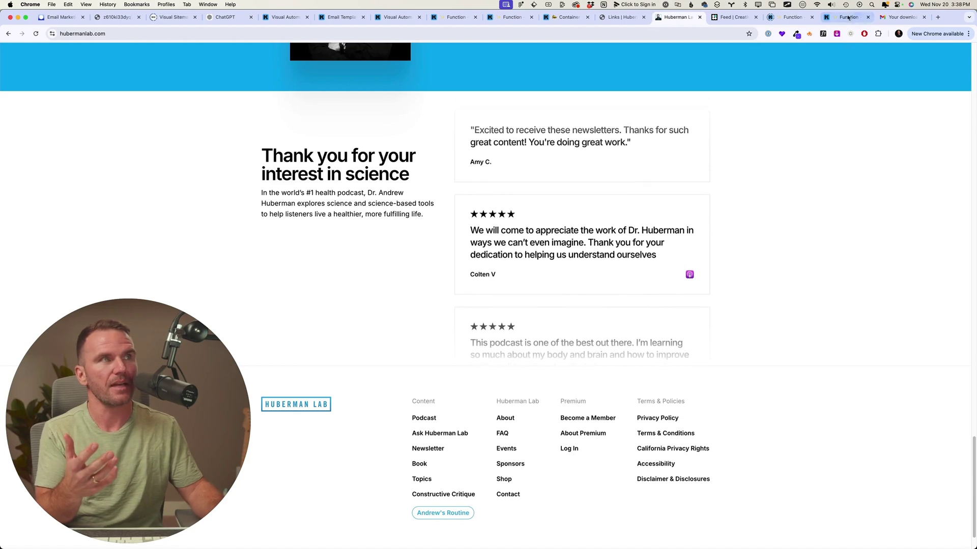
{"action": "left_click", "coordinate": [898, 19]}
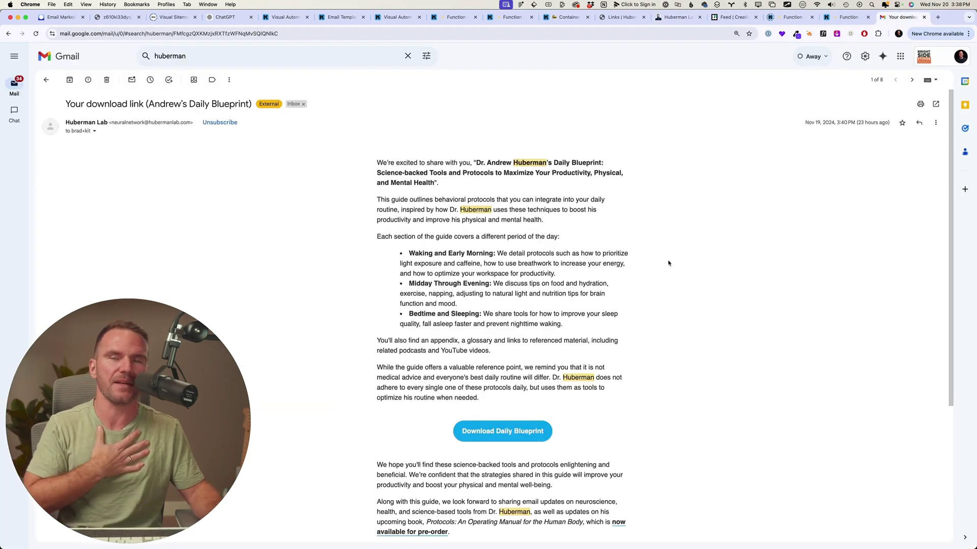
{"action": "left_click_drag", "start_coordinate": [424, 182], "coordinate": [481, 346]}
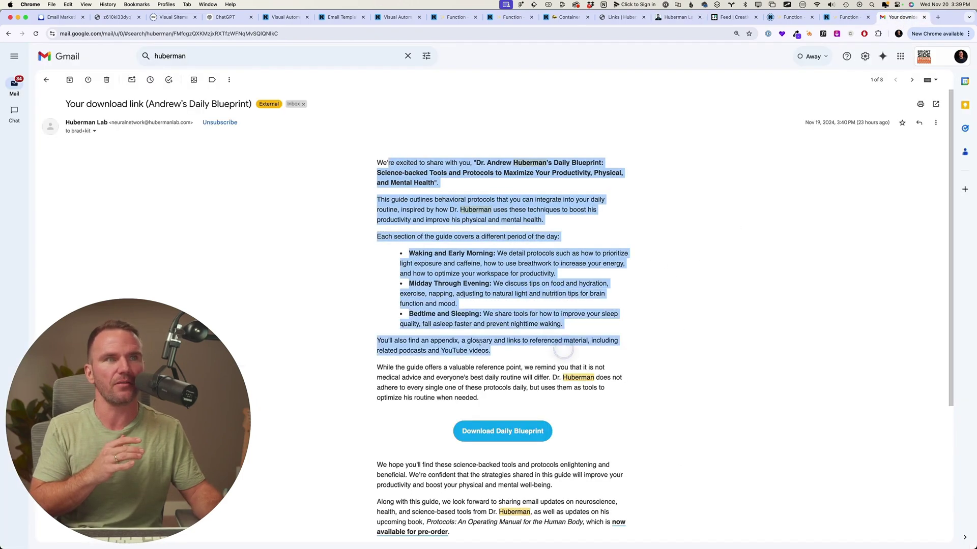
{"action": "left_click", "coordinate": [480, 343]}
{"action": "left_click_drag", "start_coordinate": [406, 166], "coordinate": [513, 302]}
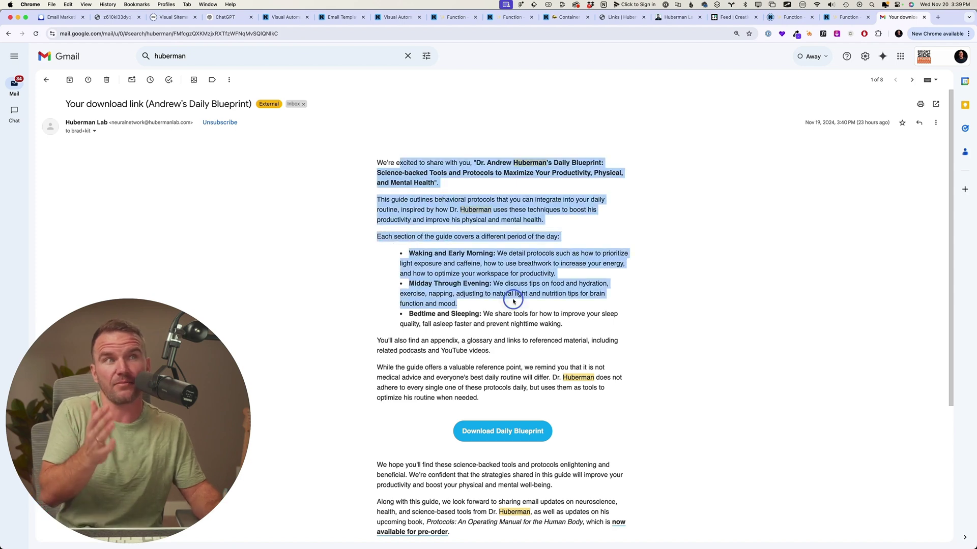
{"action": "left_click", "coordinate": [484, 269]}
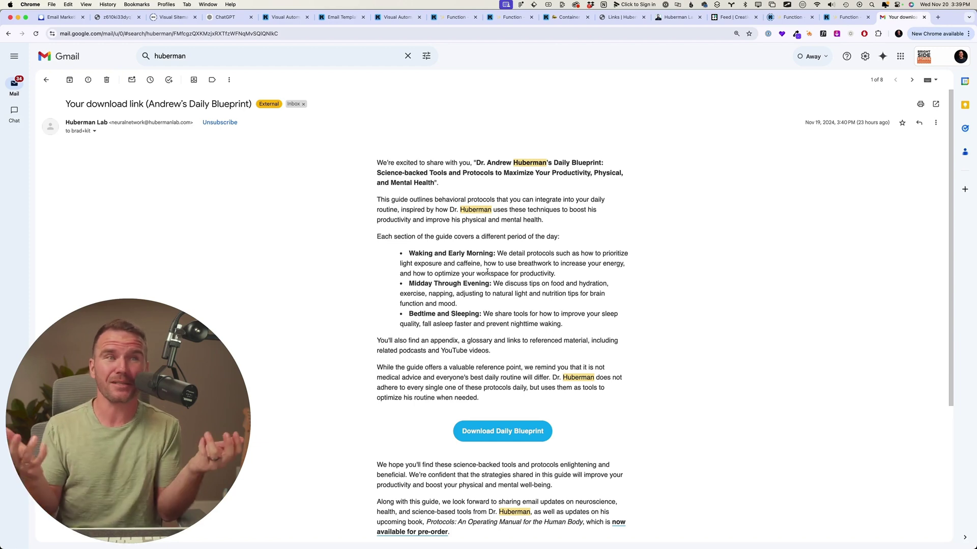
{"action": "scroll", "coordinate": [518, 267], "scroll_direction": "down", "scroll_amount": 4}
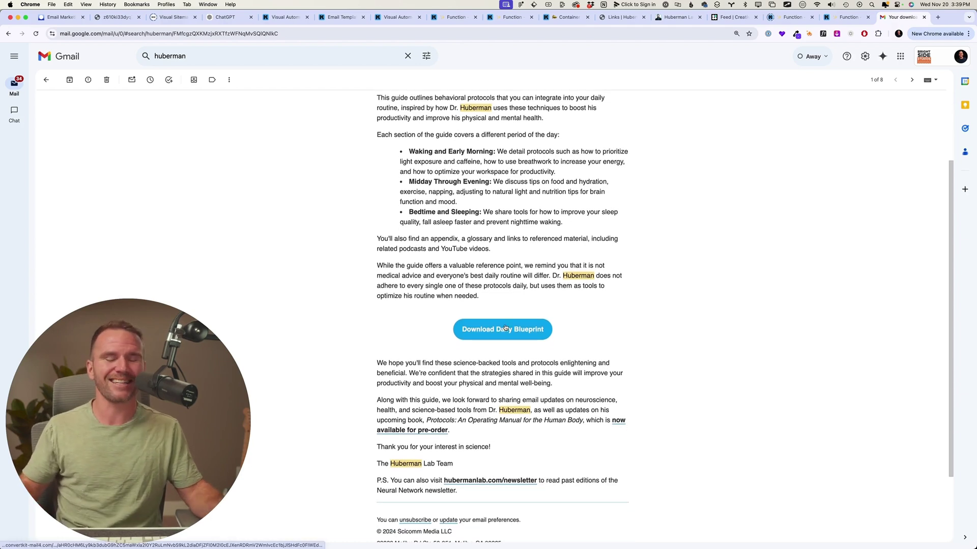
{"action": "scroll", "coordinate": [525, 317], "scroll_direction": "down", "scroll_amount": 4}
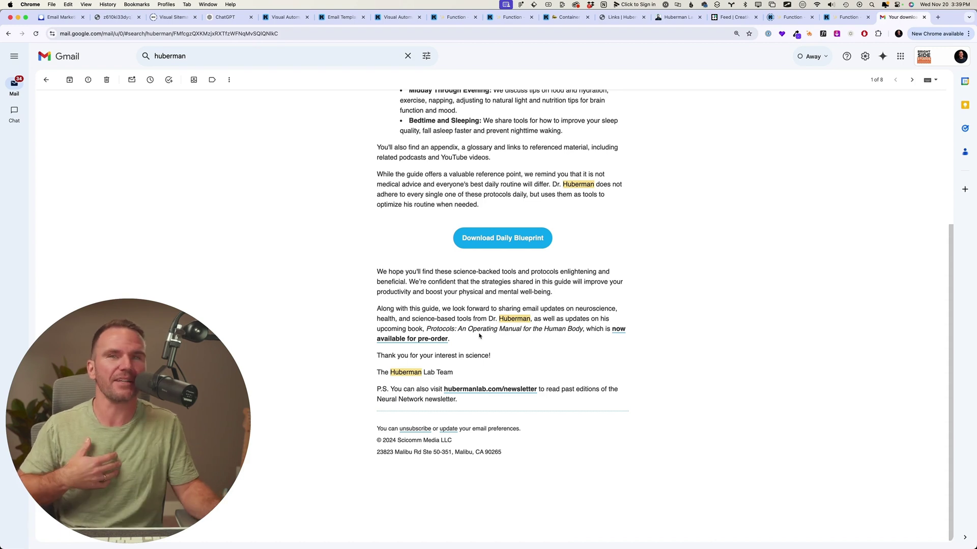
{"action": "scroll", "coordinate": [503, 325], "scroll_direction": "up", "scroll_amount": 2}
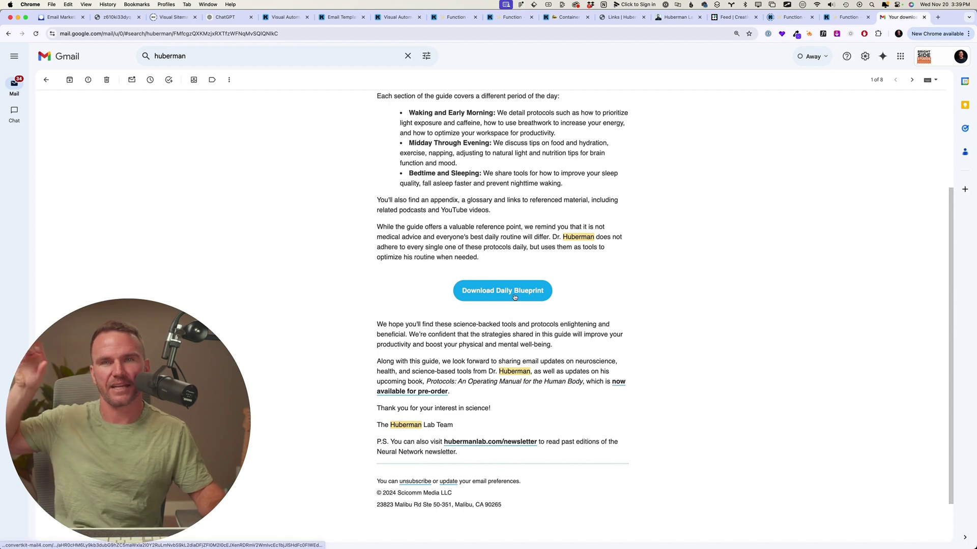
{"action": "scroll", "coordinate": [579, 359], "scroll_direction": "up", "scroll_amount": 6}
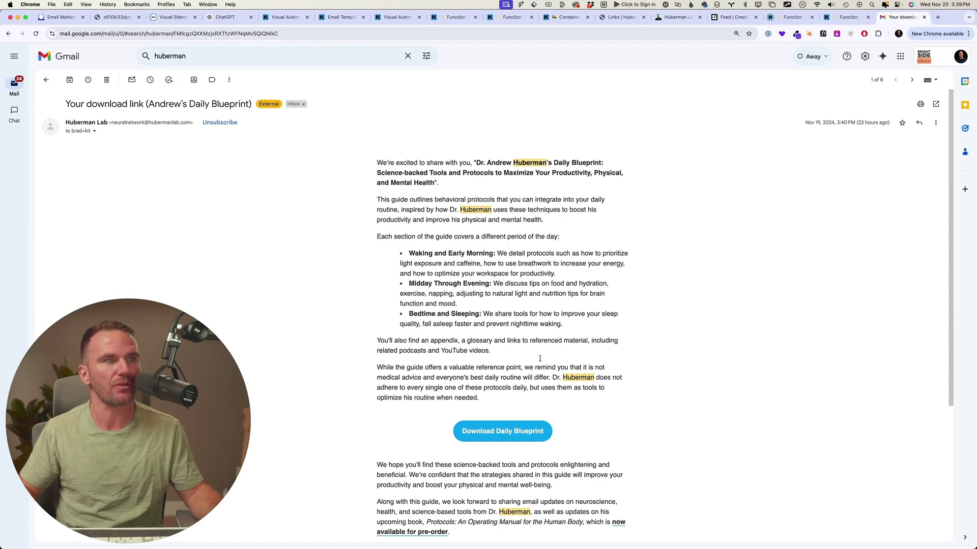
{"action": "mouse_move", "coordinate": [396, 158]}
{"action": "left_mouse_down"}
{"action": "mouse_move", "coordinate": [488, 404]}
{"action": "mouse_move", "coordinate": [384, 211]}
{"action": "mouse_move", "coordinate": [375, 168]}
{"action": "mouse_move", "coordinate": [476, 184]}
{"action": "left_mouse_up"}
{"action": "left_click", "coordinate": [451, 185]}
{"action": "left_click", "coordinate": [447, 188]}
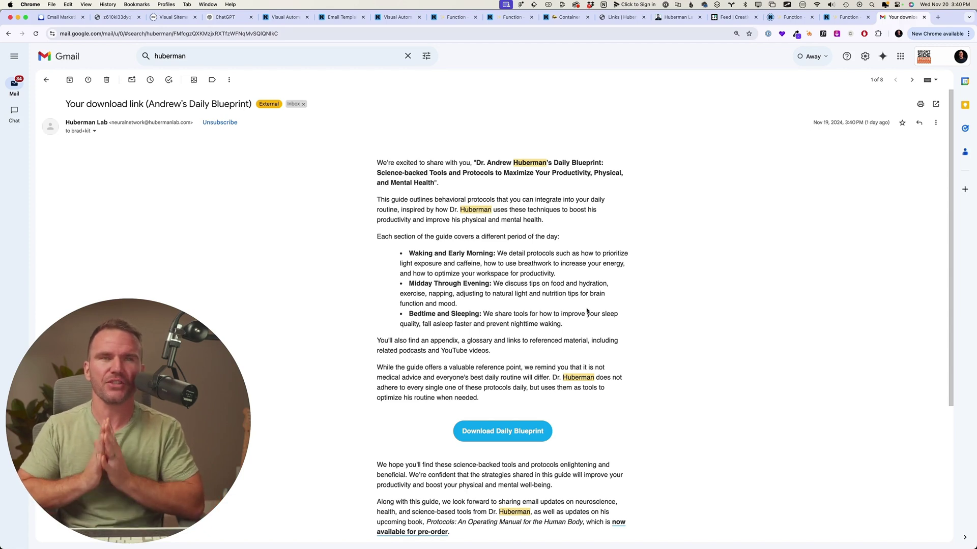
Scroll through the Daily Blueprint PDF to its appendix, then return to the Huberman Lab thank-you page.
{"action": "key", "text": "super+2"}
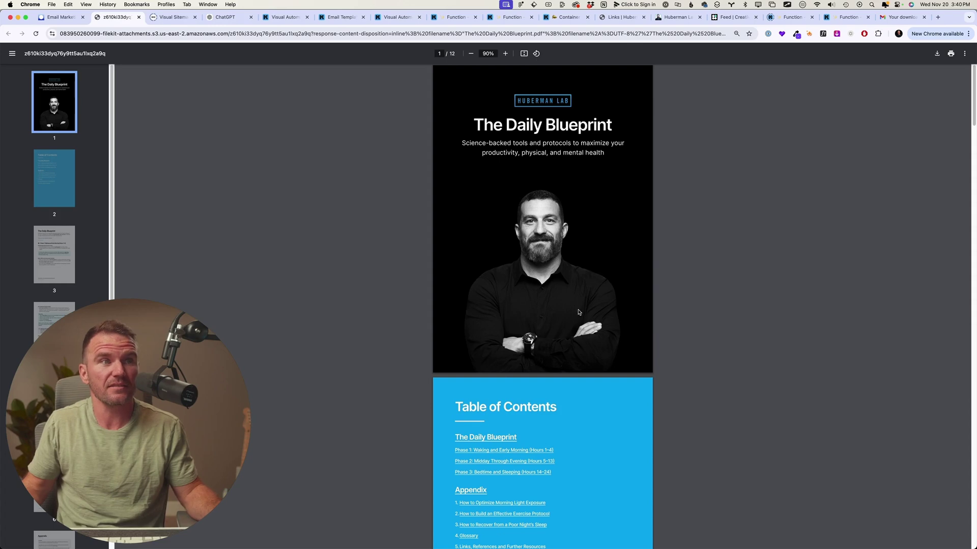
{"action": "scroll", "coordinate": [486, 231], "scroll_direction": "down", "scroll_amount": 15}
{"action": "scroll", "coordinate": [486, 231], "scroll_direction": "up", "scroll_amount": 7}
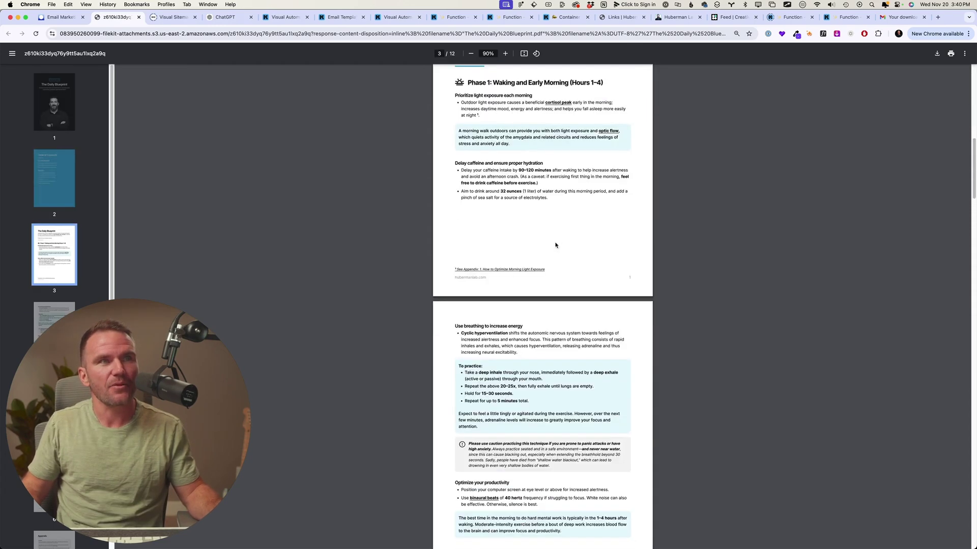
{"action": "scroll", "coordinate": [569, 254], "scroll_direction": "down", "scroll_amount": 1}
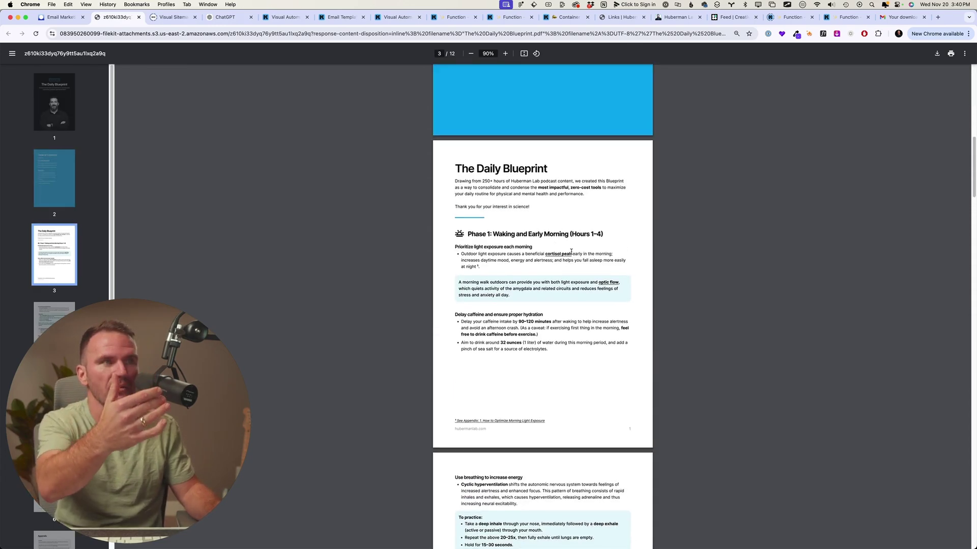
{"action": "scroll", "coordinate": [522, 297], "scroll_direction": "down", "scroll_amount": 10}
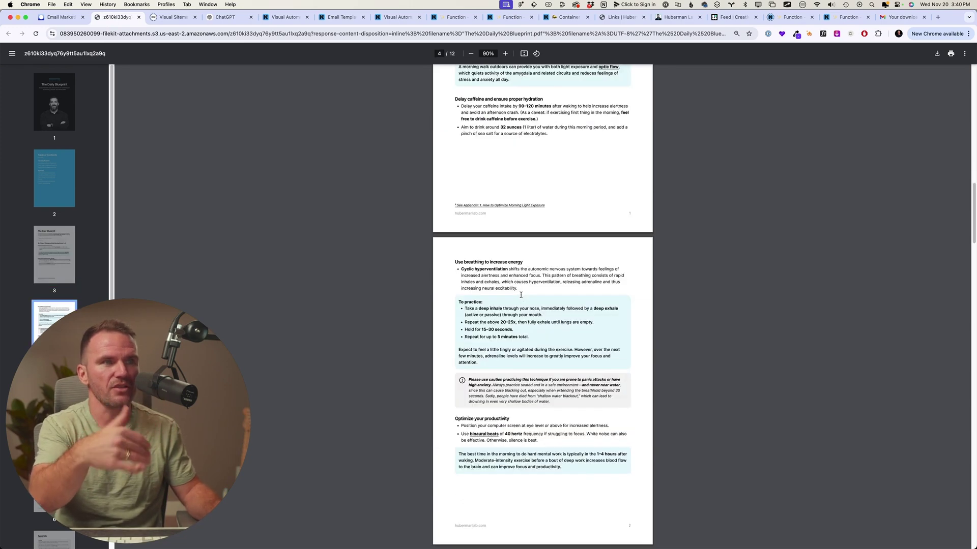
{"action": "scroll", "coordinate": [521, 297], "scroll_direction": "down", "scroll_amount": 10}
{"action": "scroll", "coordinate": [620, 307], "scroll_direction": "up", "scroll_amount": 1}
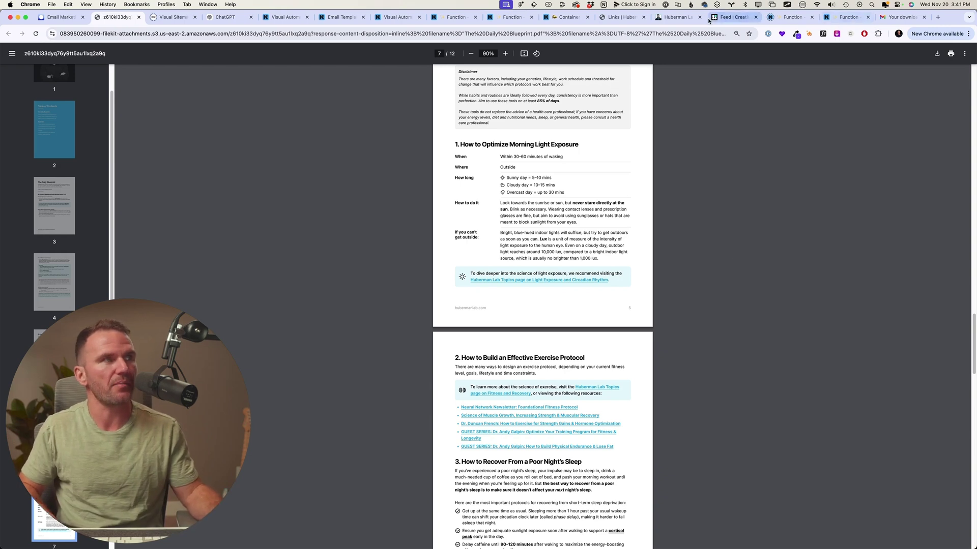
{"action": "left_click", "coordinate": [679, 18]}
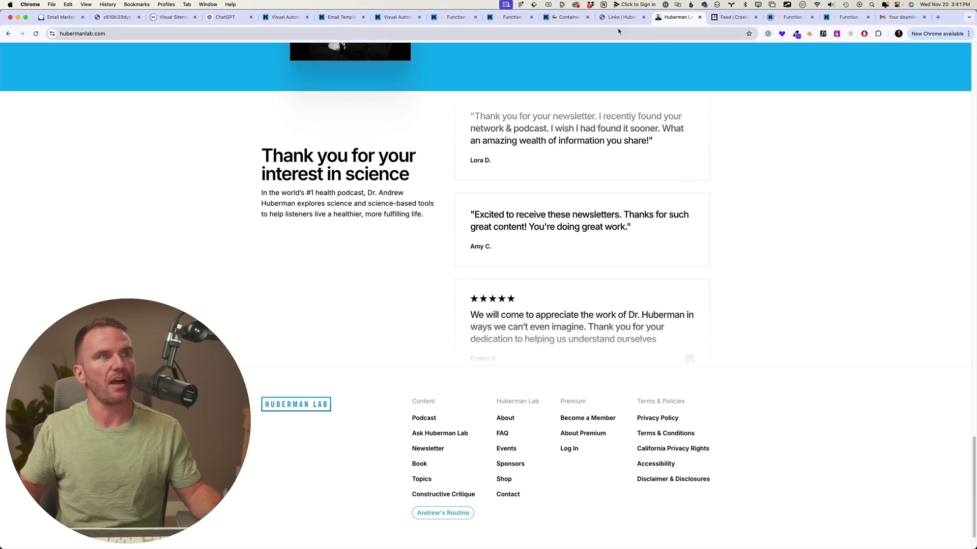
Show the hubermanlab.kit.com profile page and clear the stray text selection.
{"action": "key", "text": "ctrl+shift+Tab"}
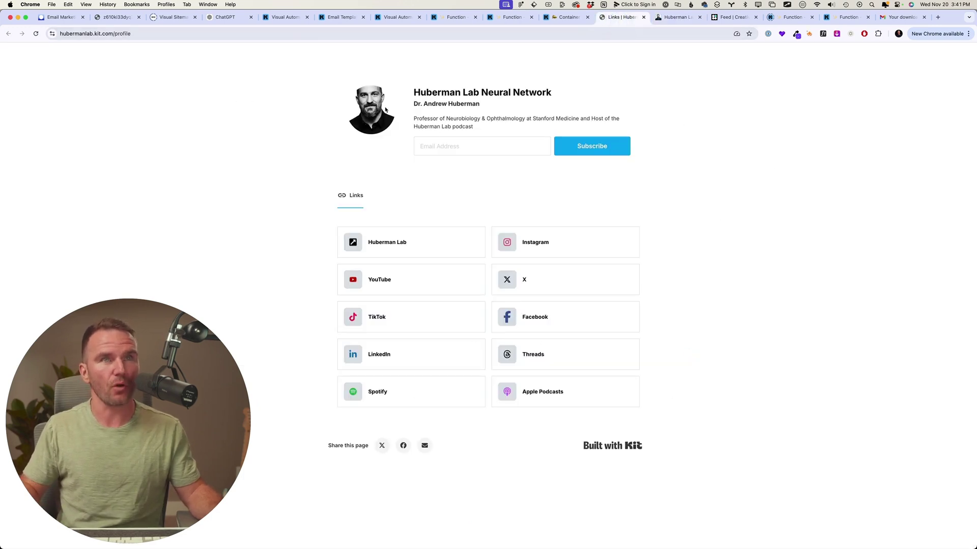
{"action": "triple_click", "coordinate": [332, 142]}
{"action": "left_click", "coordinate": [737, 283]}
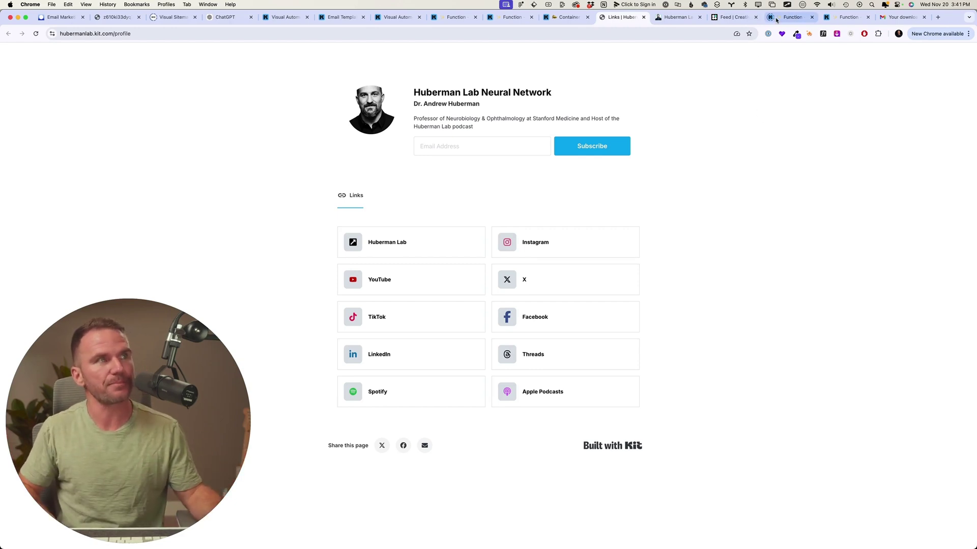
Switch to Figma's Kit Toolbox board and look over Brad's Kit Toolbox cards.
{"action": "key", "text": "super+Tab"}
{"action": "left_click", "coordinate": [293, 286]}
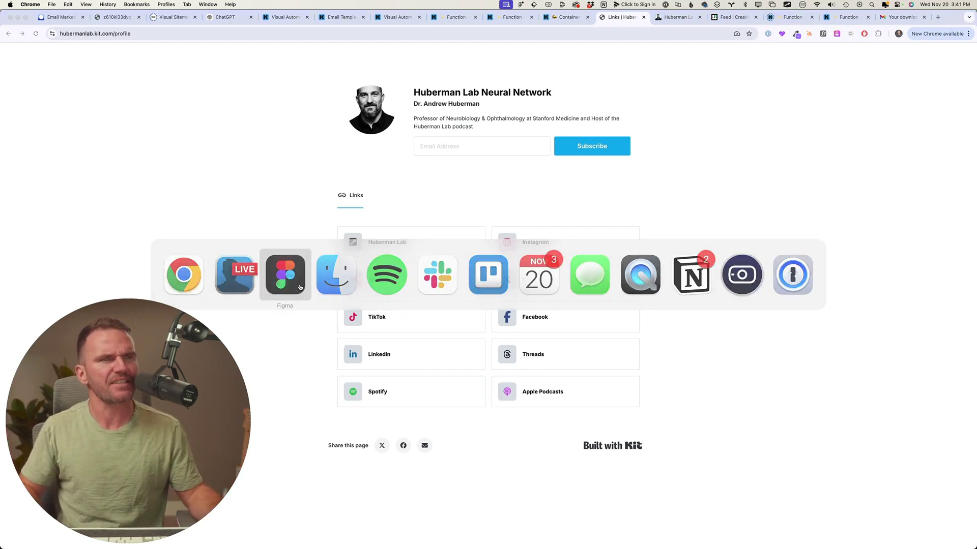
{"action": "scroll", "coordinate": [529, 276], "scroll_direction": "left", "scroll_amount": 5}
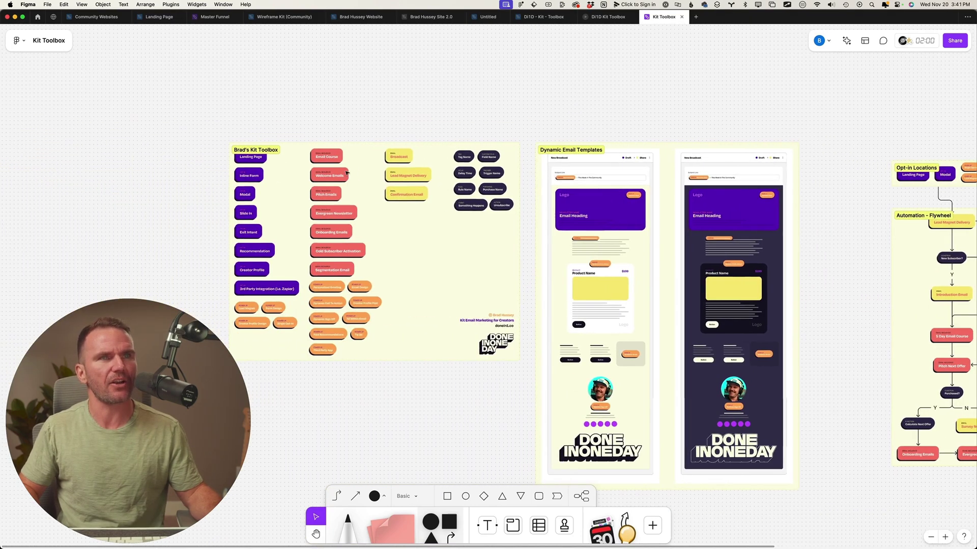
{"action": "scroll", "coordinate": [317, 197], "scroll_direction": "up", "scroll_amount": 5}
{"action": "scroll", "coordinate": [317, 197], "scroll_direction": "left", "scroll_amount": 4}
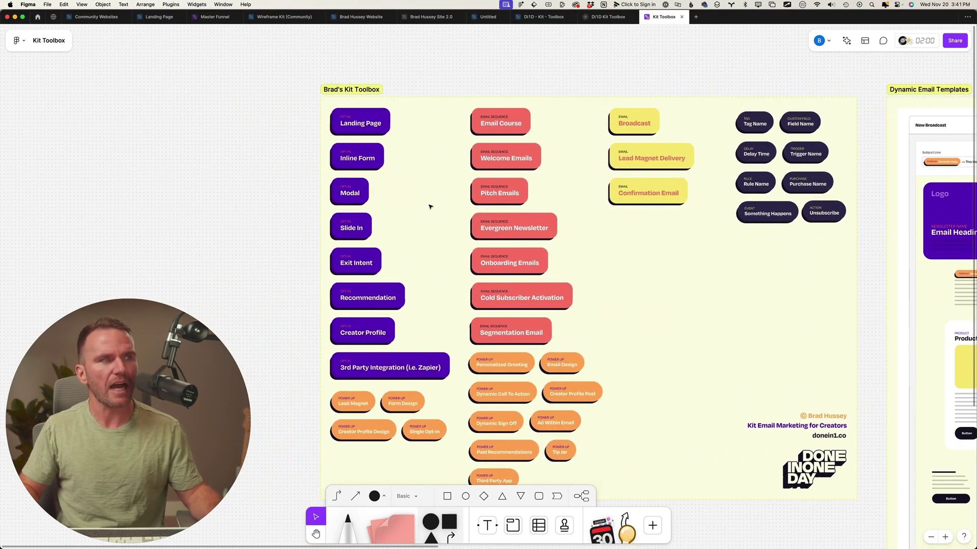
{"action": "scroll", "coordinate": [469, 202], "scroll_direction": "left", "scroll_amount": 3}
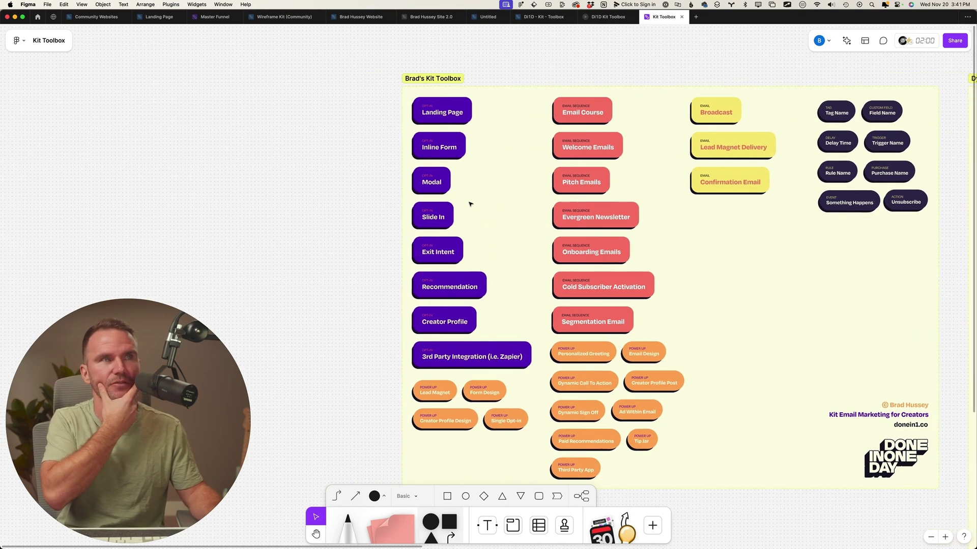
{"action": "scroll", "coordinate": [468, 202], "scroll_direction": "right", "scroll_amount": 3}
{"action": "scroll", "coordinate": [358, 116], "scroll_direction": "up", "scroll_amount": 3}
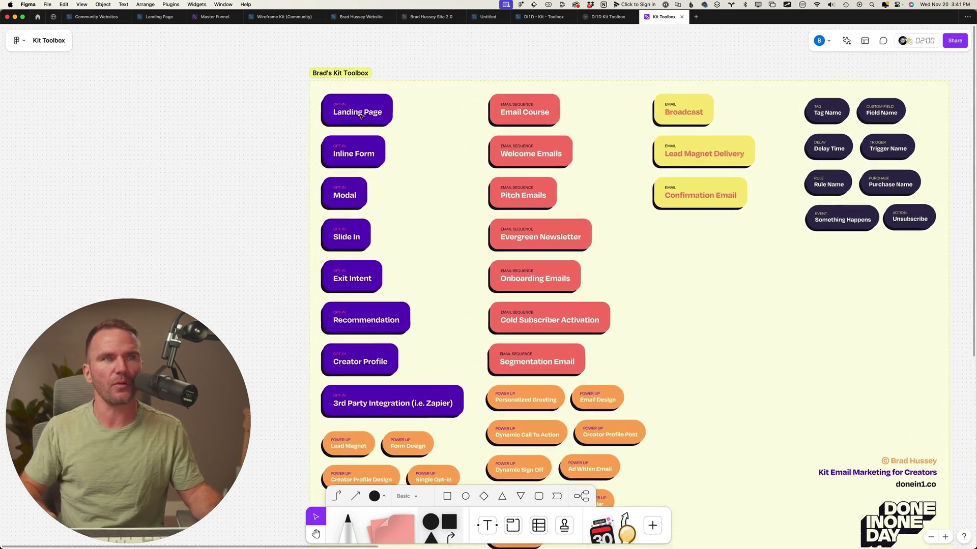
Scroll past the Dynamic Email Templates over to the Opt-in Locations section.
{"action": "scroll", "coordinate": [399, 122], "scroll_direction": "down", "scroll_amount": 1}
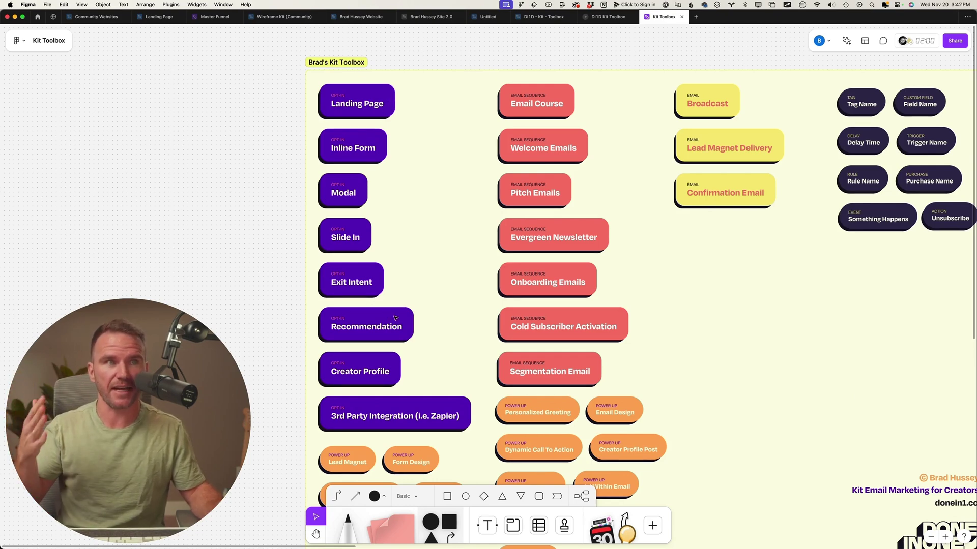
{"action": "scroll", "coordinate": [396, 318], "scroll_direction": "down", "scroll_amount": 5}
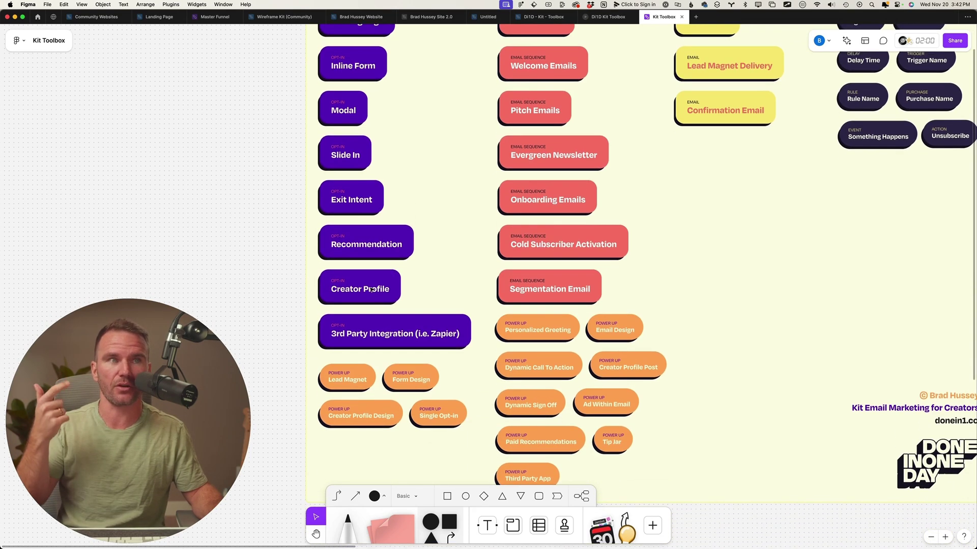
{"action": "scroll", "coordinate": [382, 320], "scroll_direction": "down", "scroll_amount": 3}
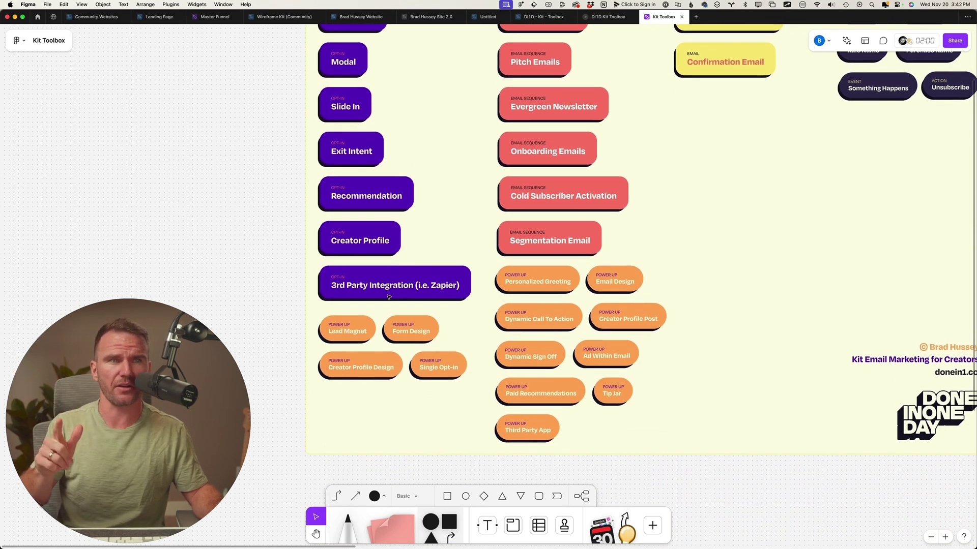
{"action": "scroll", "coordinate": [388, 297], "scroll_direction": "down", "scroll_amount": 2}
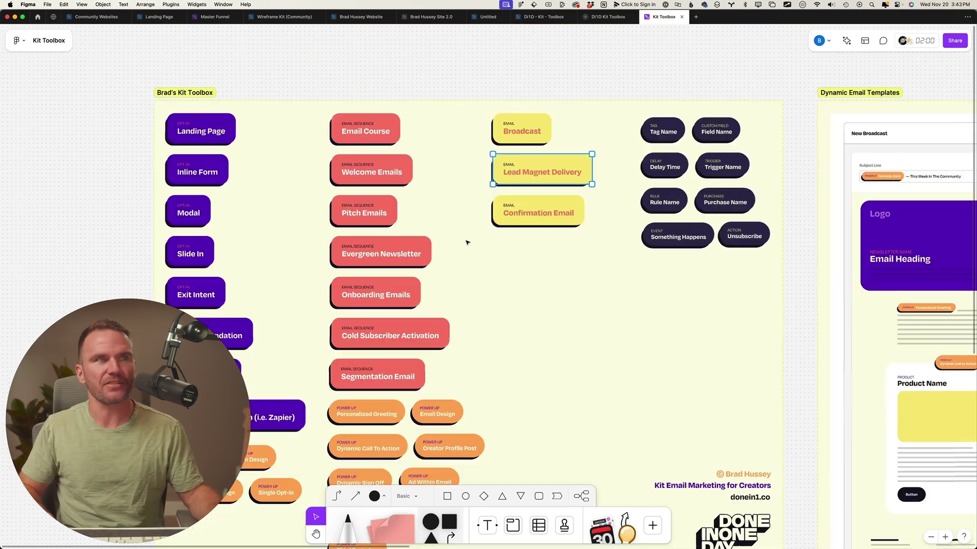
{"action": "scroll", "coordinate": [461, 244], "scroll_direction": "left", "scroll_amount": 5}
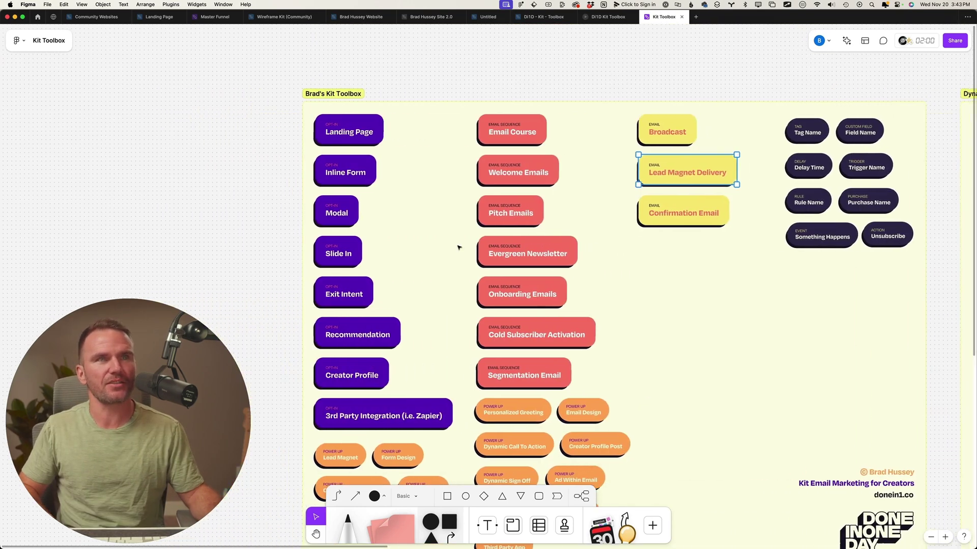
{"action": "scroll", "coordinate": [388, 183], "scroll_direction": "right", "scroll_amount": 10}
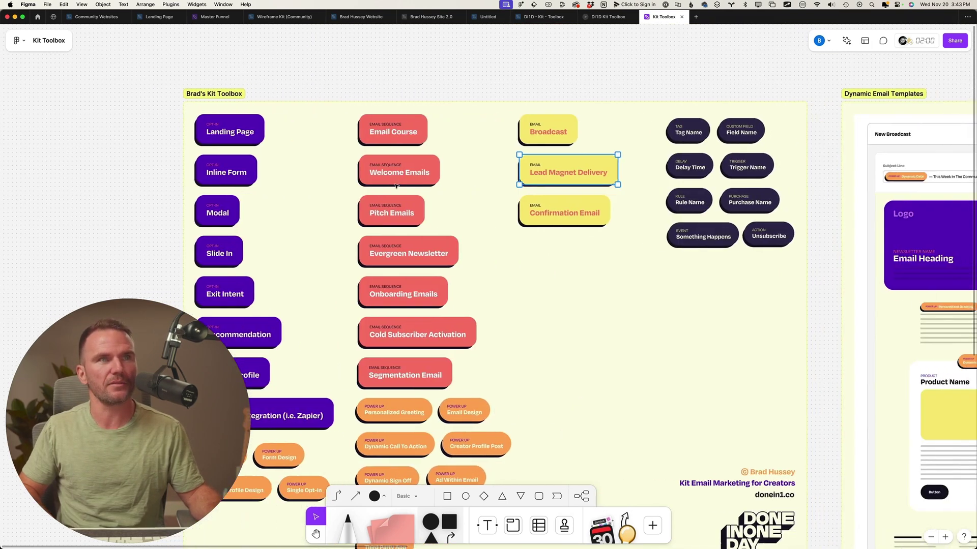
{"action": "scroll", "coordinate": [390, 189], "scroll_direction": "right", "scroll_amount": 15}
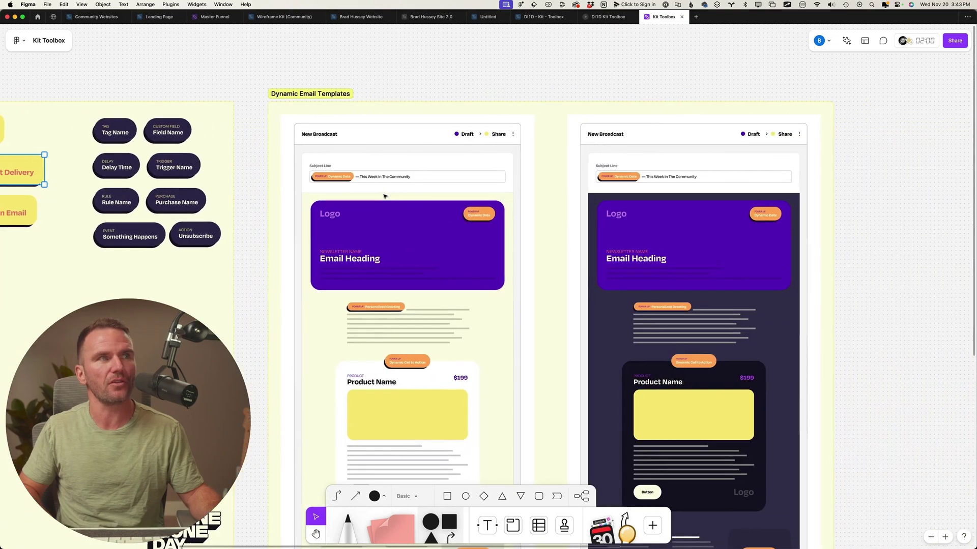
{"action": "scroll", "coordinate": [699, 182], "scroll_direction": "right", "scroll_amount": 13}
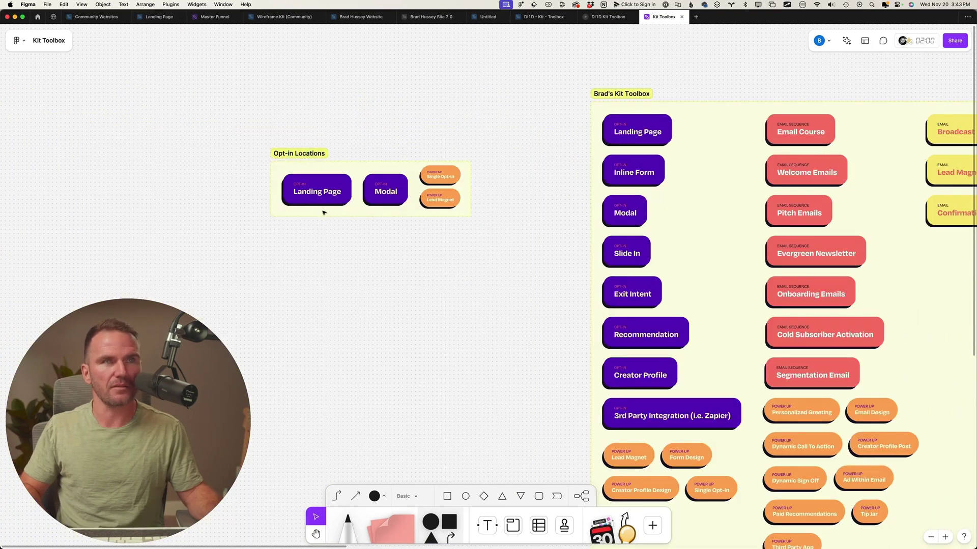
Relabel the Landing Page card as 'Inline Form'.
{"action": "double_click", "coordinate": [315, 193]}
{"action": "type", "text": "Inline Form"}
{"action": "left_click", "coordinate": [475, 306]}
Delete the Single Opt-in card and center Lead Magnet between the Inline Form and Modal cards.
{"action": "left_click", "coordinate": [395, 201]}
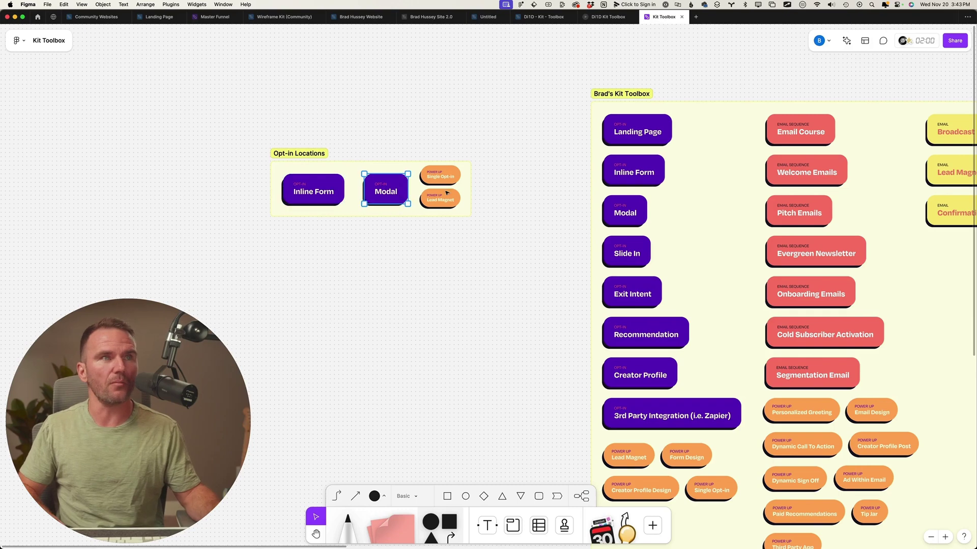
{"action": "left_click", "coordinate": [440, 176]}
{"action": "key", "text": "Delete"}
{"action": "left_click_drag", "start_coordinate": [443, 199], "coordinate": [386, 193]}
{"action": "left_click", "coordinate": [391, 192]}
{"action": "key", "text": "Escape"}
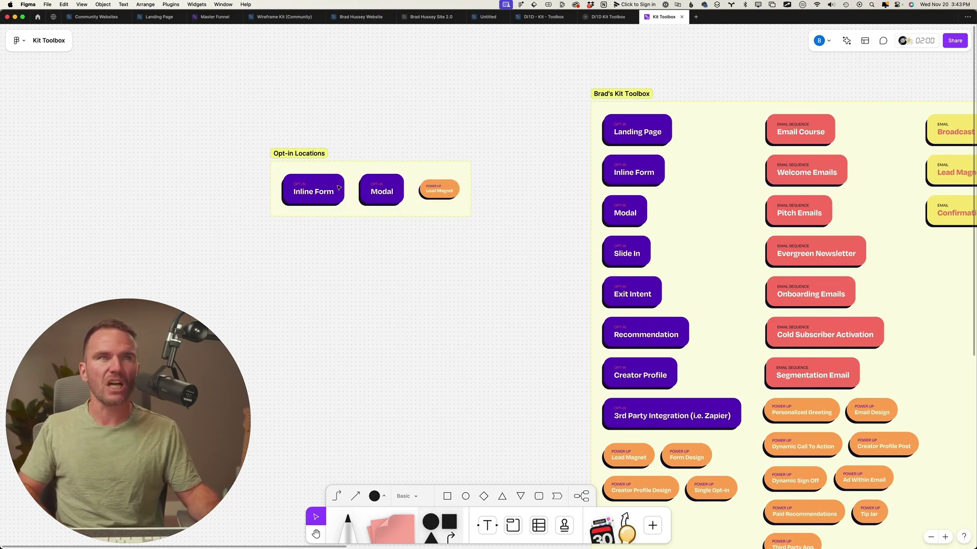
{"action": "left_click", "coordinate": [450, 211]}
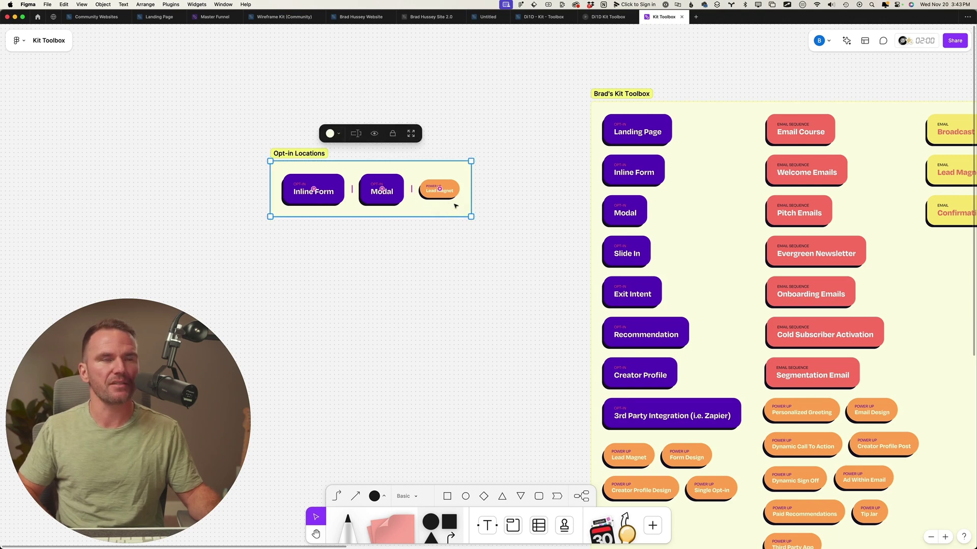
{"action": "scroll", "coordinate": [346, 213], "scroll_direction": "left", "scroll_amount": 5}
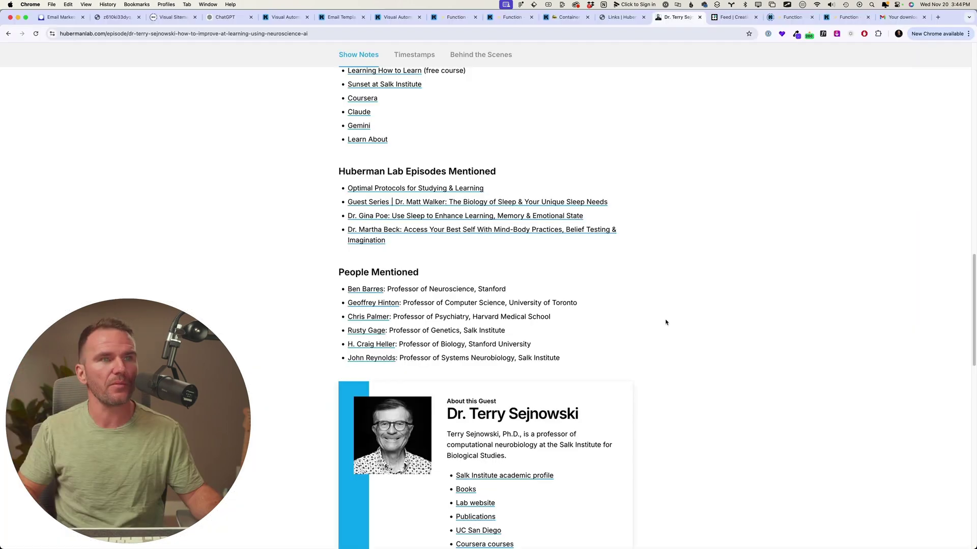
{"action": "scroll", "coordinate": [665, 321], "scroll_direction": "down", "scroll_amount": 3}
{"action": "scroll", "coordinate": [665, 323], "scroll_direction": "up", "scroll_amount": 7}
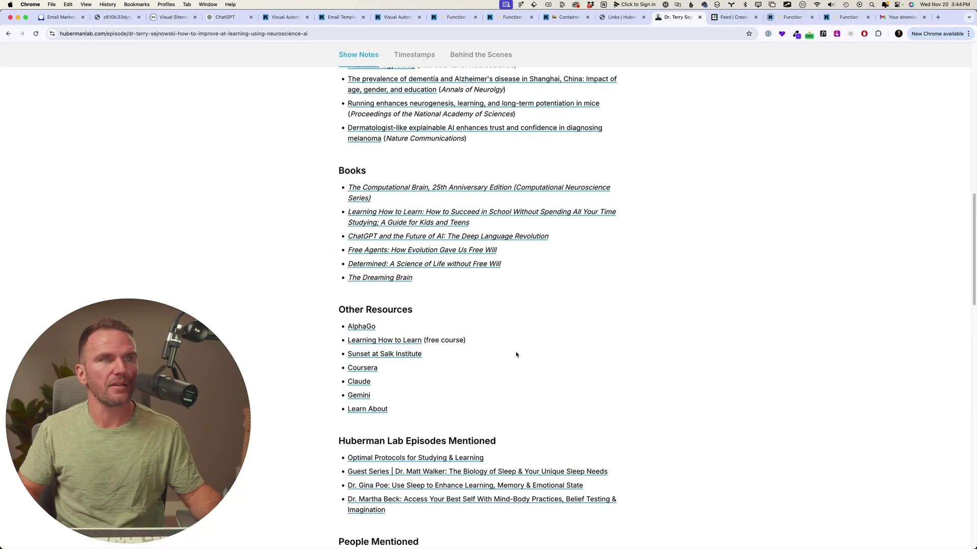
{"action": "scroll", "coordinate": [515, 355], "scroll_direction": "up", "scroll_amount": 7}
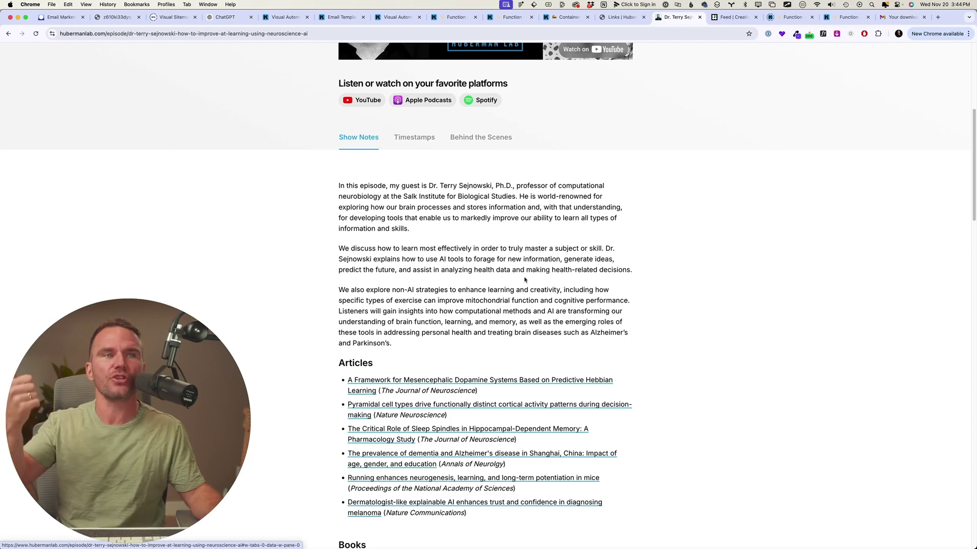
{"action": "scroll", "coordinate": [525, 279], "scroll_direction": "down", "scroll_amount": 5}
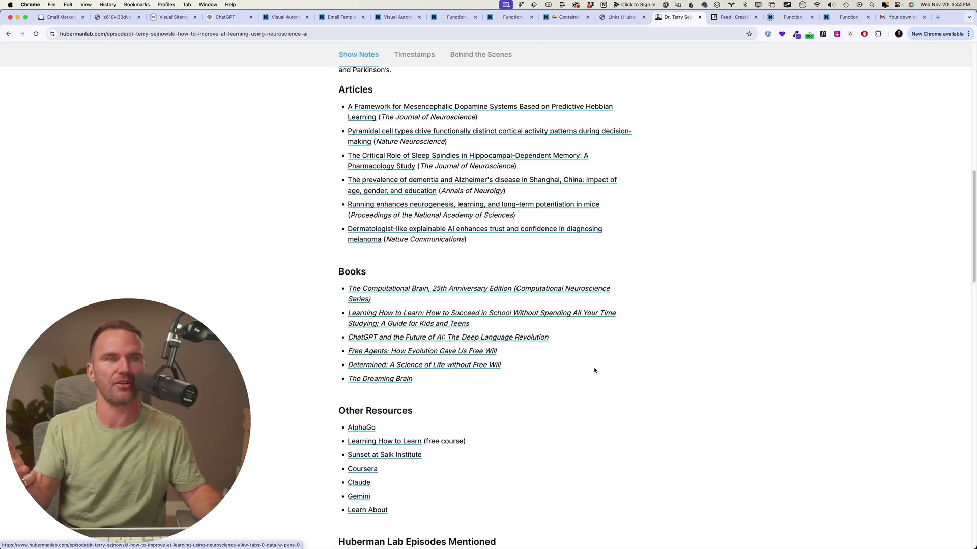
{"action": "scroll", "coordinate": [559, 346], "scroll_direction": "down", "scroll_amount": 2}
{"action": "scroll", "coordinate": [589, 320], "scroll_direction": "down", "scroll_amount": 5}
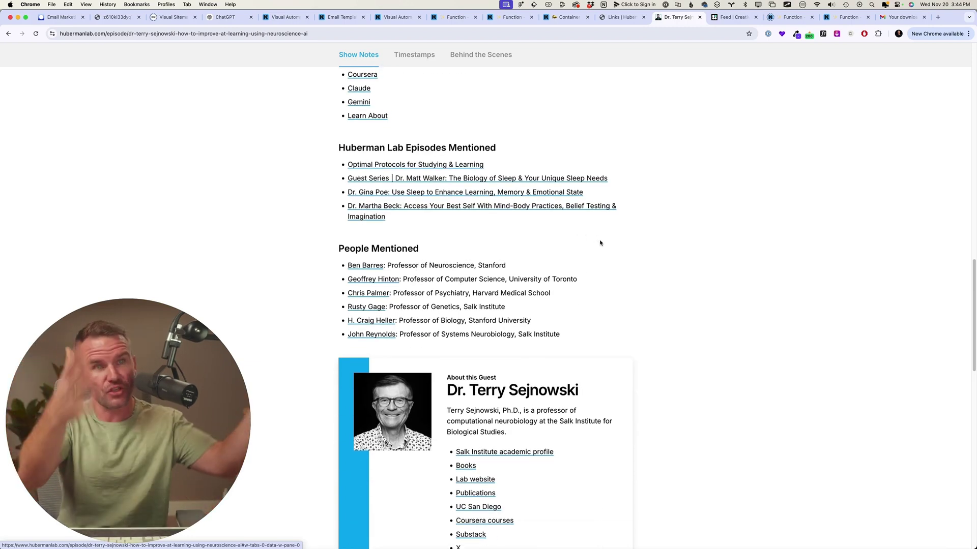
{"action": "scroll", "coordinate": [701, 312], "scroll_direction": "down", "scroll_amount": 6}
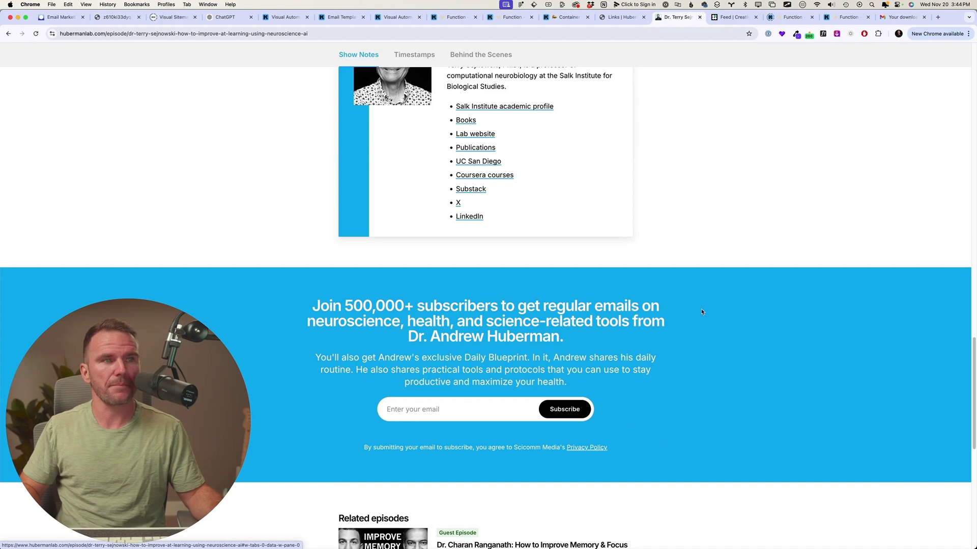
{"action": "left_click_drag", "start_coordinate": [314, 304], "coordinate": [593, 387]}
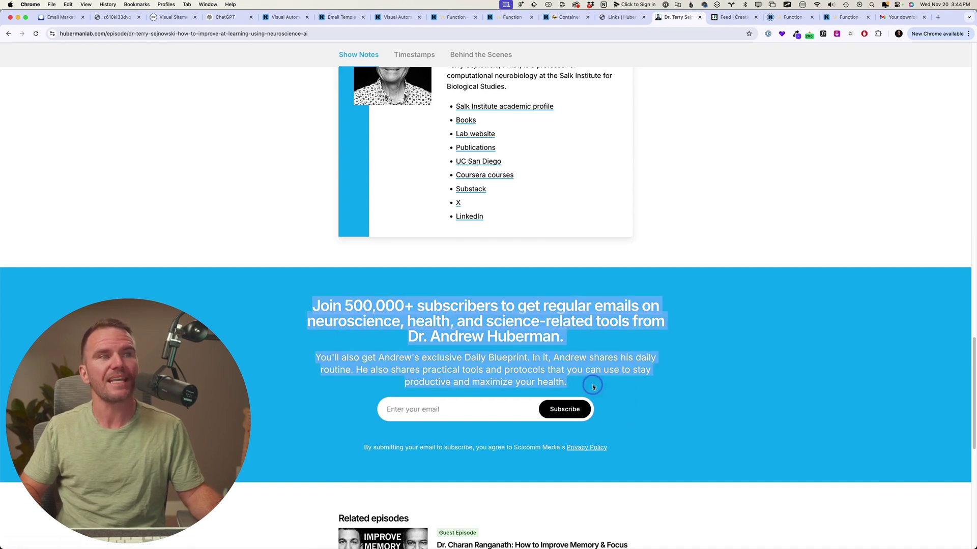
{"action": "left_click", "coordinate": [592, 389]}
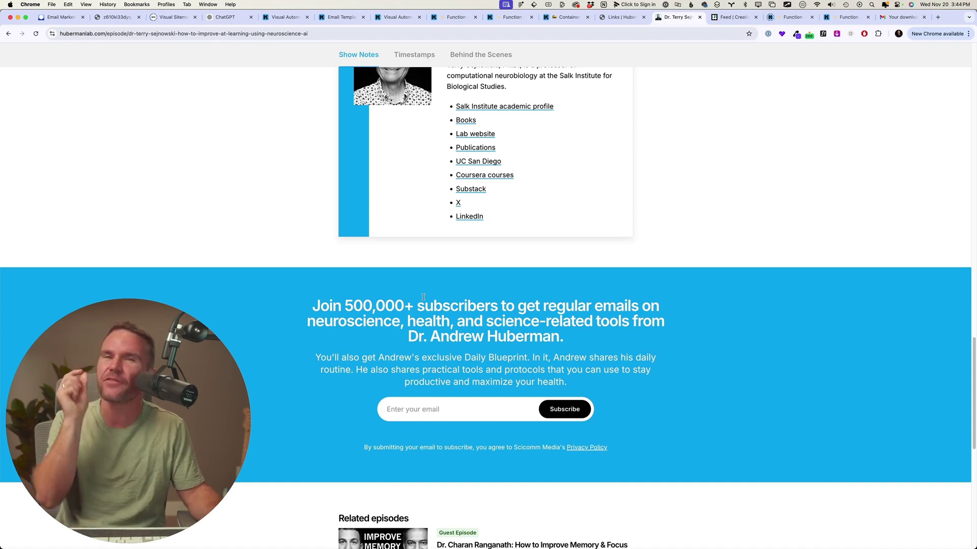
{"action": "left_click_drag", "start_coordinate": [349, 307], "coordinate": [597, 365]}
{"action": "left_click", "coordinate": [597, 366]}
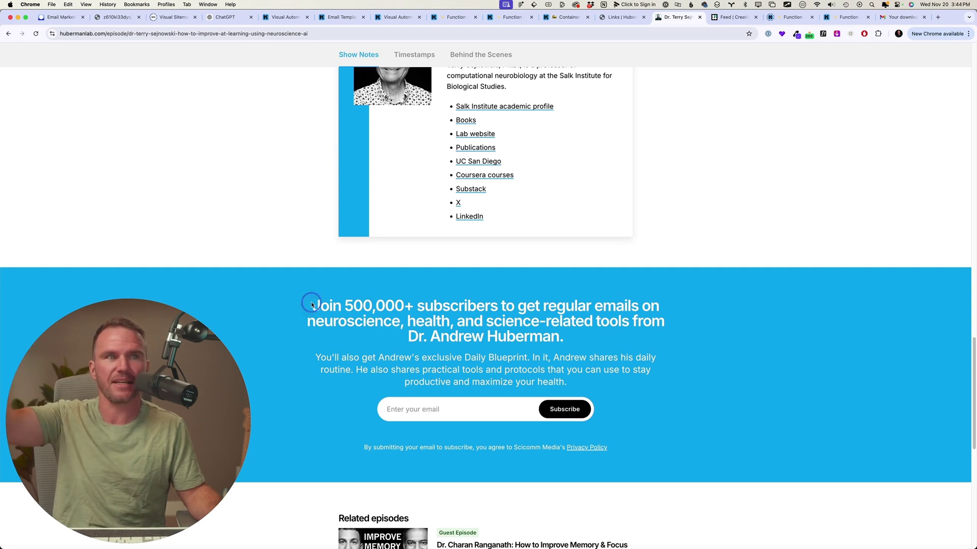
{"action": "left_click_drag", "start_coordinate": [311, 304], "coordinate": [672, 355]}
{"action": "left_click", "coordinate": [672, 356]}
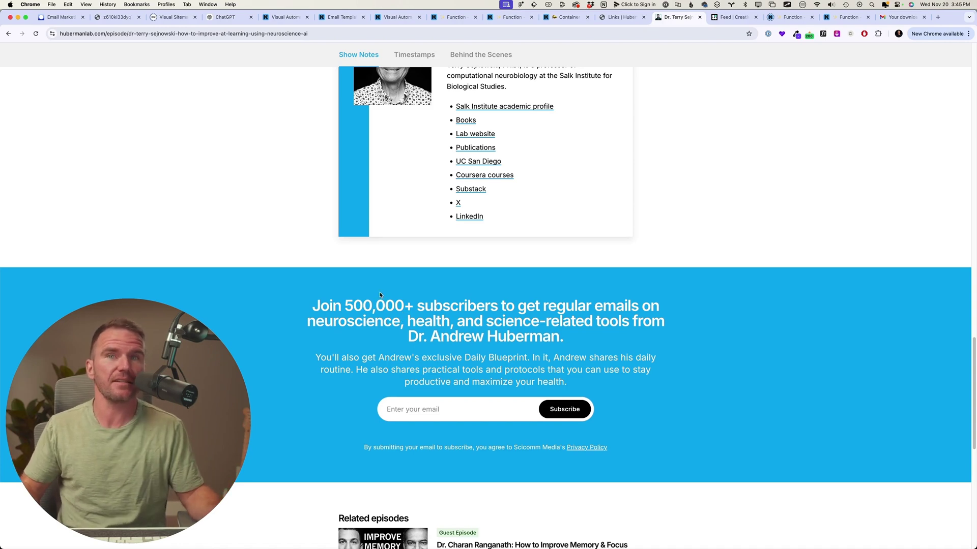
{"action": "left_click_drag", "start_coordinate": [297, 308], "coordinate": [542, 370]}
{"action": "left_click", "coordinate": [542, 365]}
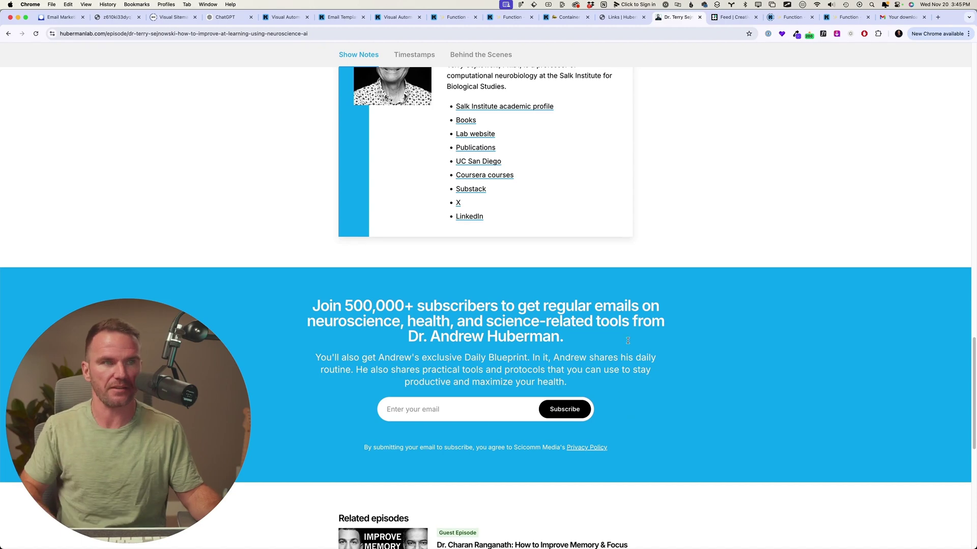
{"action": "left_click_drag", "start_coordinate": [327, 300], "coordinate": [592, 385]}
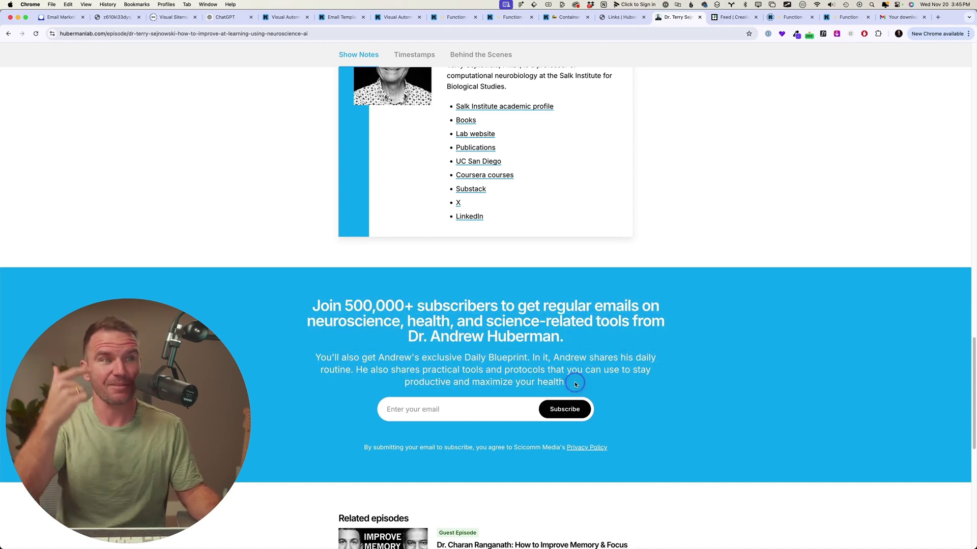
{"action": "scroll", "coordinate": [575, 384], "scroll_direction": "up", "scroll_amount": 15}
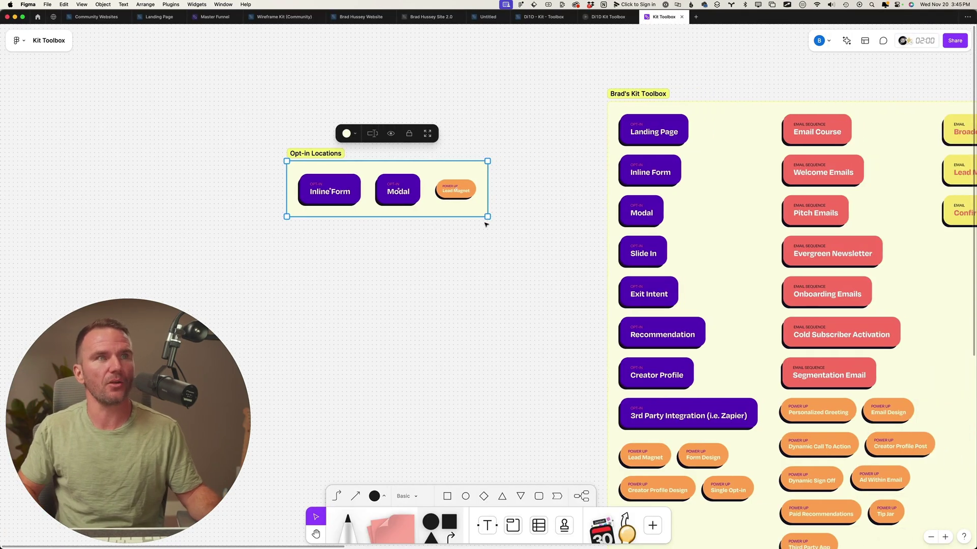
Place the Lead Magnet Delivery email card under Opt-in Locations, aligned with the arrow.
{"action": "scroll", "coordinate": [603, 237], "scroll_direction": "right", "scroll_amount": 8}
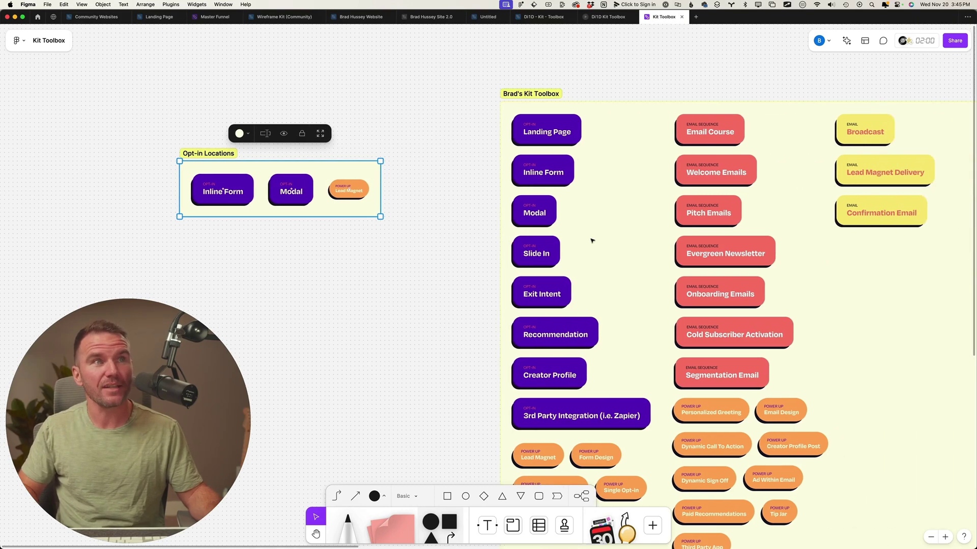
{"action": "left_click", "coordinate": [763, 175]}
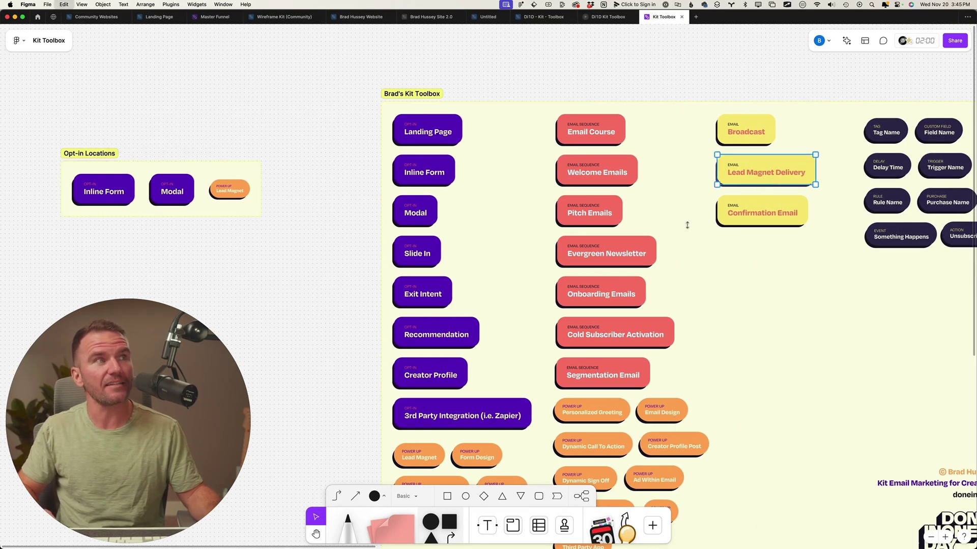
{"action": "scroll", "coordinate": [559, 249], "scroll_direction": "left", "scroll_amount": 8}
{"action": "left_click", "coordinate": [397, 283]}
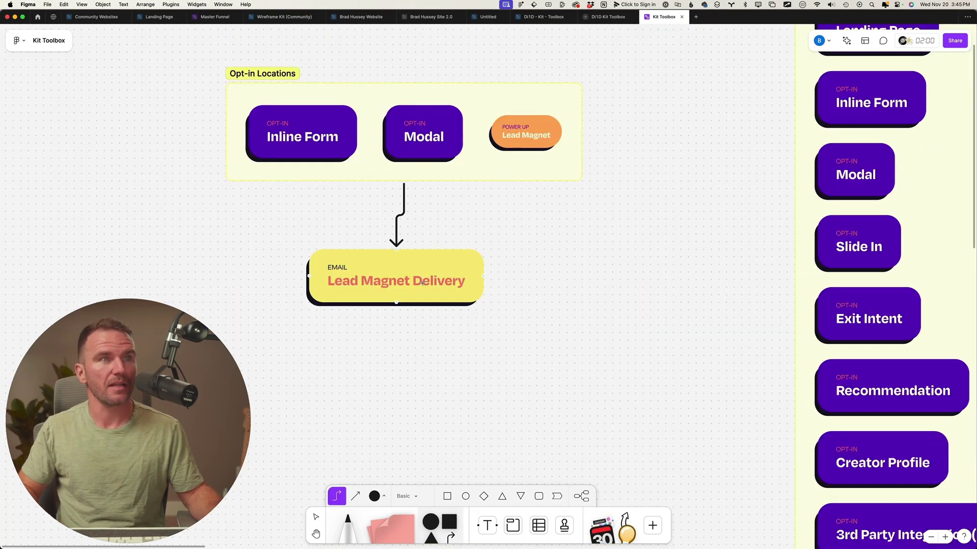
{"action": "left_click", "coordinate": [410, 298]}
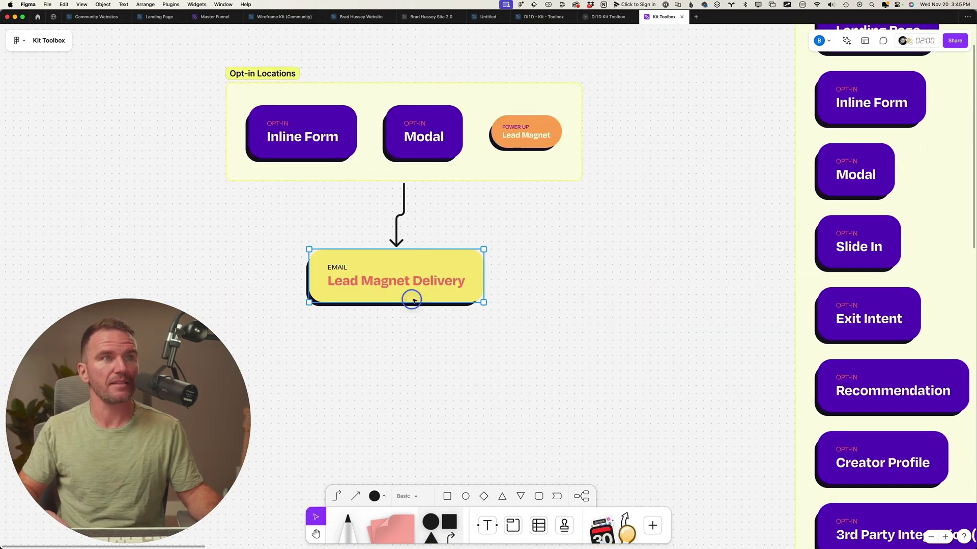
{"action": "left_click_drag", "start_coordinate": [410, 297], "coordinate": [420, 299]}
{"action": "scroll", "coordinate": [493, 381], "scroll_direction": "down", "scroll_amount": 1}
{"action": "scroll", "coordinate": [492, 381], "scroll_direction": "down", "scroll_amount": 5}
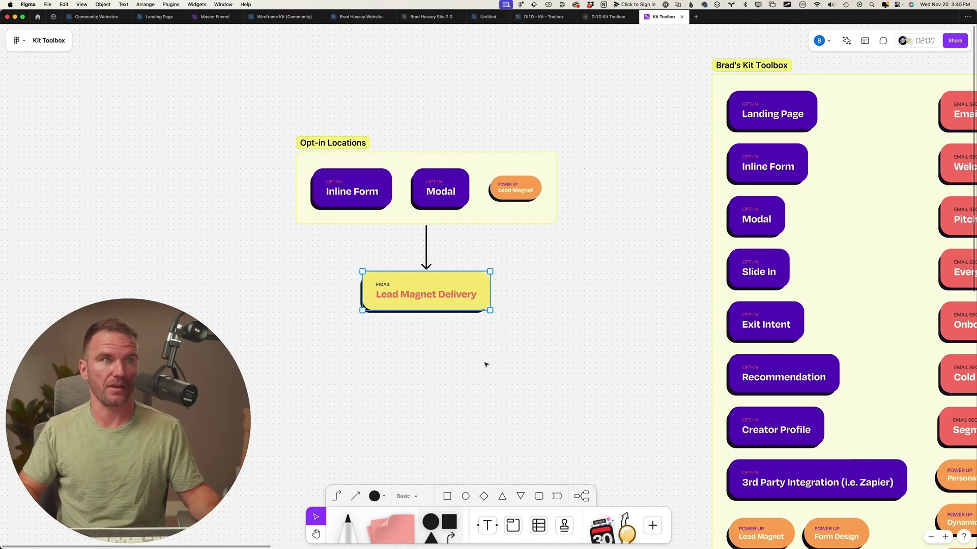
{"action": "scroll", "coordinate": [486, 363], "scroll_direction": "down", "scroll_amount": 3}
Add a Broadcast email card below Lead Magnet Delivery and label it 'Weekly Broadcast'.
{"action": "scroll", "coordinate": [484, 361], "scroll_direction": "right", "scroll_amount": 10}
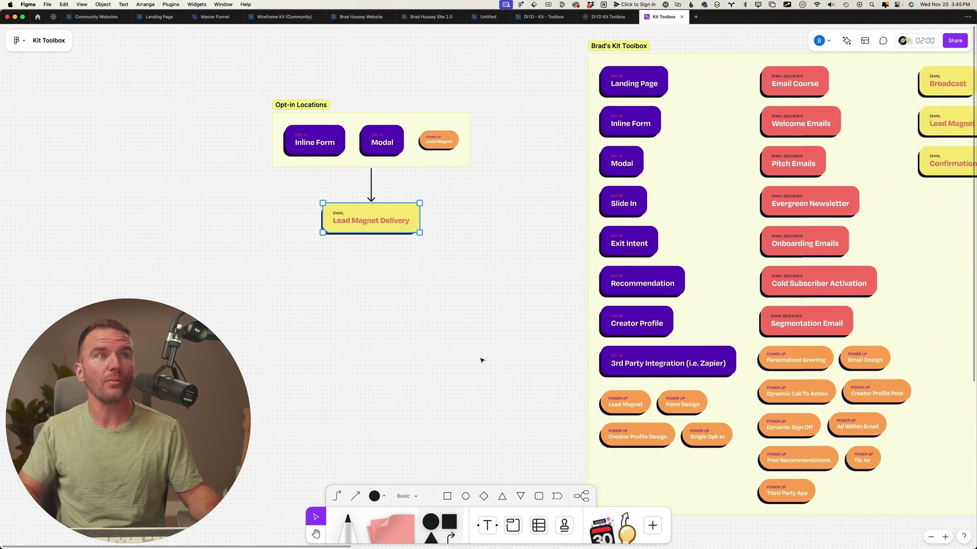
{"action": "left_click", "coordinate": [675, 163]}
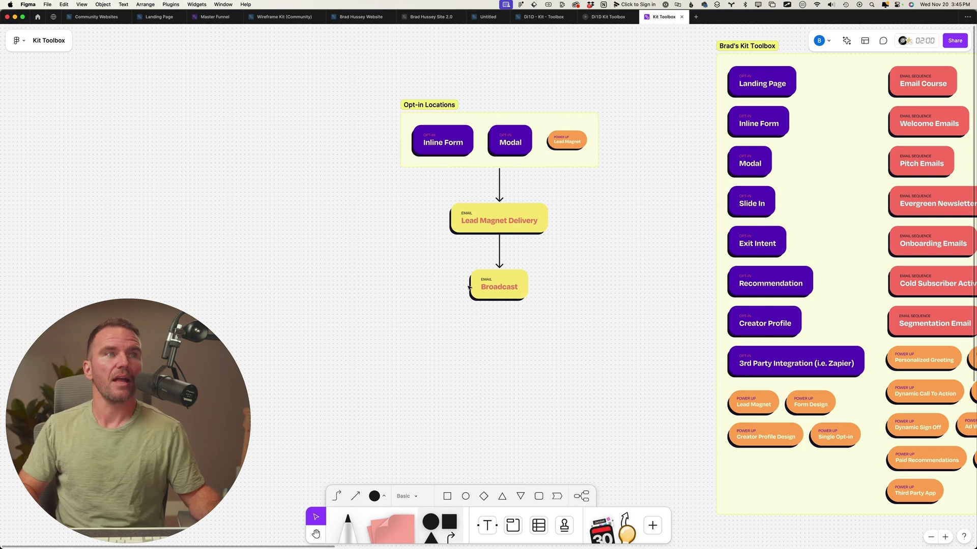
{"action": "left_click", "coordinate": [499, 288]}
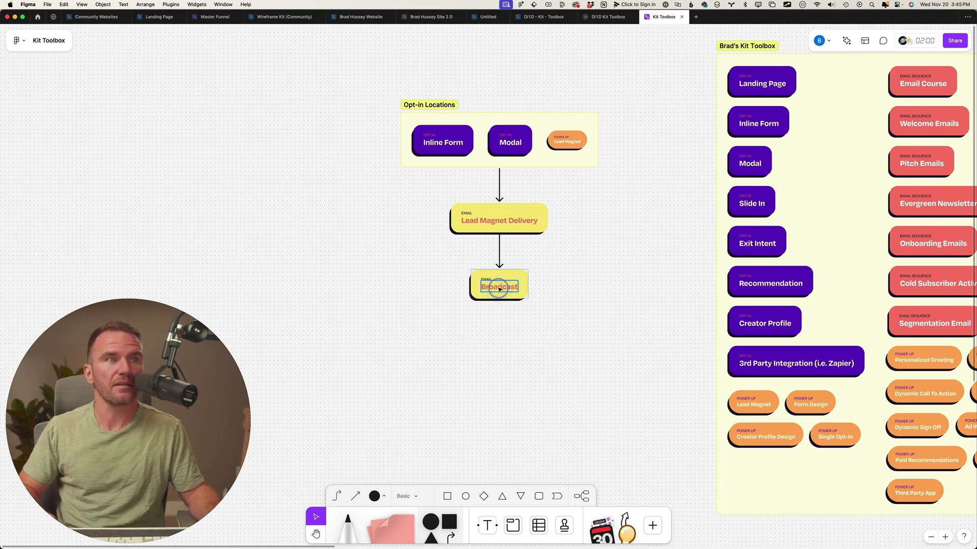
{"action": "double_click", "coordinate": [499, 288]}
{"action": "type", "text": "Weekly Broadcast"}
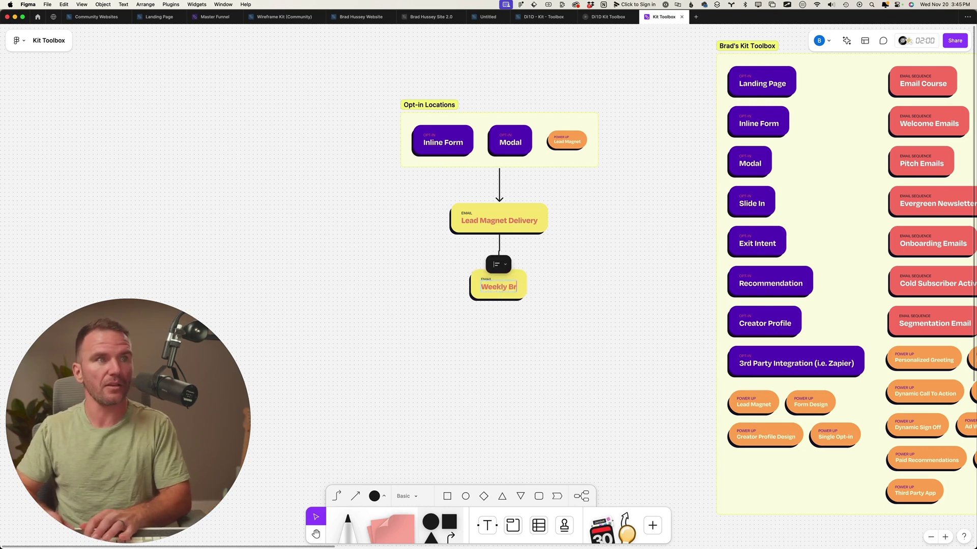
{"action": "left_click", "coordinate": [560, 345]}
{"action": "key", "text": "super+Tab"}
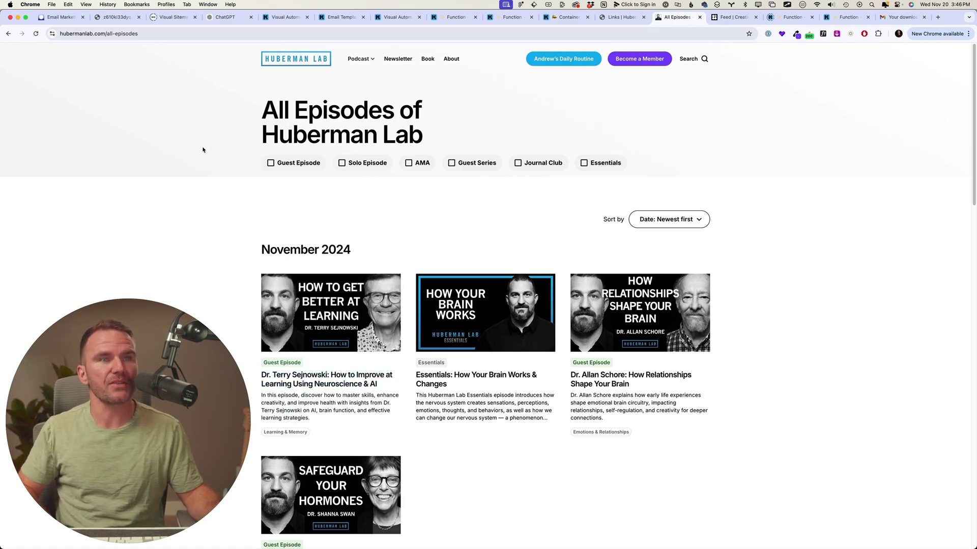
{"action": "key", "text": "super+Tab"}
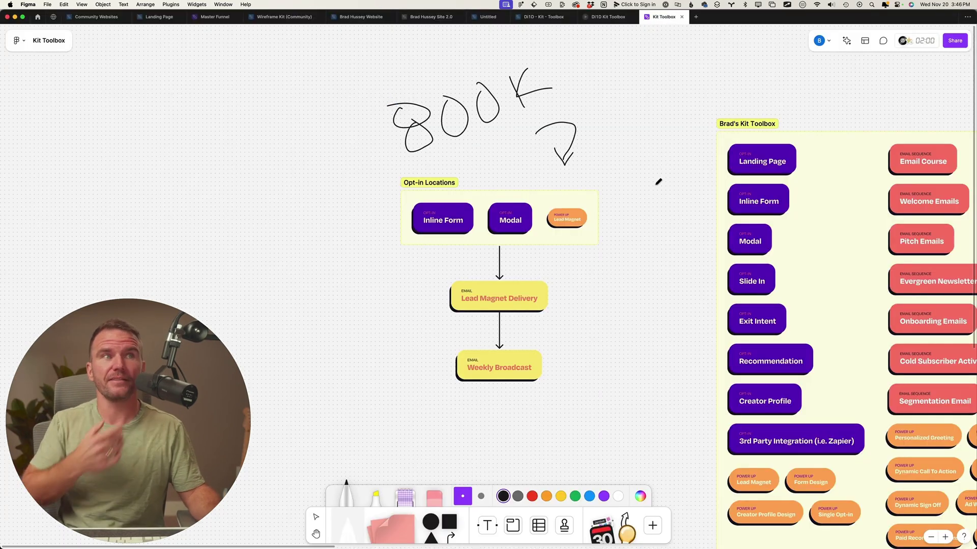
{"action": "scroll", "coordinate": [648, 209], "scroll_direction": "down", "scroll_amount": 1}
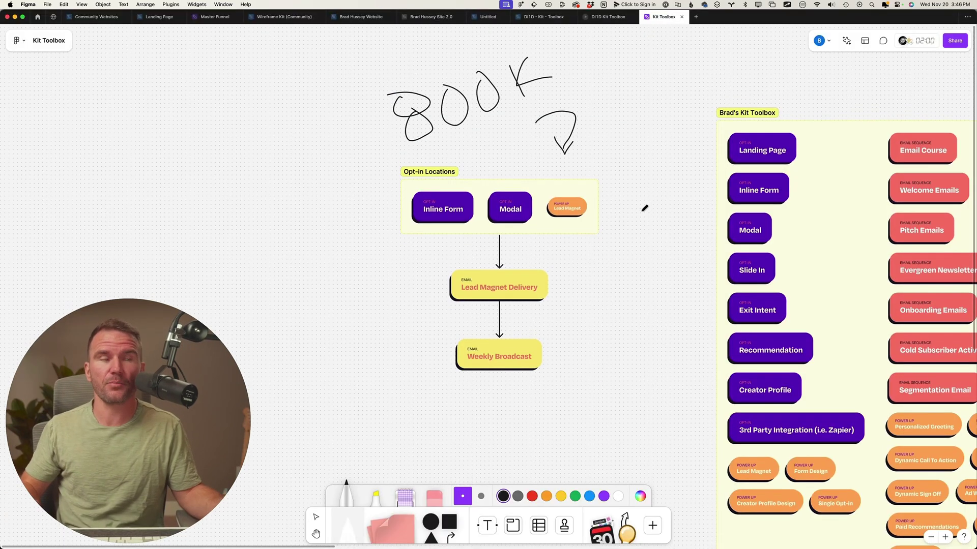
{"action": "scroll", "coordinate": [523, 229], "scroll_direction": "up", "scroll_amount": 5}
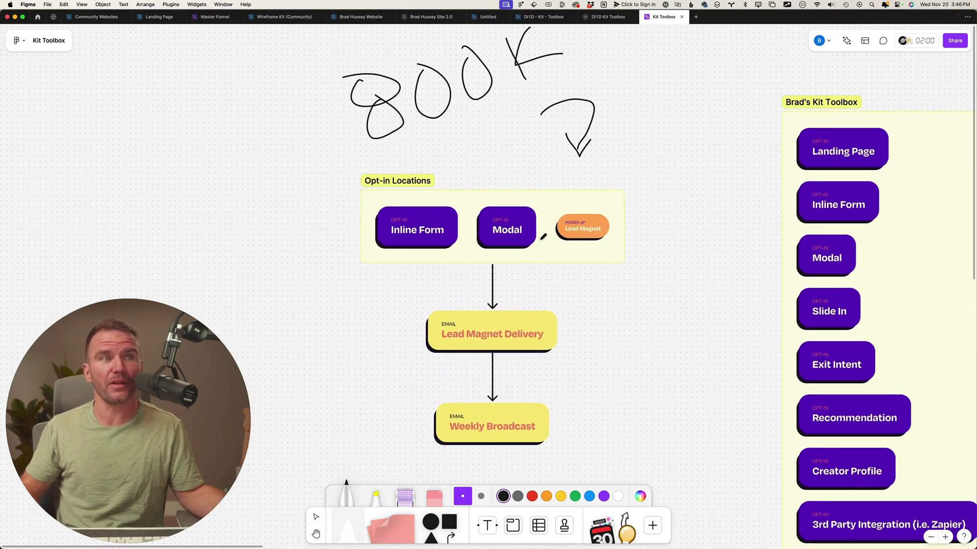
{"action": "scroll", "coordinate": [460, 280], "scroll_direction": "down", "scroll_amount": 2}
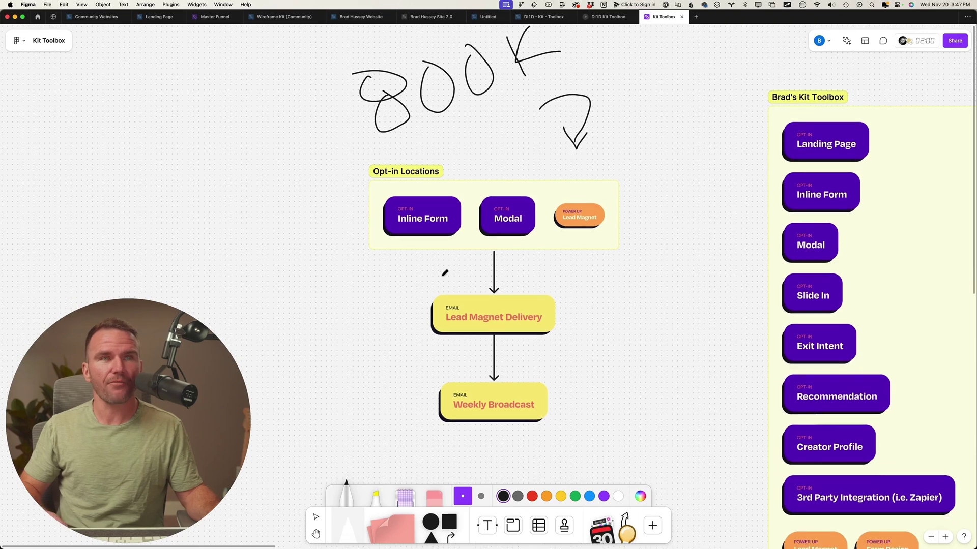
Put away Figma's marker and open the Huberman Lab Premium page in Chrome.
{"action": "key", "text": "v"}
{"action": "key", "text": "super+Tab"}
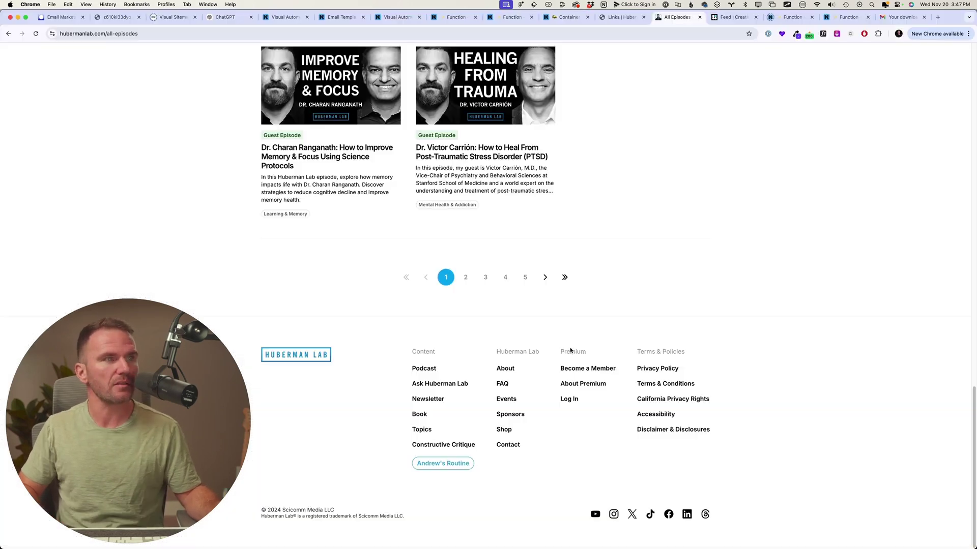
{"action": "left_click", "coordinate": [586, 368]}
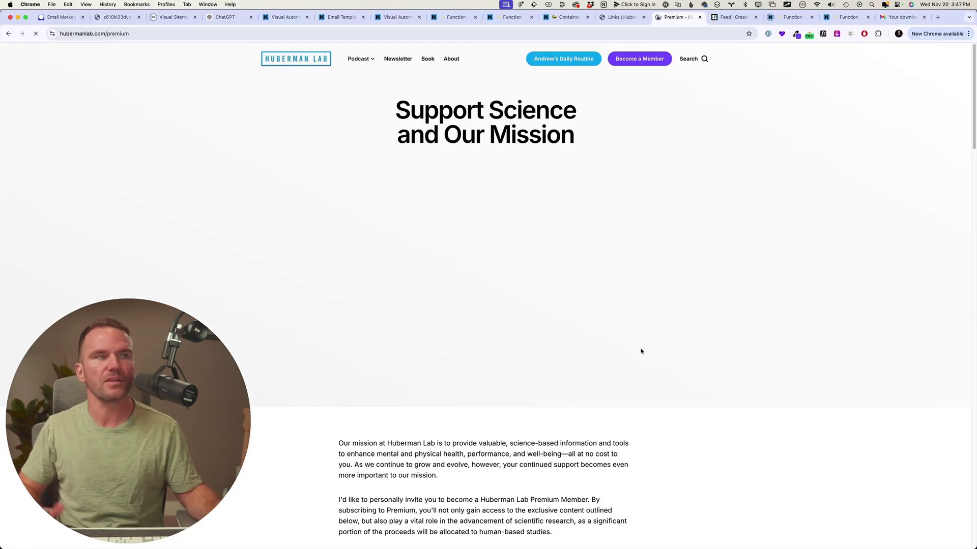
{"action": "left_click_drag", "start_coordinate": [532, 156], "coordinate": [612, 148]}
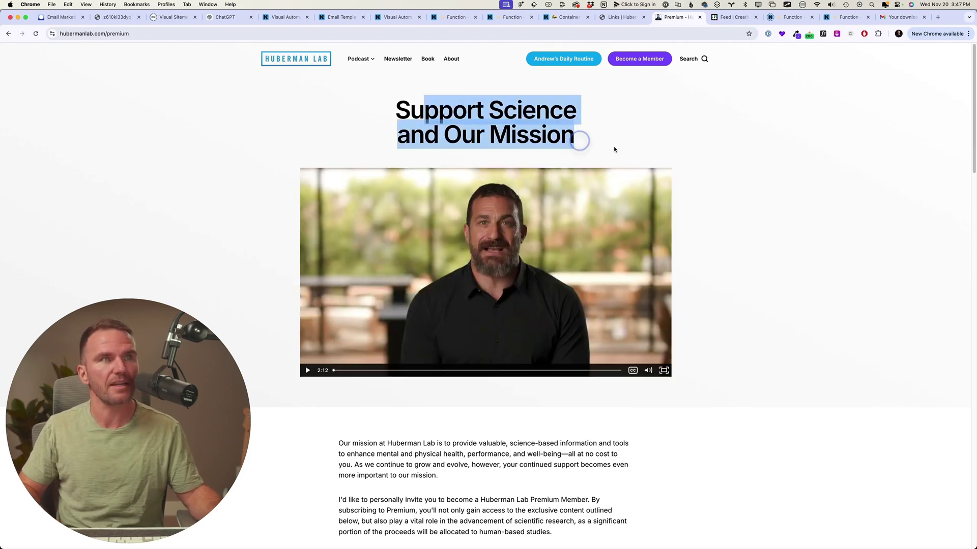
{"action": "left_click", "coordinate": [606, 139]}
Scroll to the pricing cards and highlight the $10 monthly and $1,500 Fellowship prices.
{"action": "scroll", "coordinate": [749, 248], "scroll_direction": "down", "scroll_amount": 1}
{"action": "scroll", "coordinate": [749, 248], "scroll_direction": "down", "scroll_amount": 13}
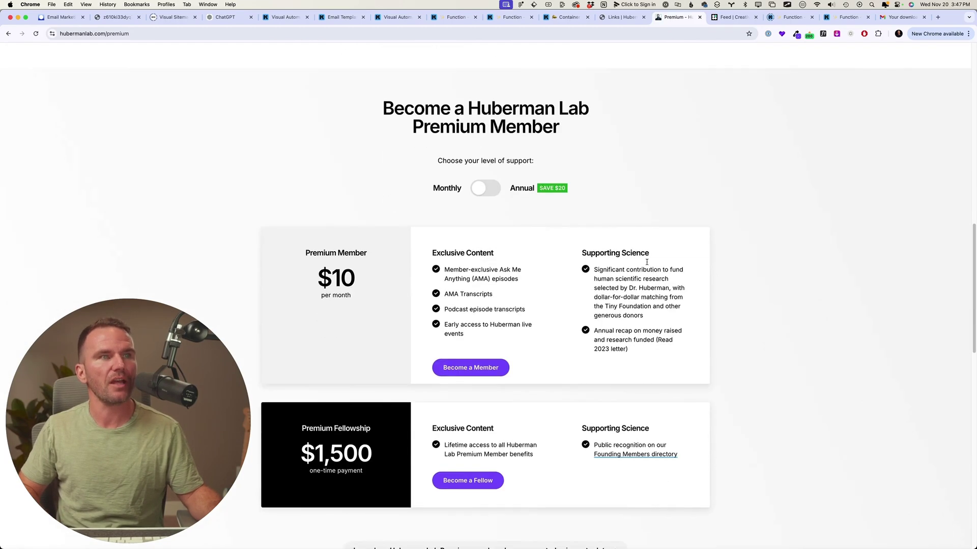
{"action": "scroll", "coordinate": [656, 222], "scroll_direction": "down", "scroll_amount": 2}
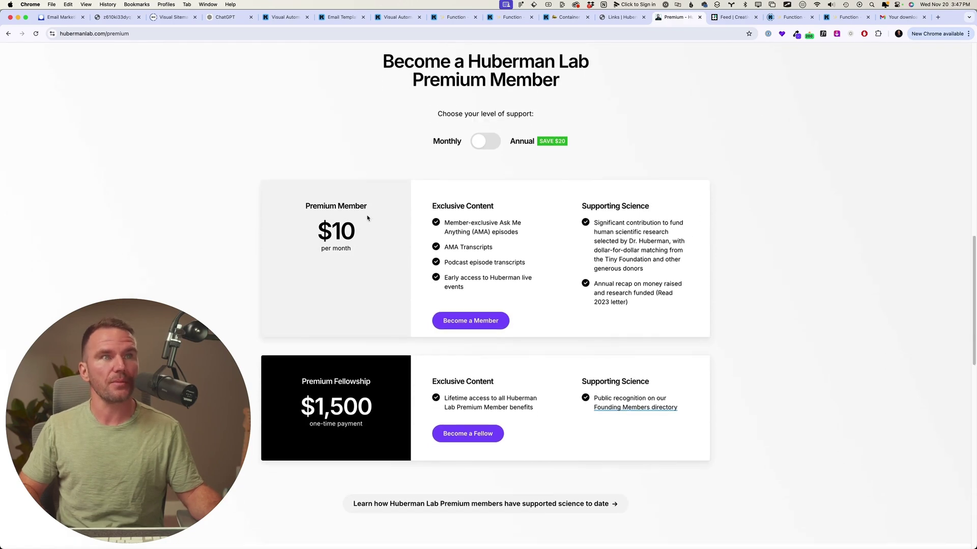
{"action": "left_click_drag", "start_coordinate": [310, 213], "coordinate": [364, 255]}
{"action": "left_click", "coordinate": [363, 254]}
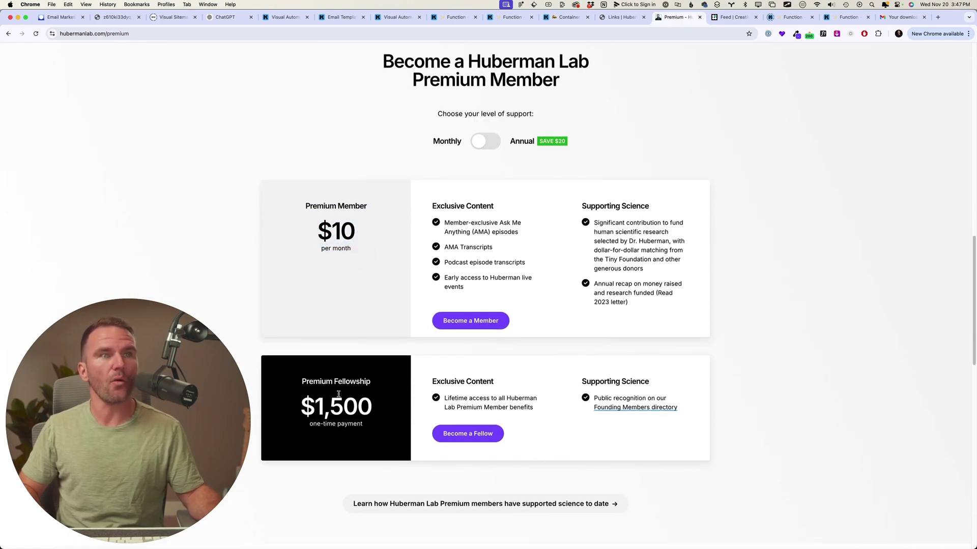
{"action": "left_click_drag", "start_coordinate": [300, 377], "coordinate": [384, 429]}
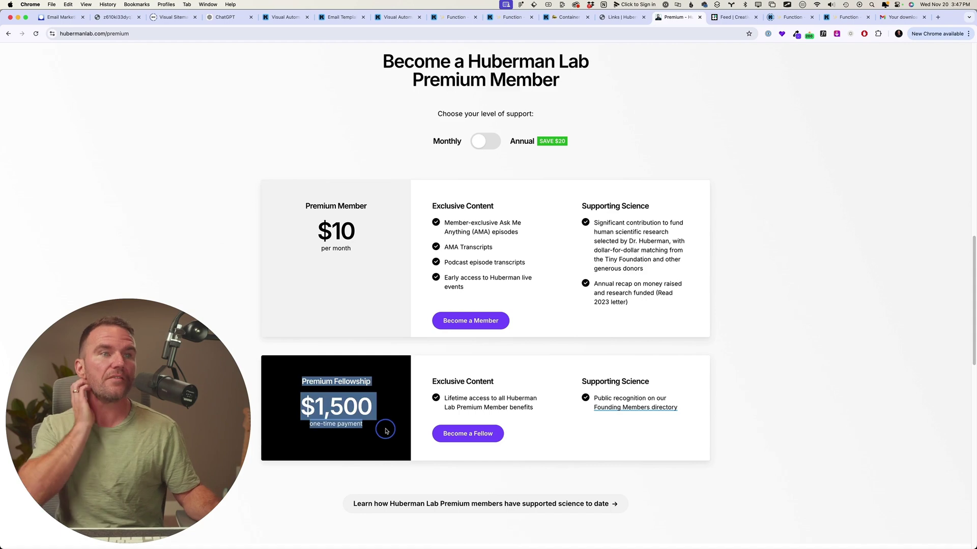
{"action": "left_click", "coordinate": [370, 428]}
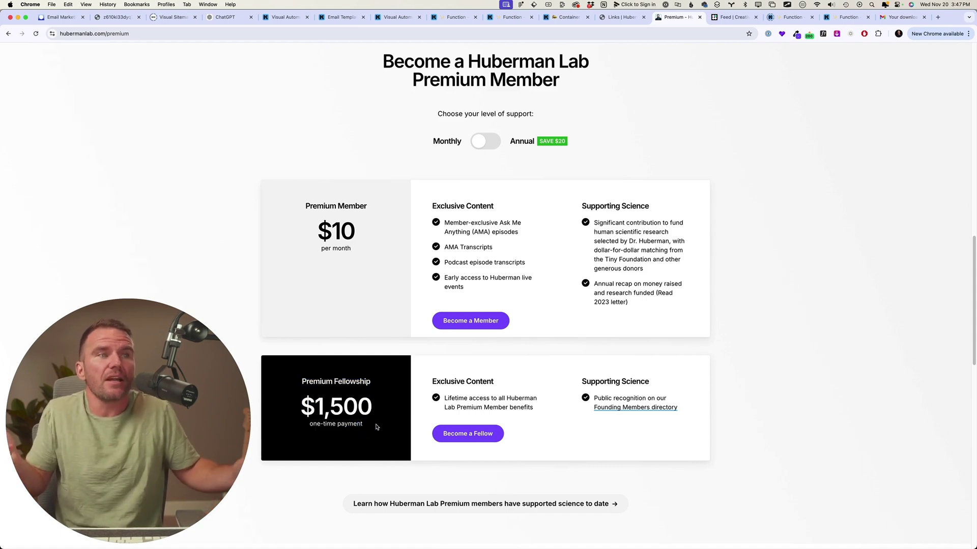
{"action": "scroll", "coordinate": [374, 414], "scroll_direction": "down", "scroll_amount": 1}
Return to the Figma funnel board and select the Weekly Broadcast email block.
{"action": "key", "text": "super+Tab"}
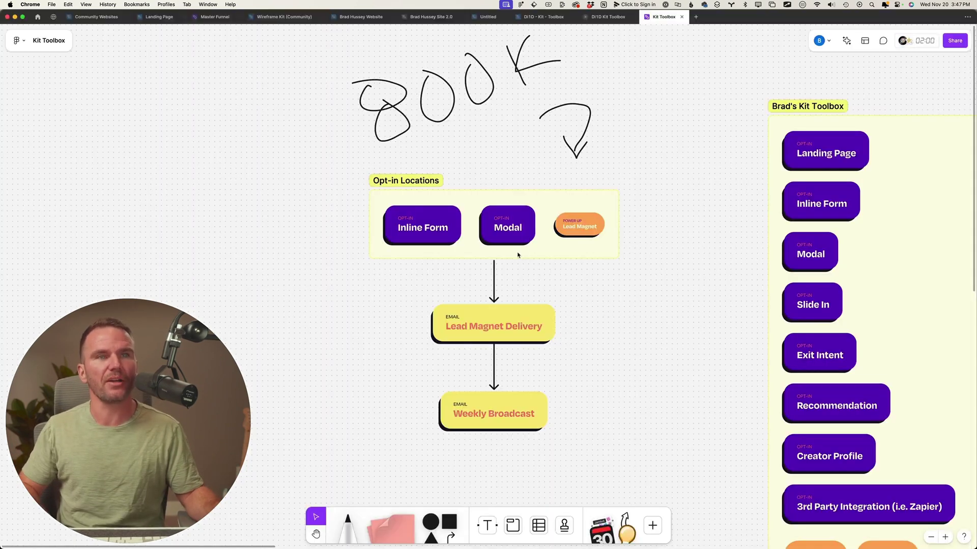
{"action": "scroll", "coordinate": [559, 333], "scroll_direction": "down", "scroll_amount": 4}
{"action": "left_click", "coordinate": [512, 279]}
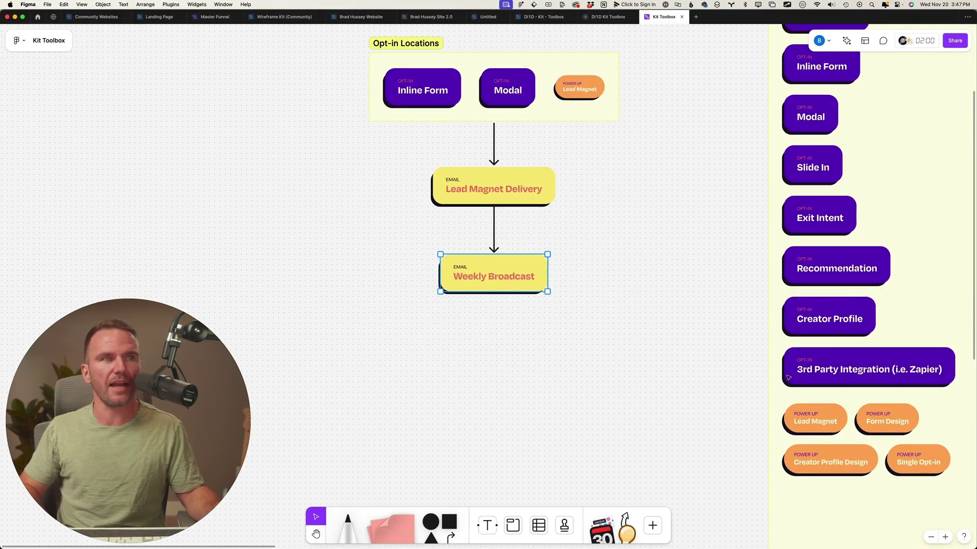
{"action": "scroll", "coordinate": [511, 279], "scroll_direction": "right", "scroll_amount": 10}
{"action": "scroll", "coordinate": [745, 368], "scroll_direction": "down", "scroll_amount": 4}
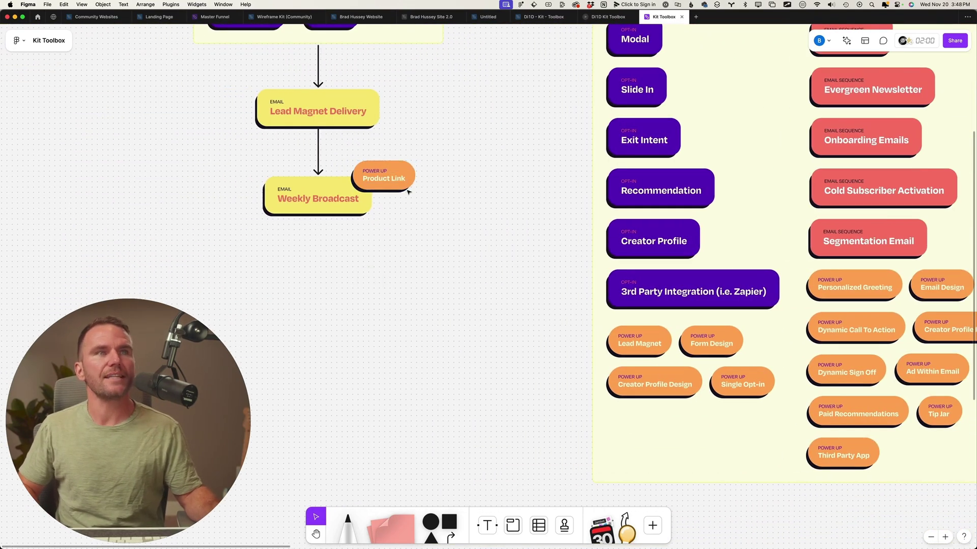
Attach the Product Link power-up sticker to Weekly Broadcast and clear the selection.
{"action": "scroll", "coordinate": [407, 234], "scroll_direction": "up", "scroll_amount": 6}
{"action": "scroll", "coordinate": [431, 280], "scroll_direction": "up", "scroll_amount": 3}
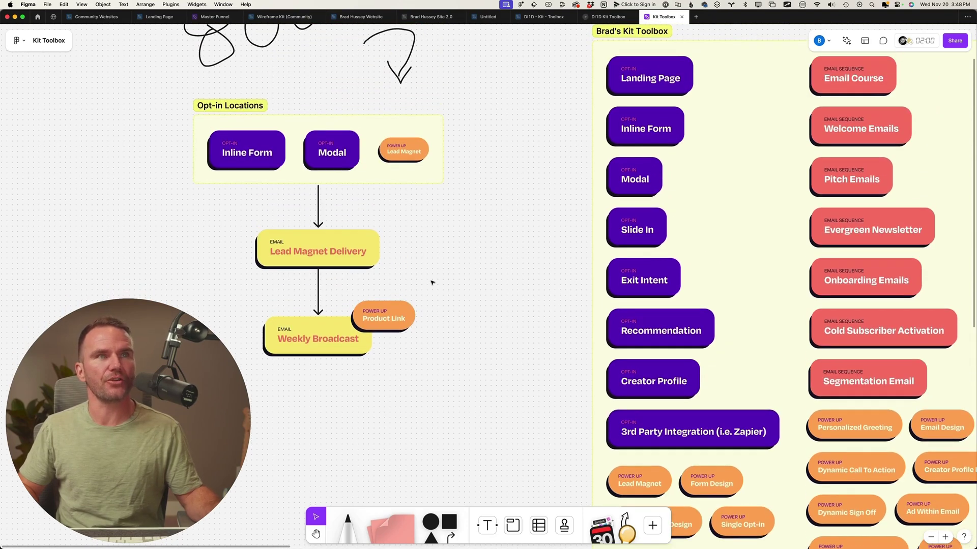
{"action": "scroll", "coordinate": [434, 288], "scroll_direction": "left", "scroll_amount": 3}
{"action": "scroll", "coordinate": [435, 290], "scroll_direction": "up", "scroll_amount": 2}
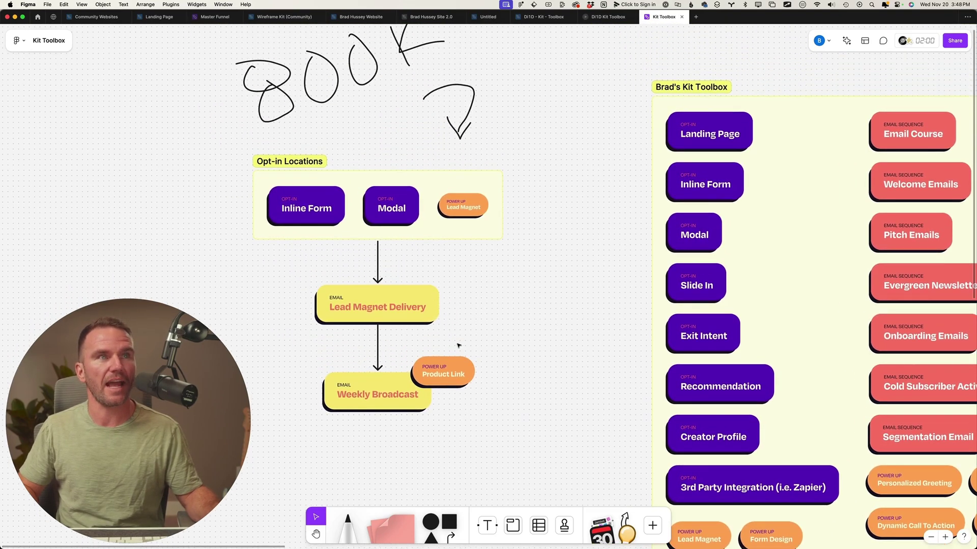
{"action": "left_click", "coordinate": [448, 371]}
{"action": "left_click", "coordinate": [522, 412]}
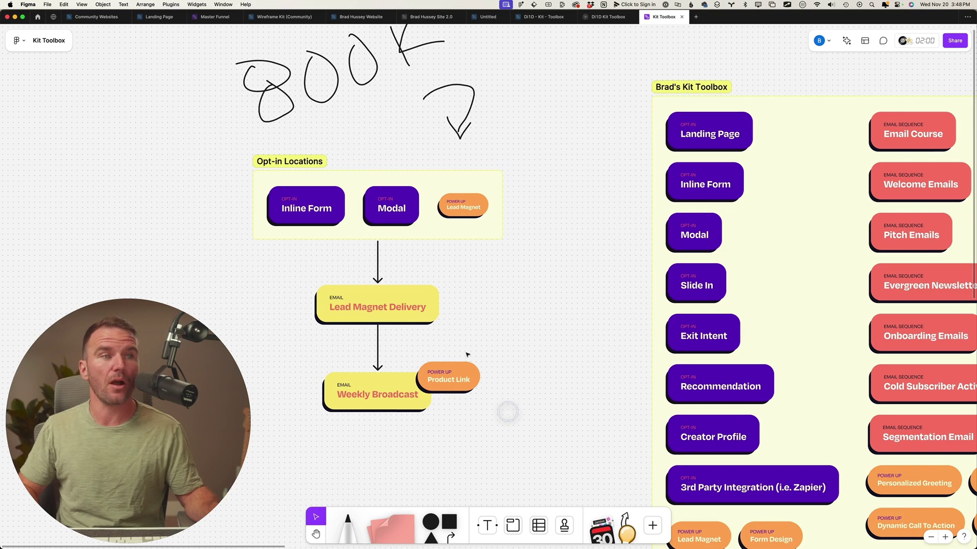
{"action": "scroll", "coordinate": [467, 351], "scroll_direction": "down", "scroll_amount": 1}
{"action": "scroll", "coordinate": [466, 227], "scroll_direction": "down", "scroll_amount": 3}
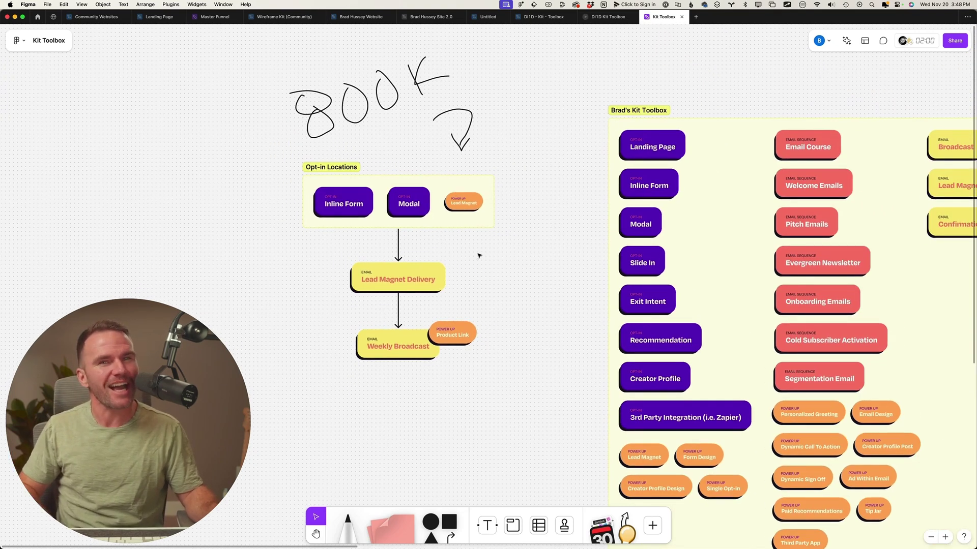
{"action": "scroll", "coordinate": [467, 252], "scroll_direction": "down", "scroll_amount": 3}
{"action": "scroll", "coordinate": [464, 251], "scroll_direction": "right", "scroll_amount": 5}
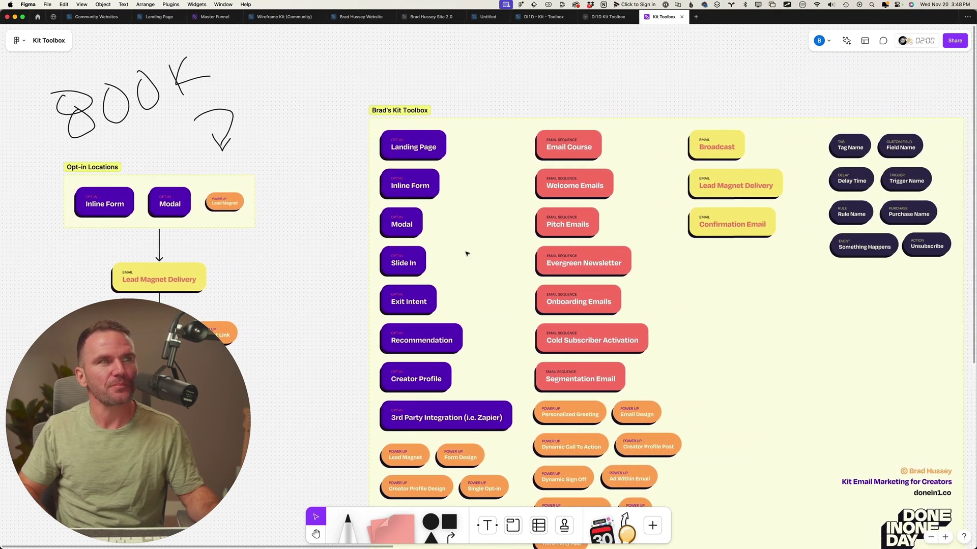
{"action": "scroll", "coordinate": [479, 229], "scroll_direction": "up", "scroll_amount": 5}
{"action": "scroll", "coordinate": [500, 212], "scroll_direction": "down", "scroll_amount": 2}
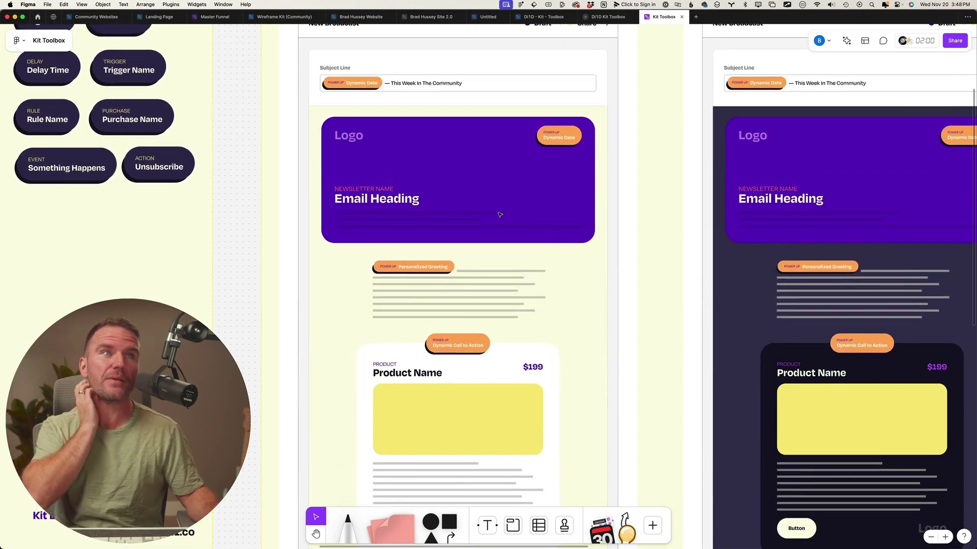
{"action": "scroll", "coordinate": [521, 246], "scroll_direction": "up", "scroll_amount": 3}
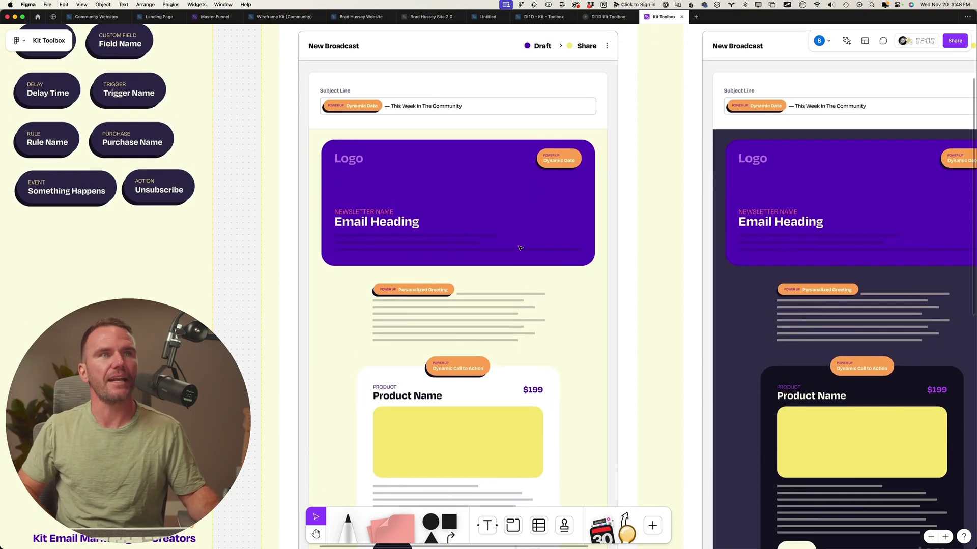
{"action": "scroll", "coordinate": [518, 247], "scroll_direction": "up", "scroll_amount": 2}
{"action": "scroll", "coordinate": [517, 247], "scroll_direction": "up", "scroll_amount": 2}
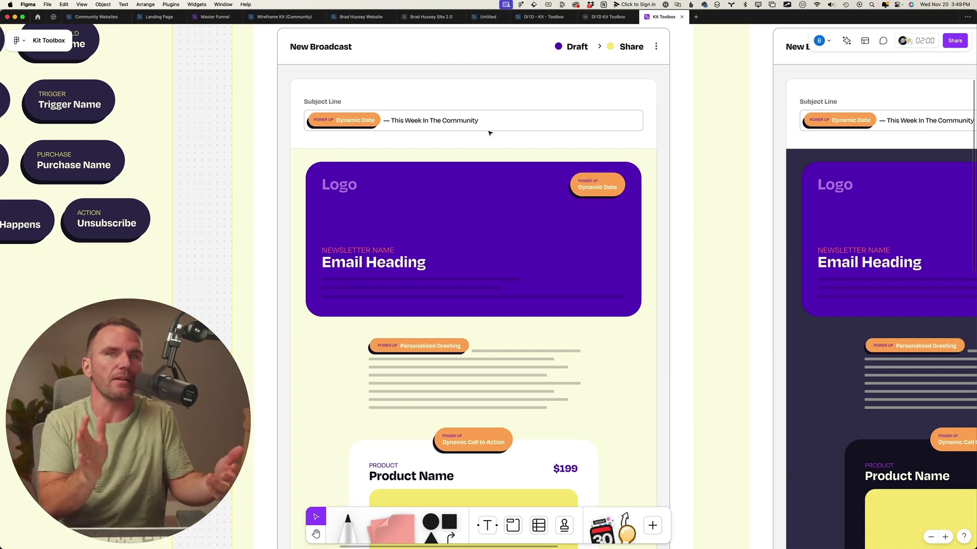
{"action": "scroll", "coordinate": [468, 143], "scroll_direction": "down", "scroll_amount": 2}
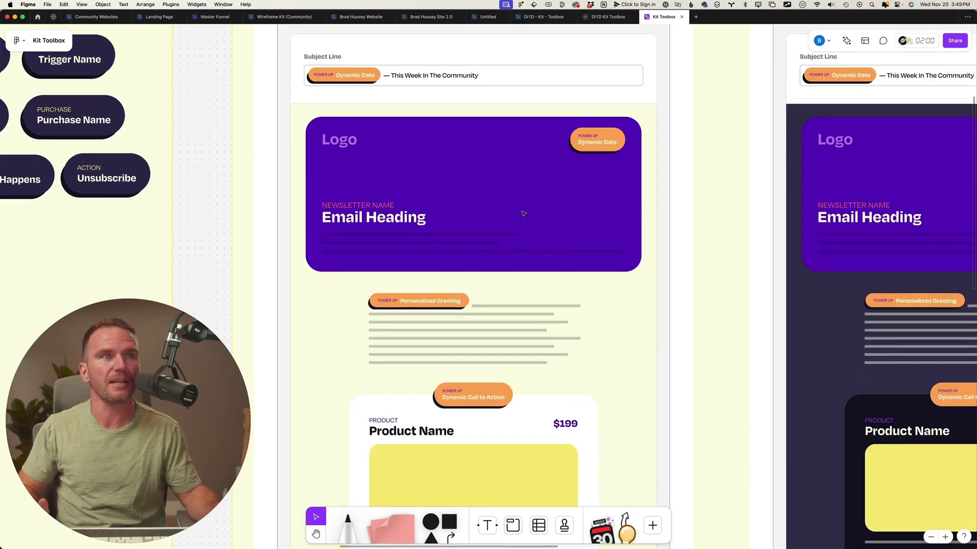
{"action": "scroll", "coordinate": [523, 213], "scroll_direction": "down", "scroll_amount": 1}
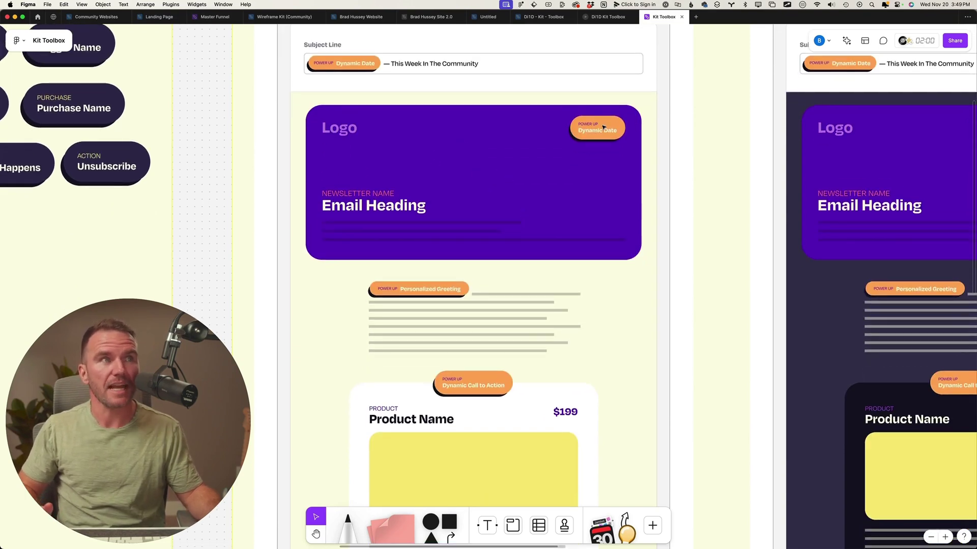
{"action": "scroll", "coordinate": [557, 194], "scroll_direction": "down", "scroll_amount": 4}
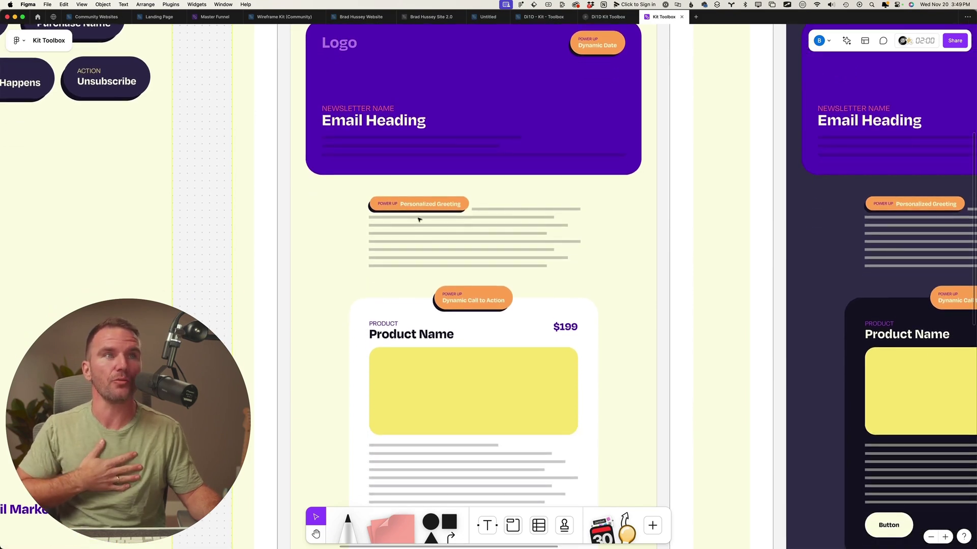
{"action": "scroll", "coordinate": [507, 238], "scroll_direction": "down", "scroll_amount": 6}
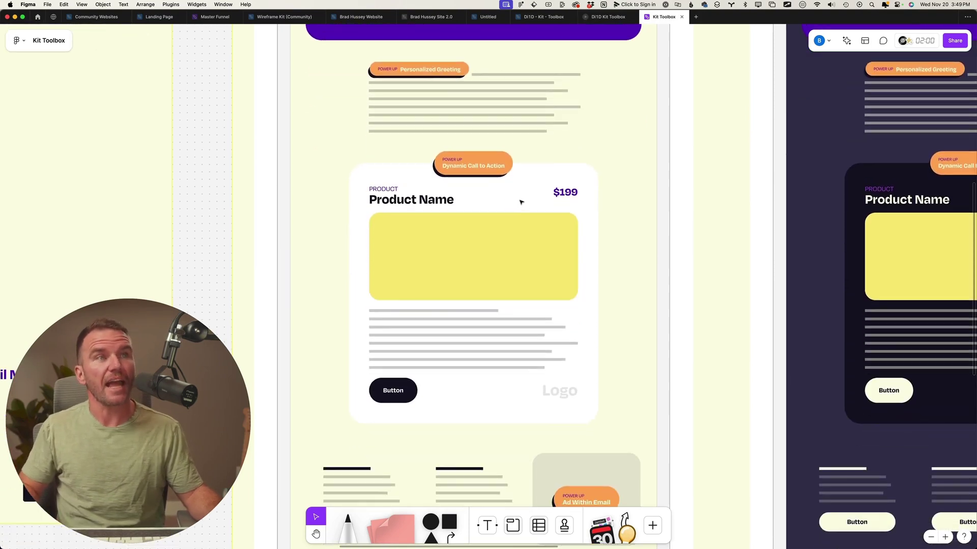
{"action": "scroll", "coordinate": [521, 202], "scroll_direction": "down", "scroll_amount": 1}
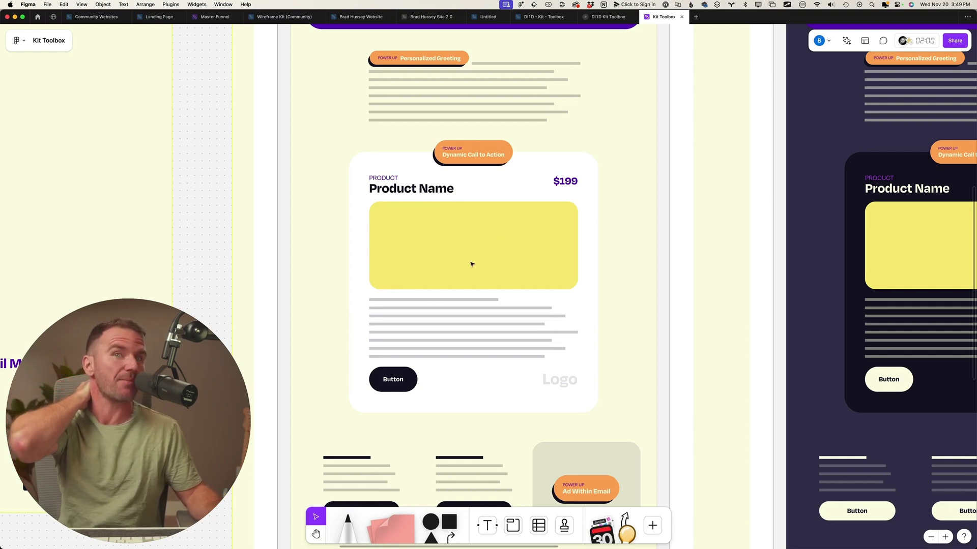
{"action": "scroll", "coordinate": [461, 281], "scroll_direction": "down", "scroll_amount": 5}
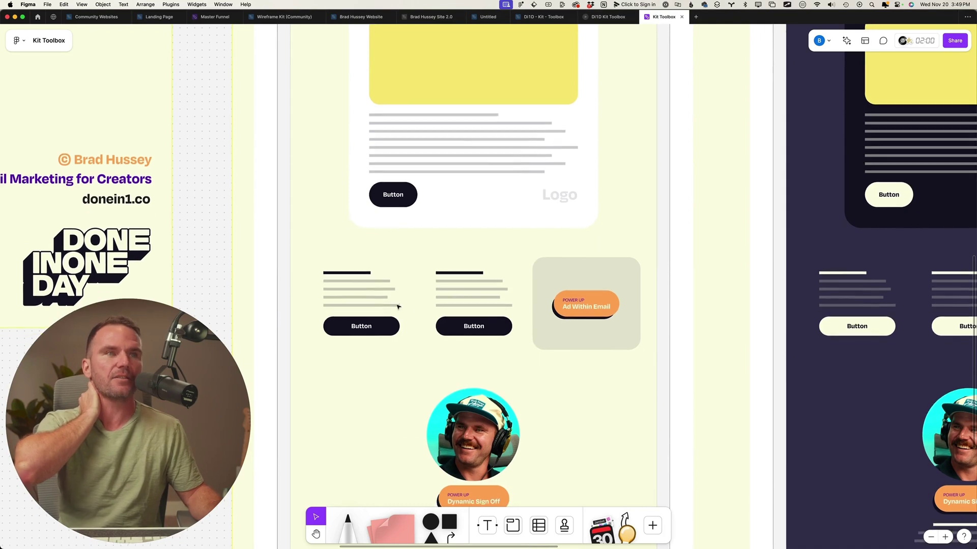
{"action": "scroll", "coordinate": [589, 351], "scroll_direction": "down", "scroll_amount": 1}
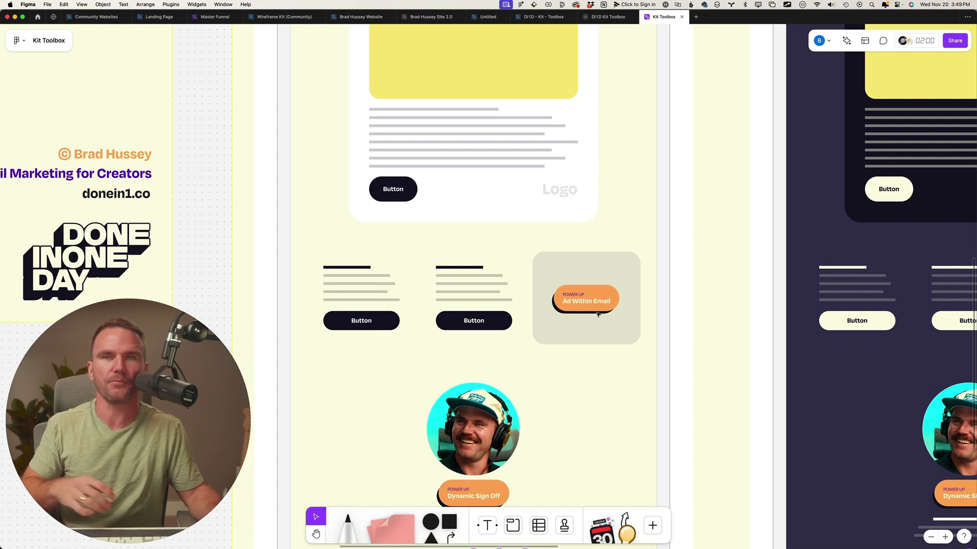
{"action": "scroll", "coordinate": [597, 314], "scroll_direction": "down", "scroll_amount": 6}
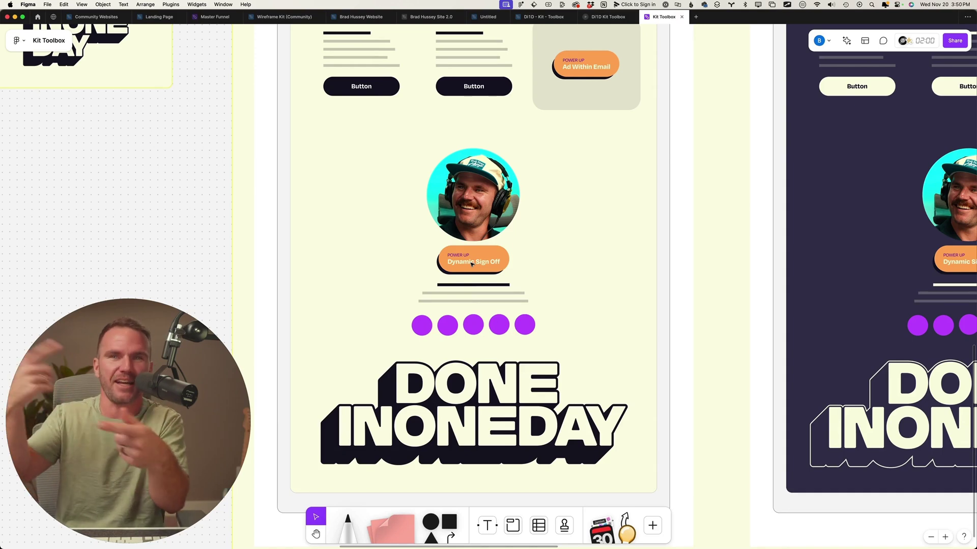
{"action": "scroll", "coordinate": [473, 284], "scroll_direction": "down", "scroll_amount": 2}
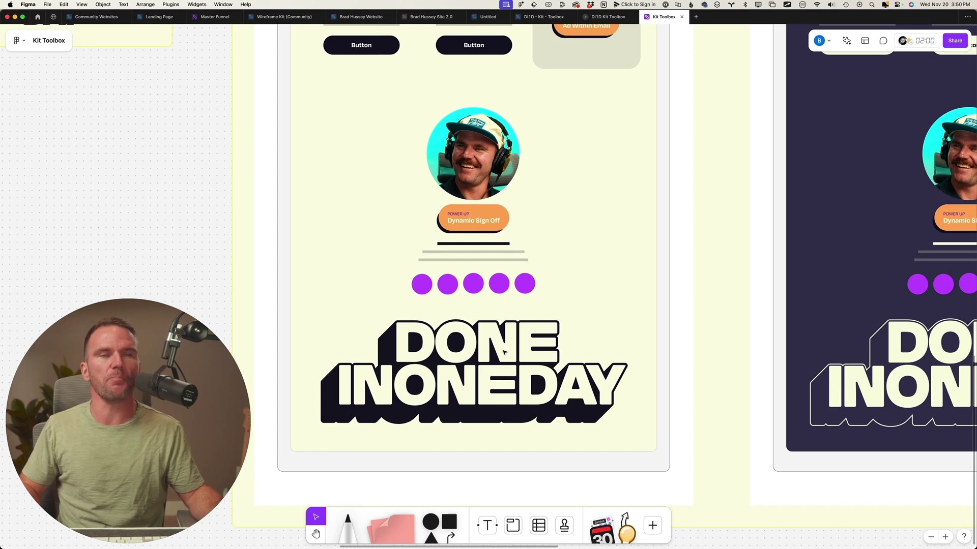
{"action": "scroll", "coordinate": [505, 355], "scroll_direction": "down", "scroll_amount": 5}
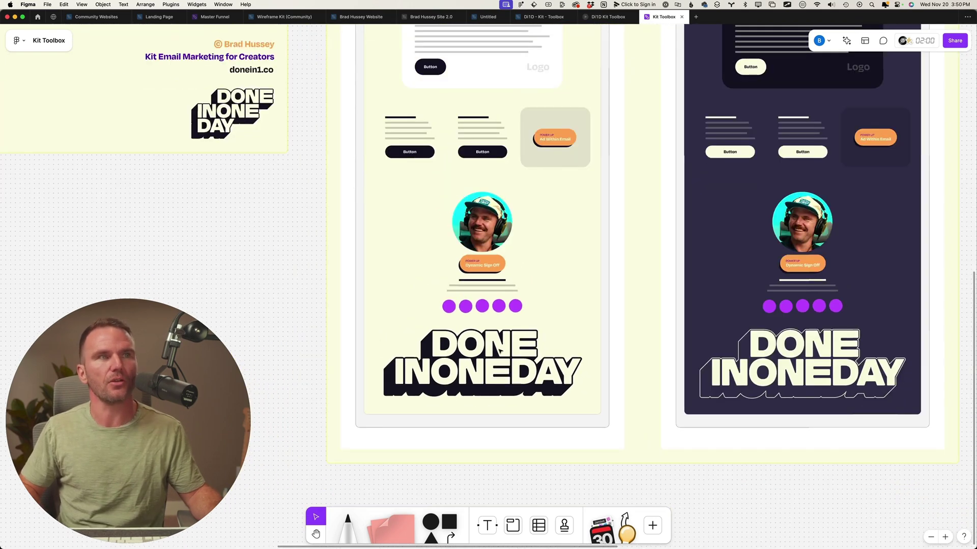
{"action": "scroll", "coordinate": [499, 351], "scroll_direction": "up", "scroll_amount": 10}
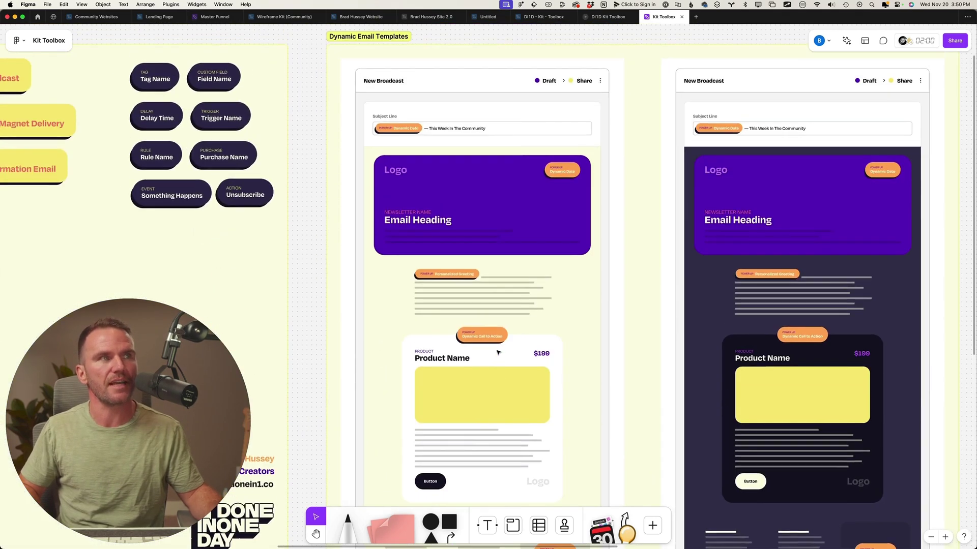
{"action": "scroll", "coordinate": [498, 352], "scroll_direction": "down", "scroll_amount": 5}
Switch to the browser's Kit tab and scroll through the Daily Blueprint email template.
{"action": "key", "text": "super+Tab"}
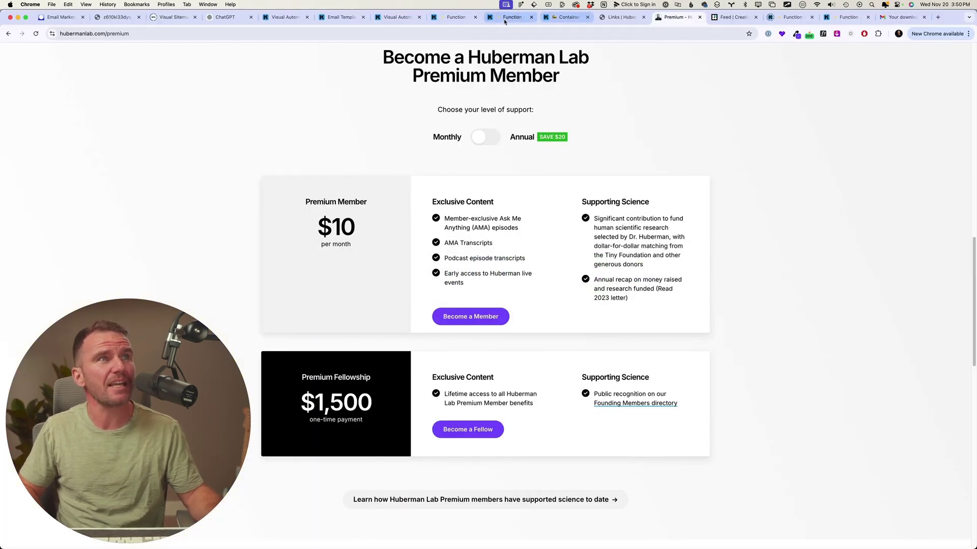
{"action": "key", "text": "super+6"}
{"action": "scroll", "coordinate": [542, 255], "scroll_direction": "down", "scroll_amount": 1}
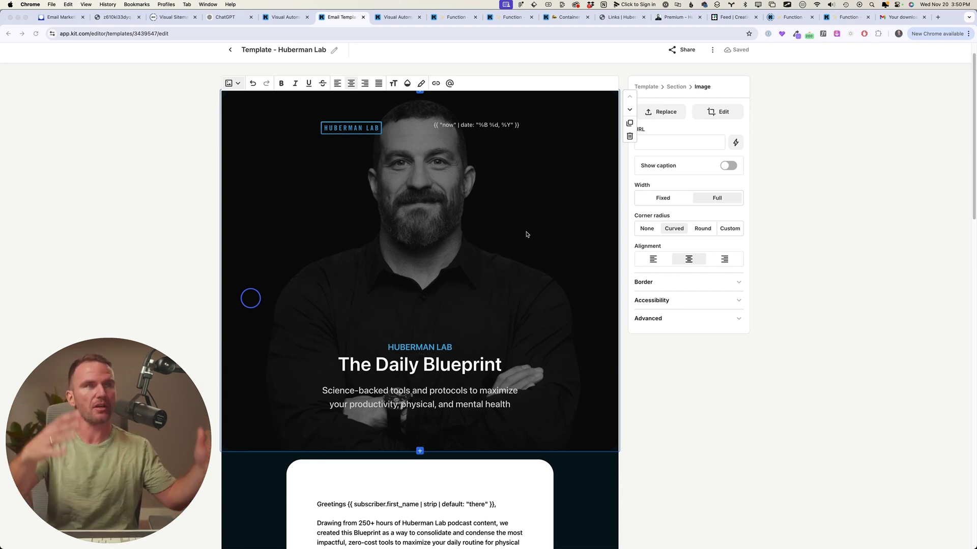
{"action": "scroll", "coordinate": [540, 235], "scroll_direction": "down", "scroll_amount": 2}
{"action": "scroll", "coordinate": [548, 236], "scroll_direction": "down", "scroll_amount": 5}
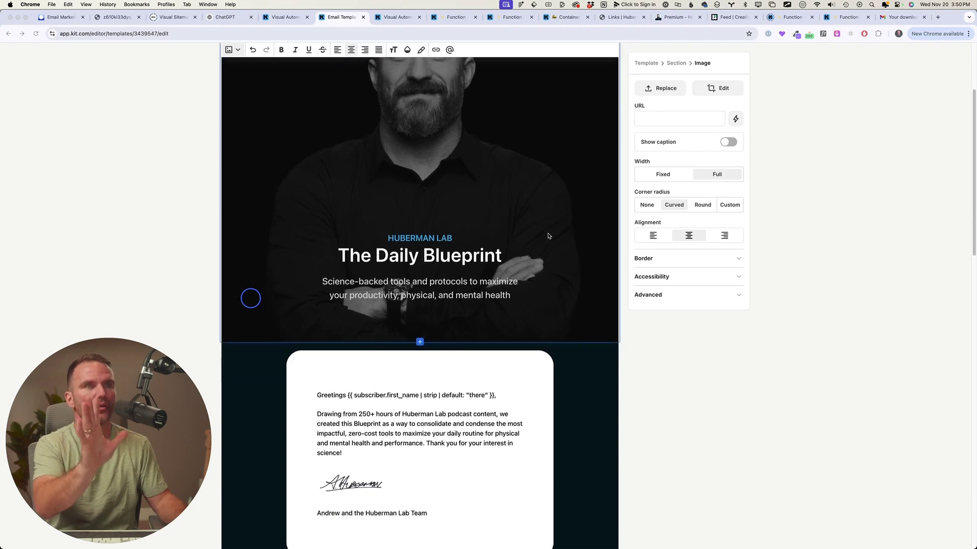
{"action": "scroll", "coordinate": [542, 268], "scroll_direction": "down", "scroll_amount": 2}
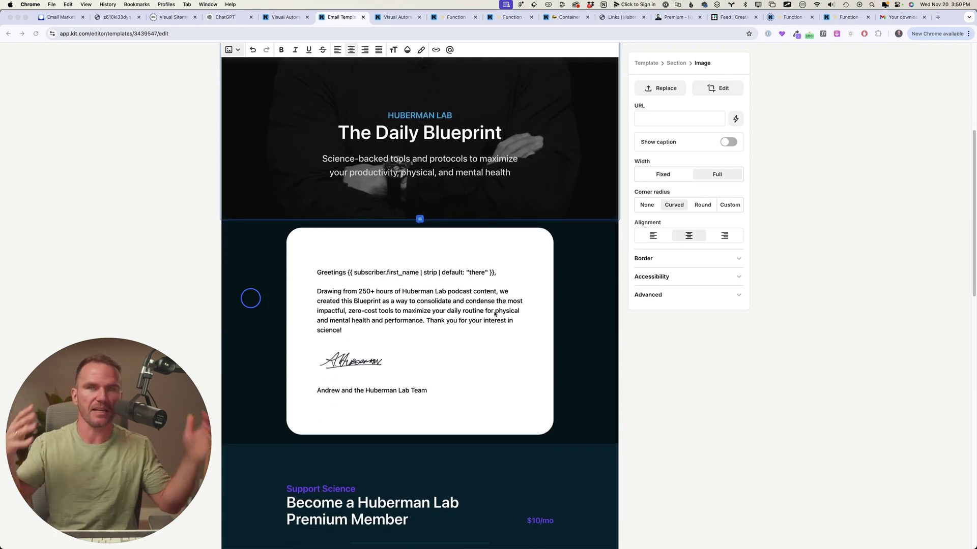
{"action": "scroll", "coordinate": [494, 314], "scroll_direction": "down", "scroll_amount": 5}
{"action": "scroll", "coordinate": [497, 315], "scroll_direction": "down", "scroll_amount": 3}
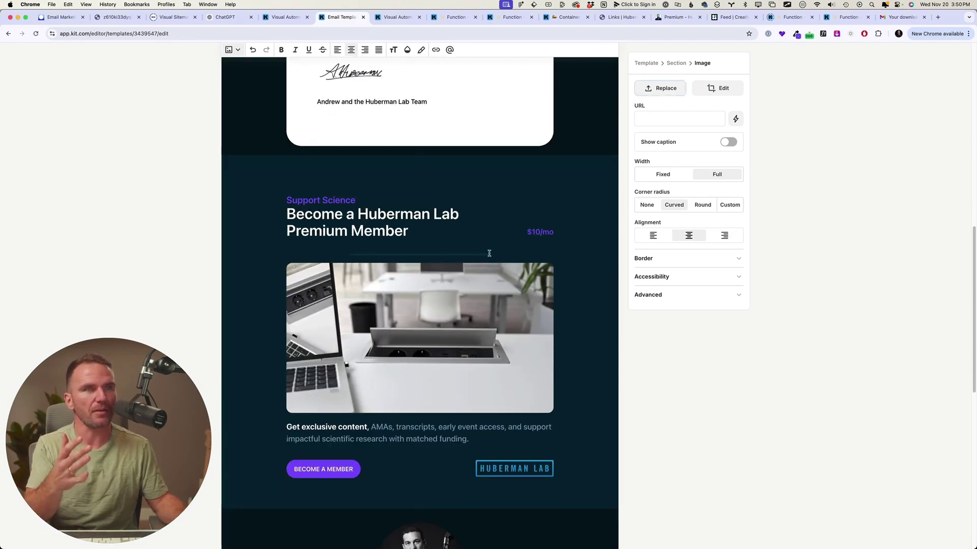
Finish reviewing the Daily Blueprint template and go back to the Figma Kit Toolbox board.
{"action": "scroll", "coordinate": [410, 338], "scroll_direction": "down", "scroll_amount": 1}
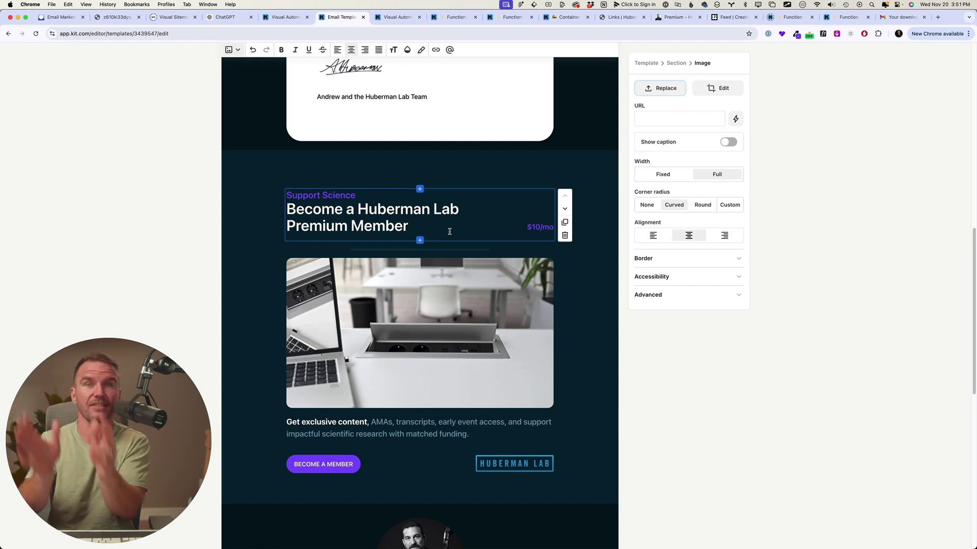
{"action": "scroll", "coordinate": [497, 316], "scroll_direction": "down", "scroll_amount": 2}
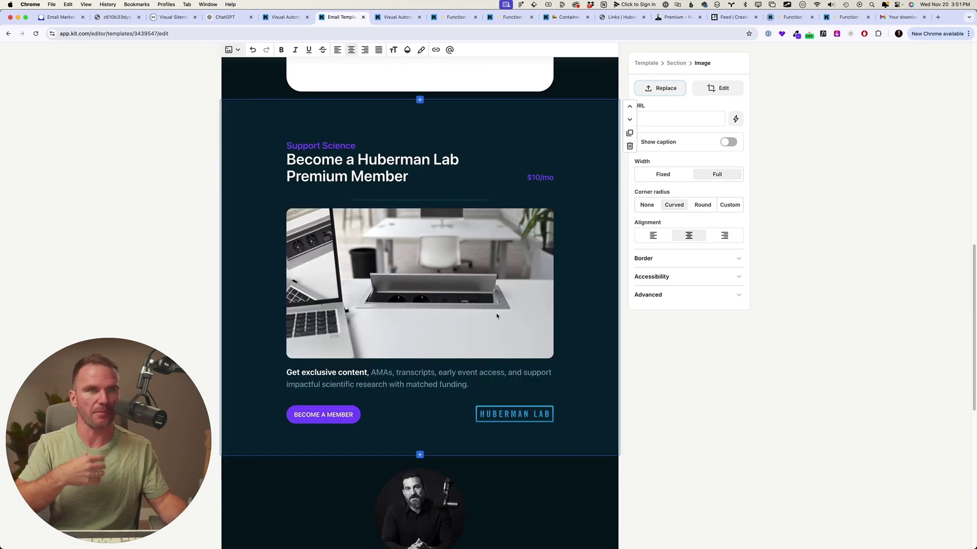
{"action": "scroll", "coordinate": [496, 313], "scroll_direction": "down", "scroll_amount": 8}
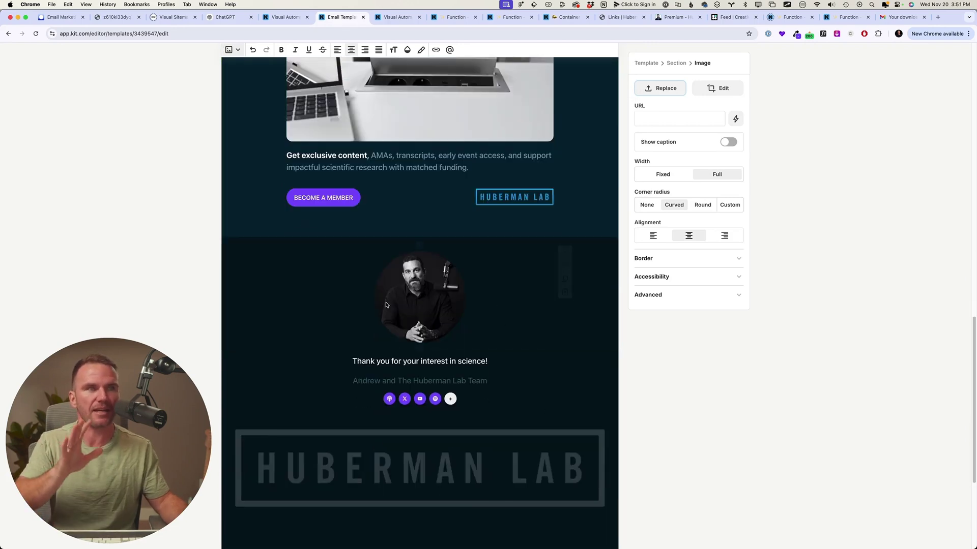
{"action": "scroll", "coordinate": [385, 305], "scroll_direction": "down", "scroll_amount": 2}
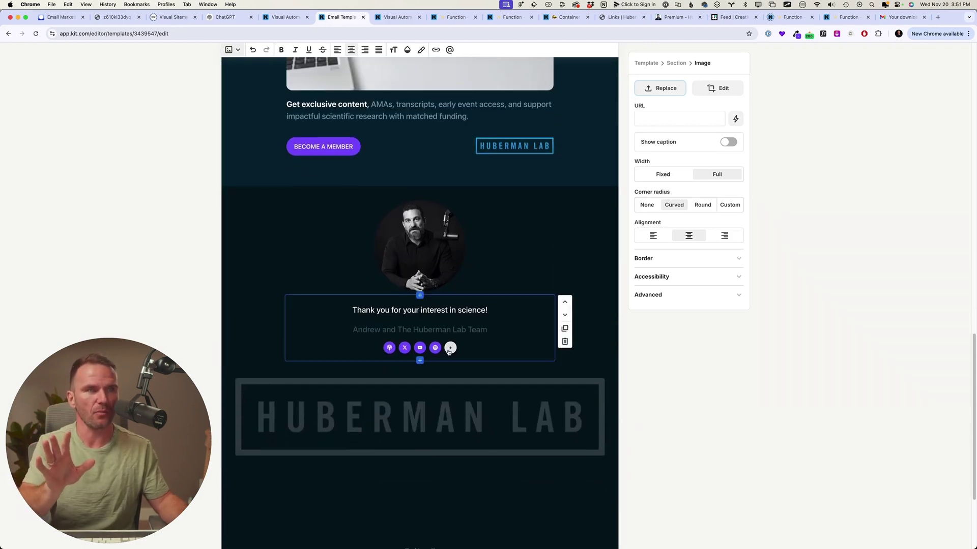
{"action": "scroll", "coordinate": [449, 352], "scroll_direction": "down", "scroll_amount": 2}
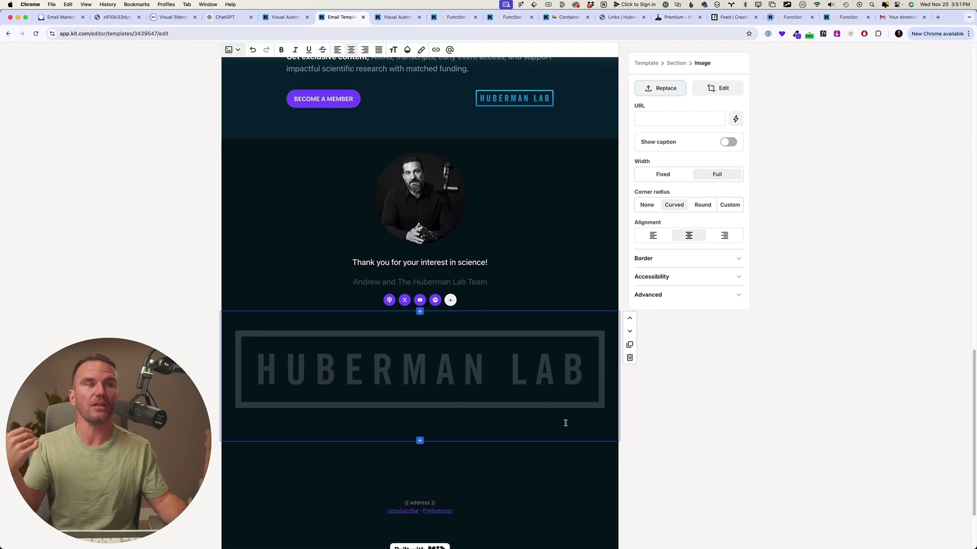
{"action": "scroll", "coordinate": [565, 423], "scroll_direction": "up", "scroll_amount": 20}
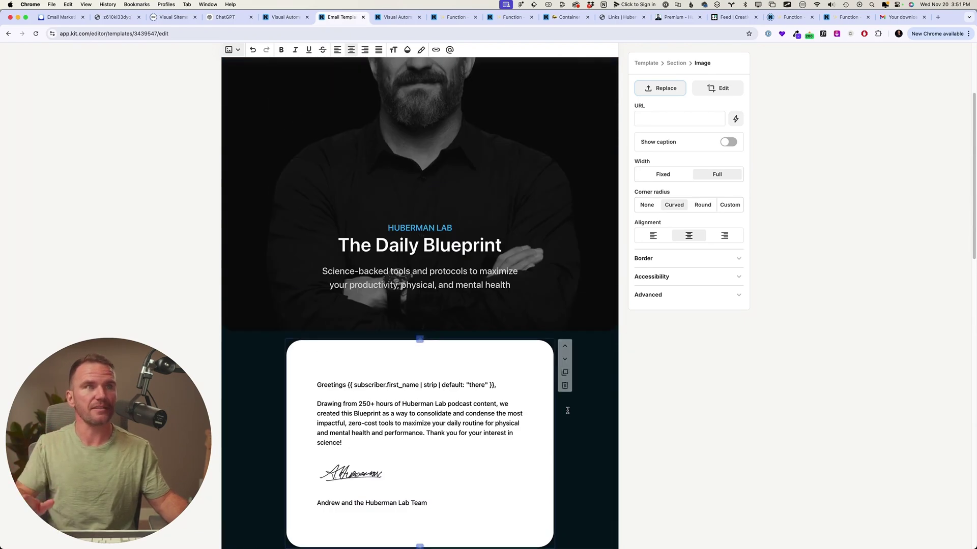
{"action": "key", "text": "super+Tab"}
{"action": "scroll", "coordinate": [202, 270], "scroll_direction": "up", "scroll_amount": 5}
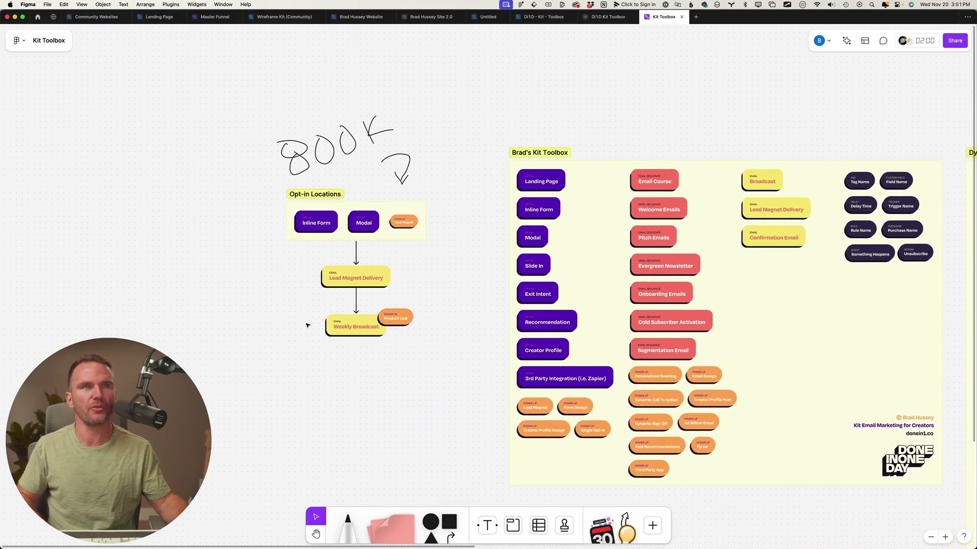
Select the Opt-in Locations section and zoom the view to it.
{"action": "scroll", "coordinate": [322, 298], "scroll_direction": "right", "scroll_amount": 20}
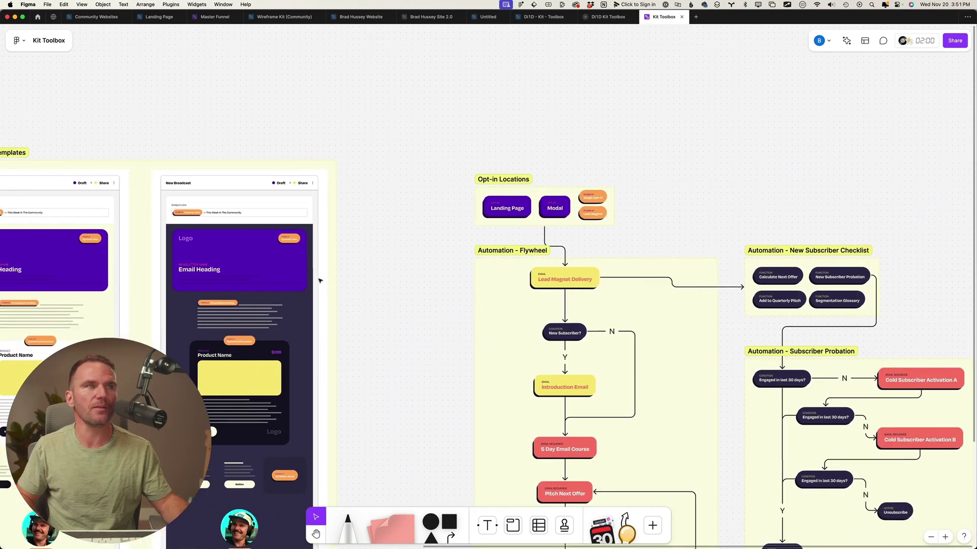
{"action": "left_click", "coordinate": [566, 203]}
{"action": "key", "text": "shift+2"}
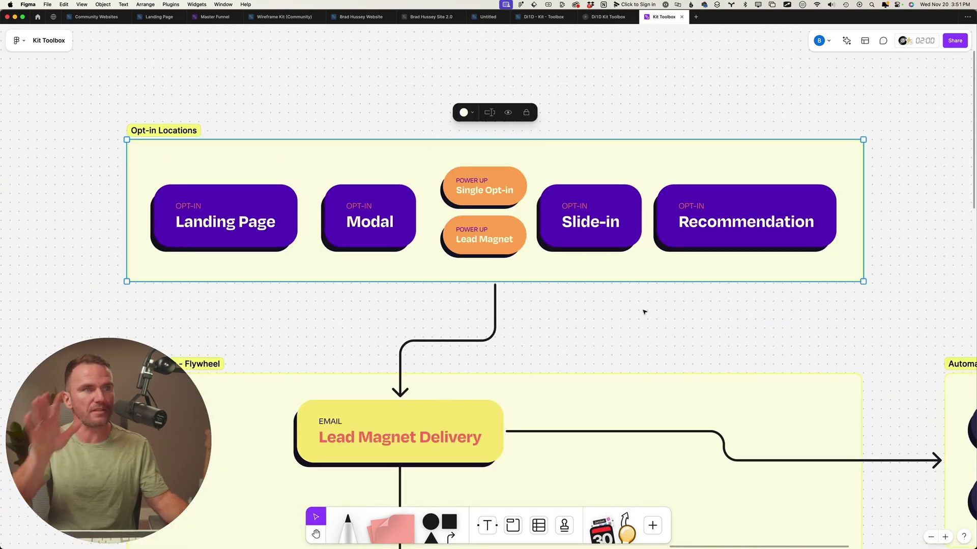
{"action": "scroll", "coordinate": [644, 310], "scroll_direction": "down", "scroll_amount": 1}
{"action": "scroll", "coordinate": [624, 312], "scroll_direction": "down", "scroll_amount": 3}
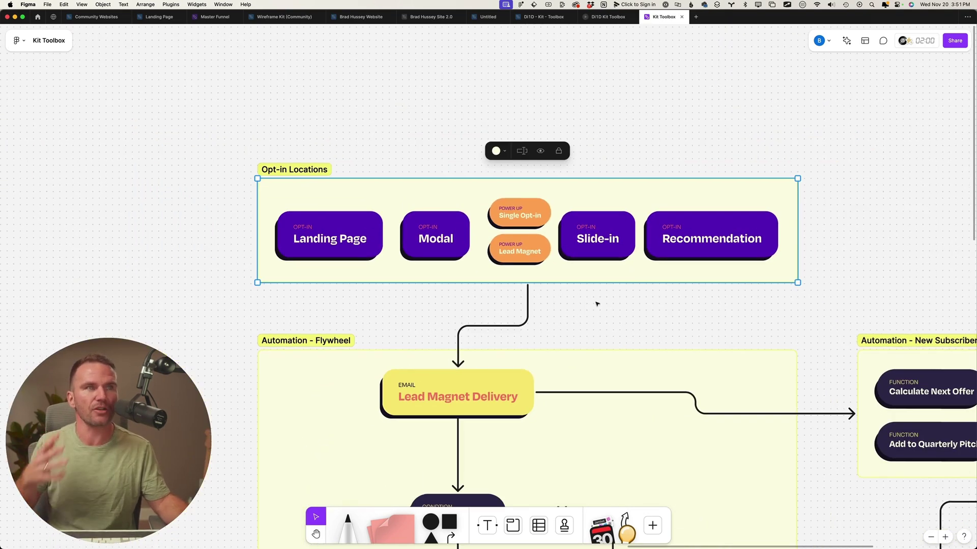
{"action": "scroll", "coordinate": [592, 299], "scroll_direction": "down", "scroll_amount": 5}
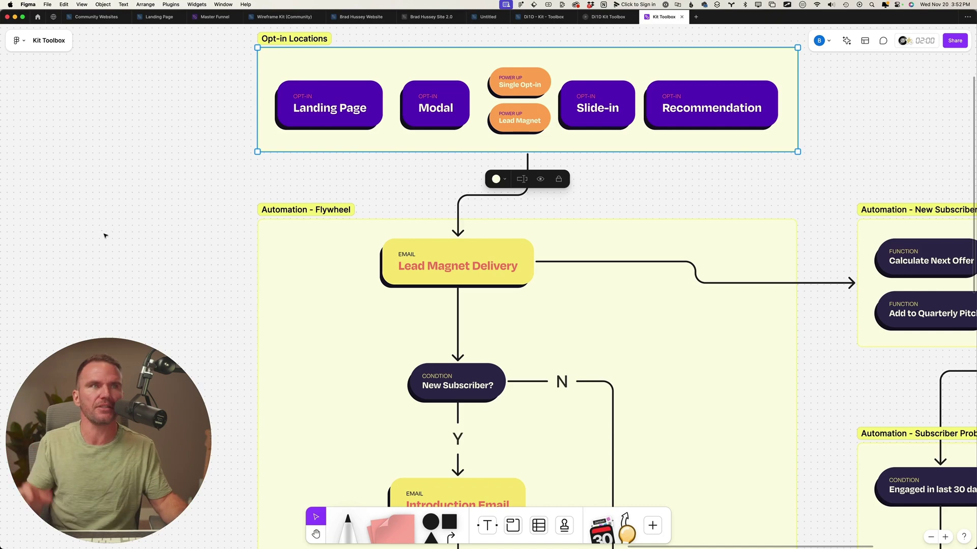
{"action": "left_click", "coordinate": [147, 227]}
Inspect the Single Opt-in power-up and the Lead Magnet Delivery email step.
{"action": "scroll", "coordinate": [283, 234], "scroll_direction": "down", "scroll_amount": 3}
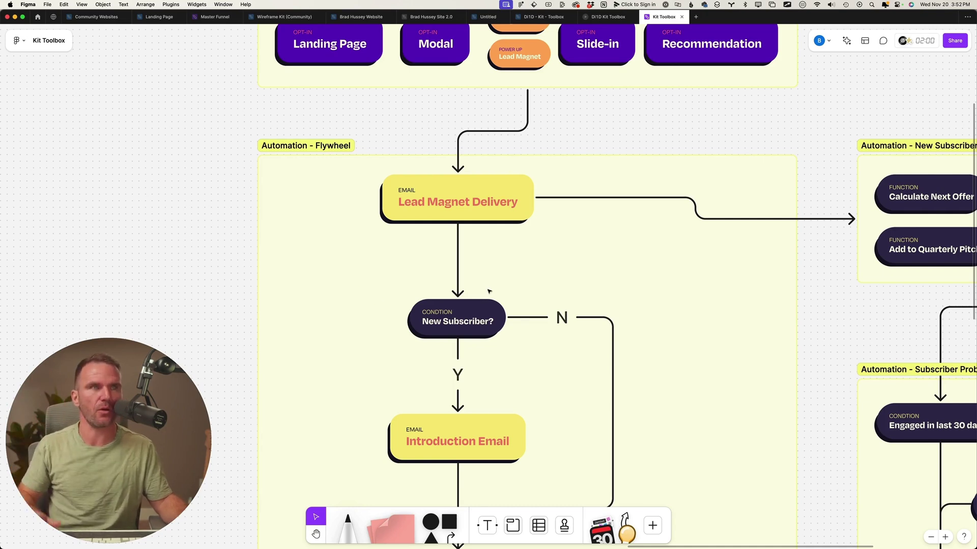
{"action": "scroll", "coordinate": [419, 120], "scroll_direction": "up", "scroll_amount": 3}
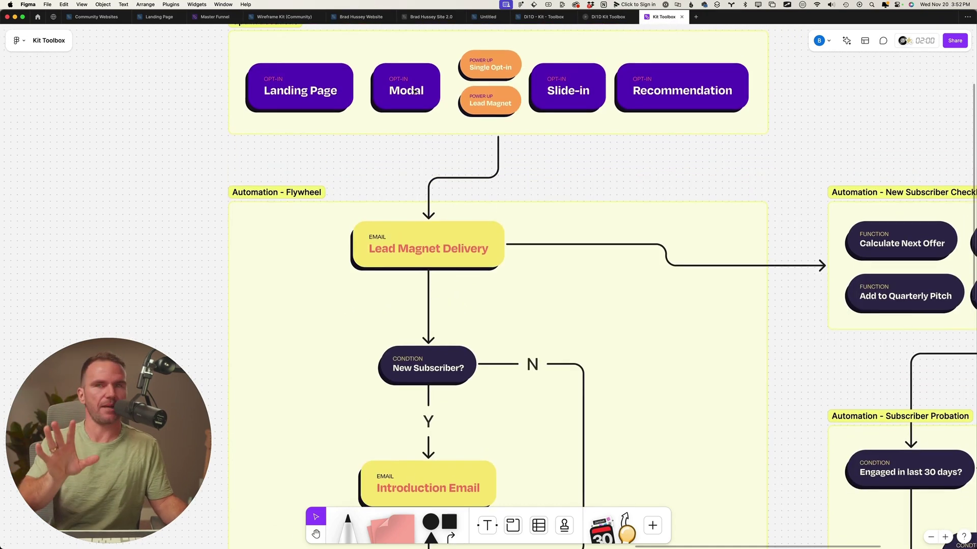
{"action": "scroll", "coordinate": [489, 102], "scroll_direction": "up", "scroll_amount": 1}
{"action": "left_click", "coordinate": [504, 101]}
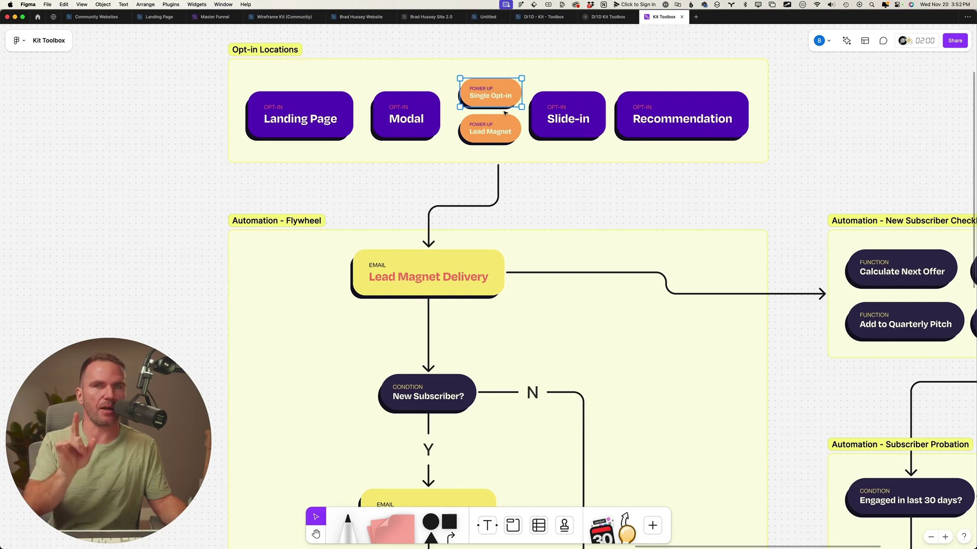
{"action": "scroll", "coordinate": [502, 116], "scroll_direction": "down", "scroll_amount": 1}
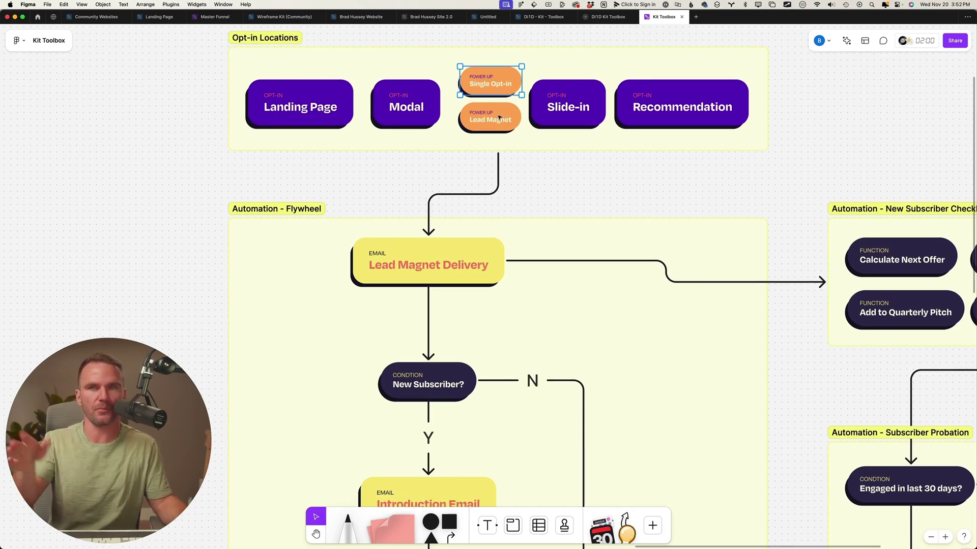
{"action": "scroll", "coordinate": [468, 168], "scroll_direction": "down", "scroll_amount": 3}
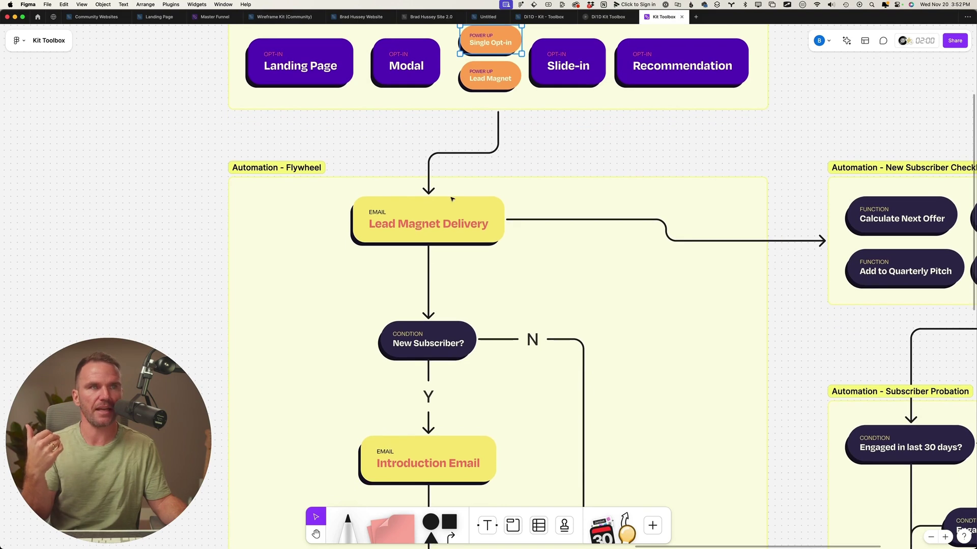
{"action": "left_click", "coordinate": [439, 215]}
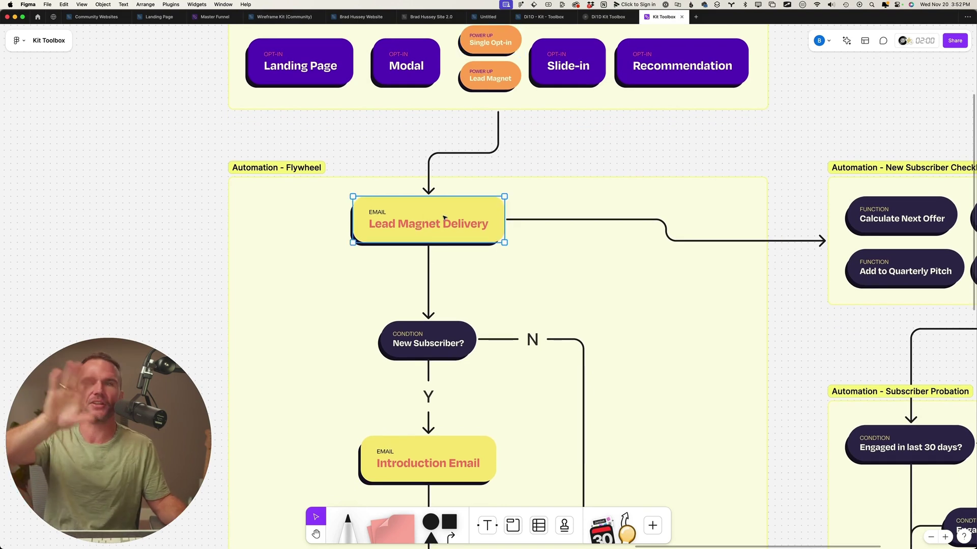
{"action": "scroll", "coordinate": [444, 218], "scroll_direction": "down", "scroll_amount": 1}
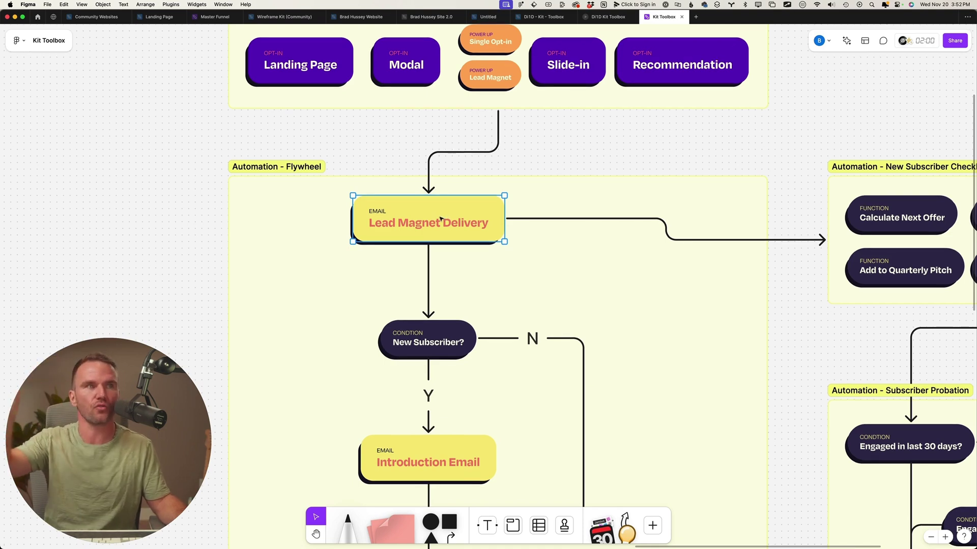
{"action": "scroll", "coordinate": [440, 218], "scroll_direction": "right", "scroll_amount": 10}
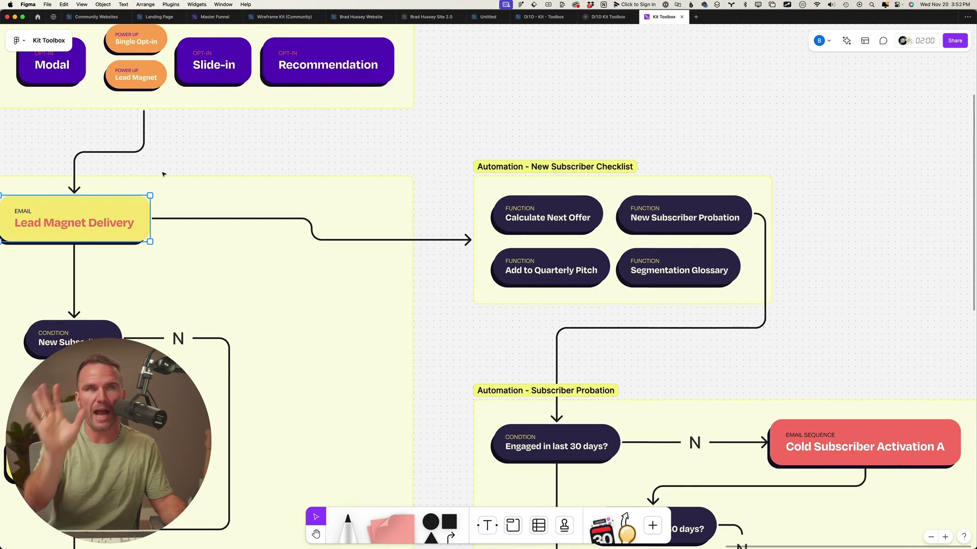
Inspect the Calculate Next Offer, New Subscriber Probation, Segmentation Glossary and Add to Quarterly Pitch functions.
{"action": "scroll", "coordinate": [164, 197], "scroll_direction": "right", "scroll_amount": 8}
{"action": "scroll", "coordinate": [239, 220], "scroll_direction": "left", "scroll_amount": 3}
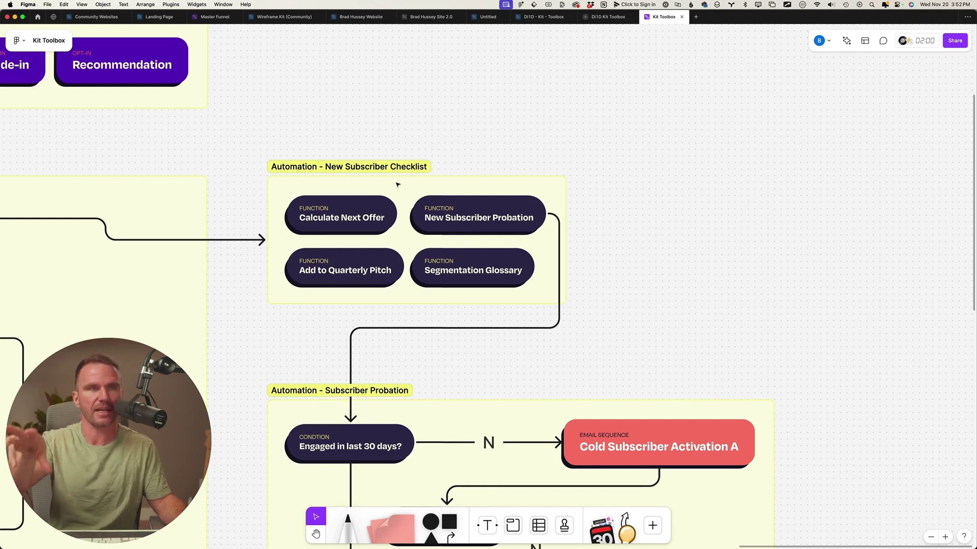
{"action": "left_click", "coordinate": [335, 228]}
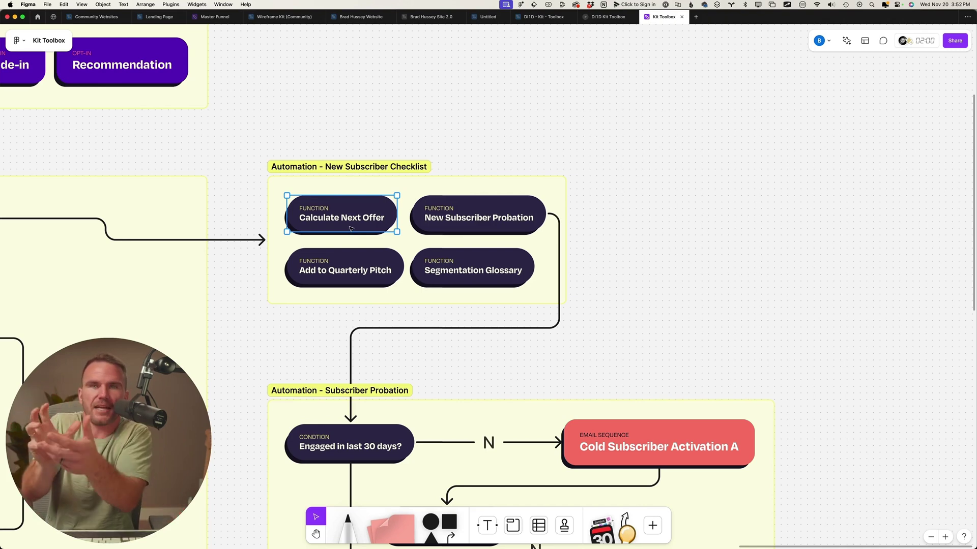
{"action": "left_click", "coordinate": [430, 210]}
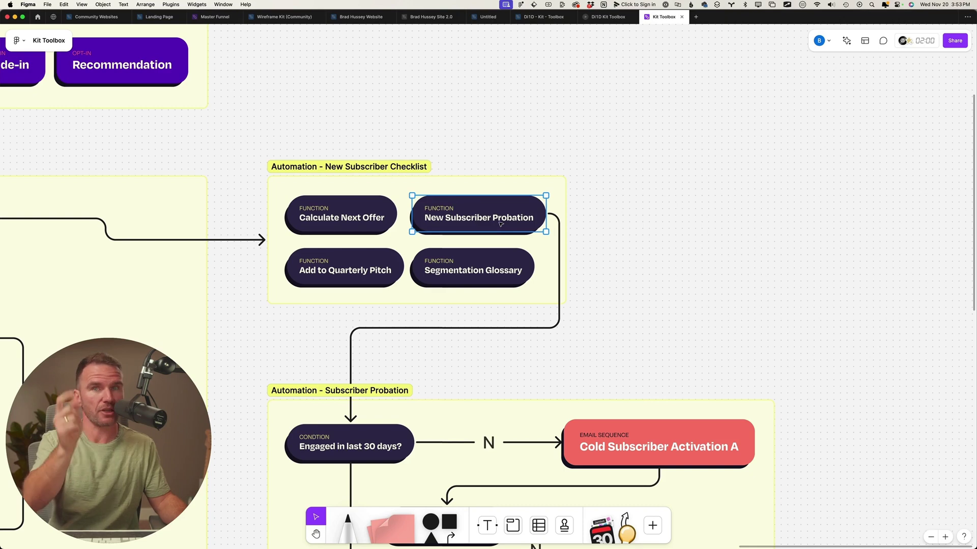
{"action": "left_click", "coordinate": [497, 280]}
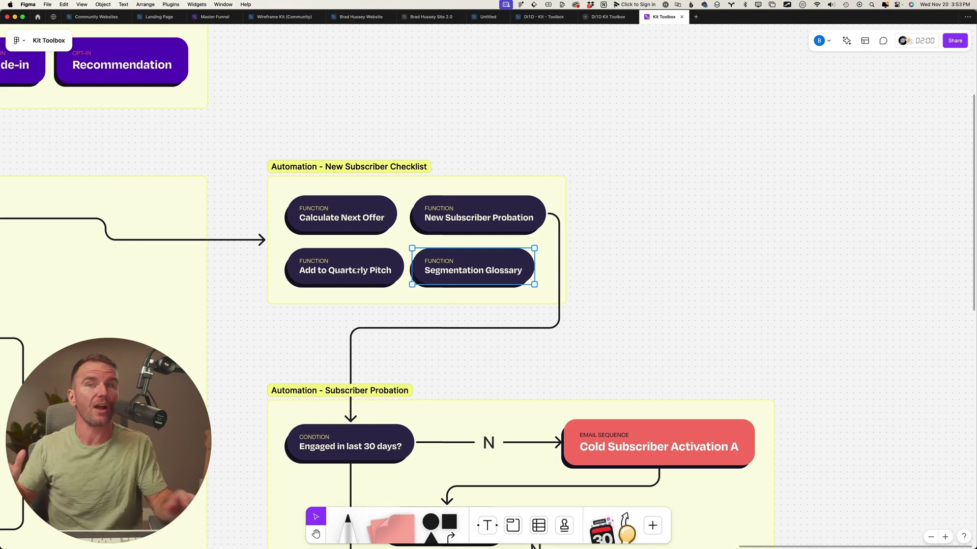
{"action": "scroll", "coordinate": [285, 275], "scroll_direction": "left", "scroll_amount": 3}
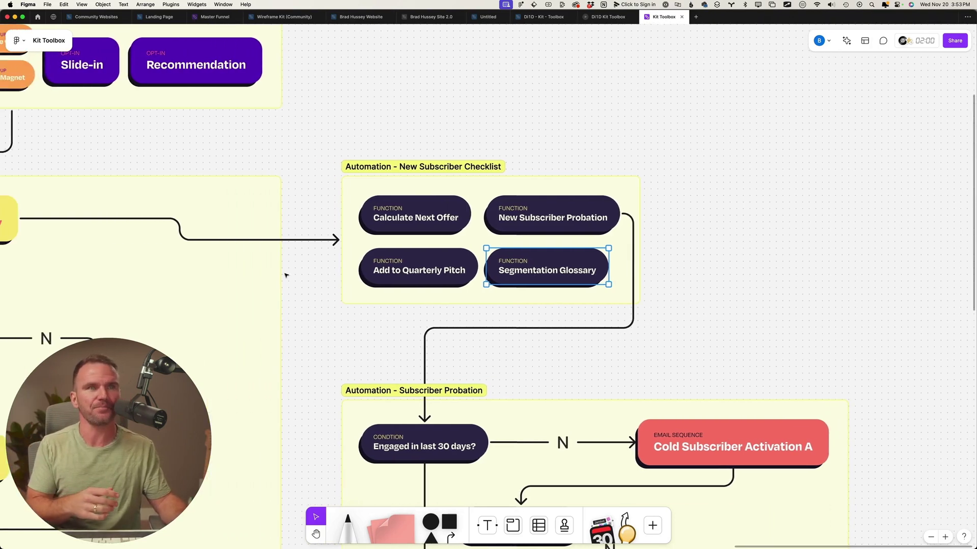
{"action": "left_click", "coordinate": [444, 273]}
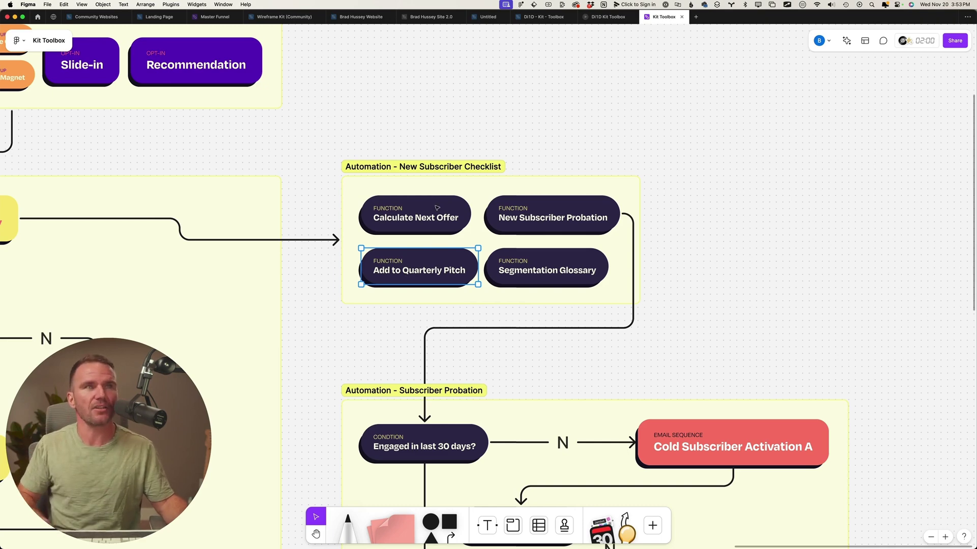
{"action": "scroll", "coordinate": [298, 208], "scroll_direction": "down", "scroll_amount": 3}
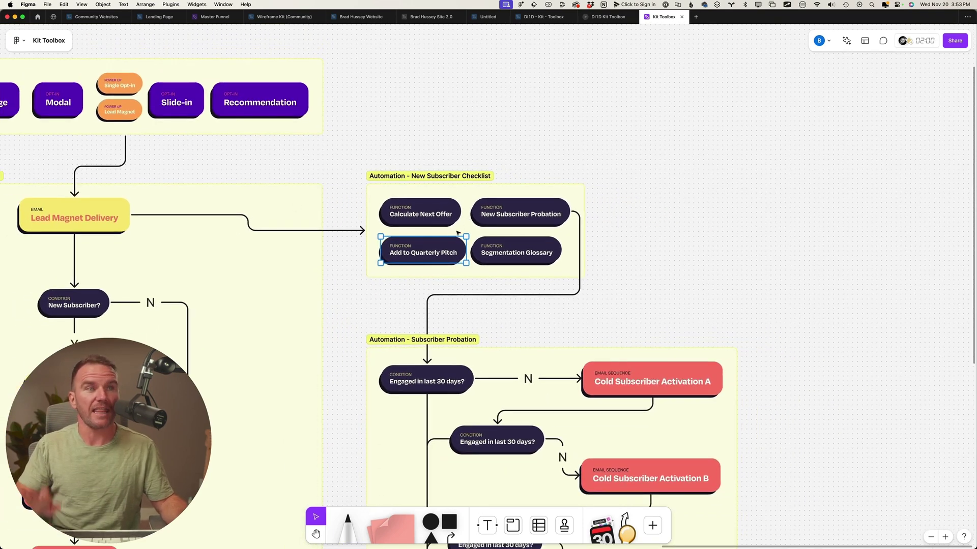
{"action": "scroll", "coordinate": [469, 222], "scroll_direction": "down", "scroll_amount": 5}
{"action": "scroll", "coordinate": [462, 234], "scroll_direction": "up", "scroll_amount": 1}
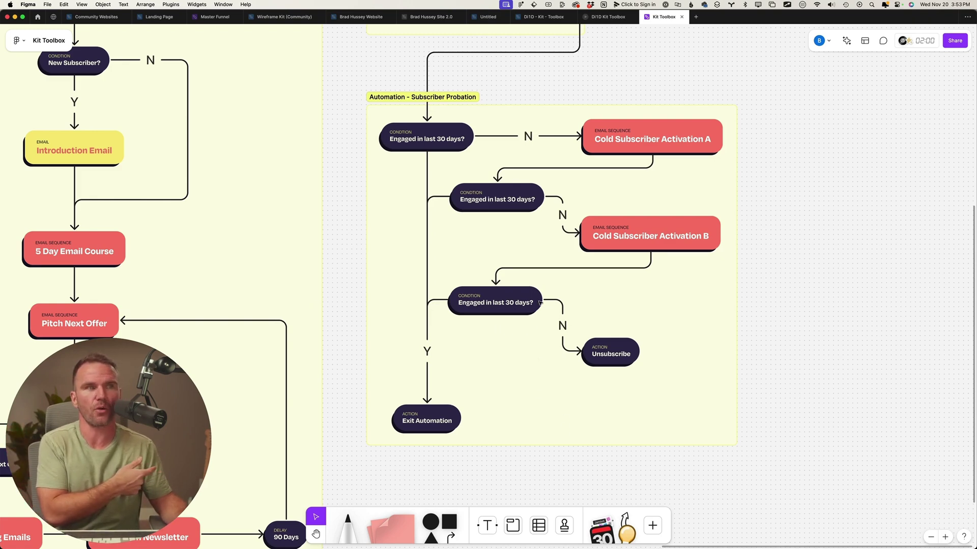
Pan back to the Flywheel frame and move down past the New Subscriber? check.
{"action": "scroll", "coordinate": [513, 323], "scroll_direction": "up", "scroll_amount": 5}
{"action": "scroll", "coordinate": [283, 257], "scroll_direction": "left", "scroll_amount": 6}
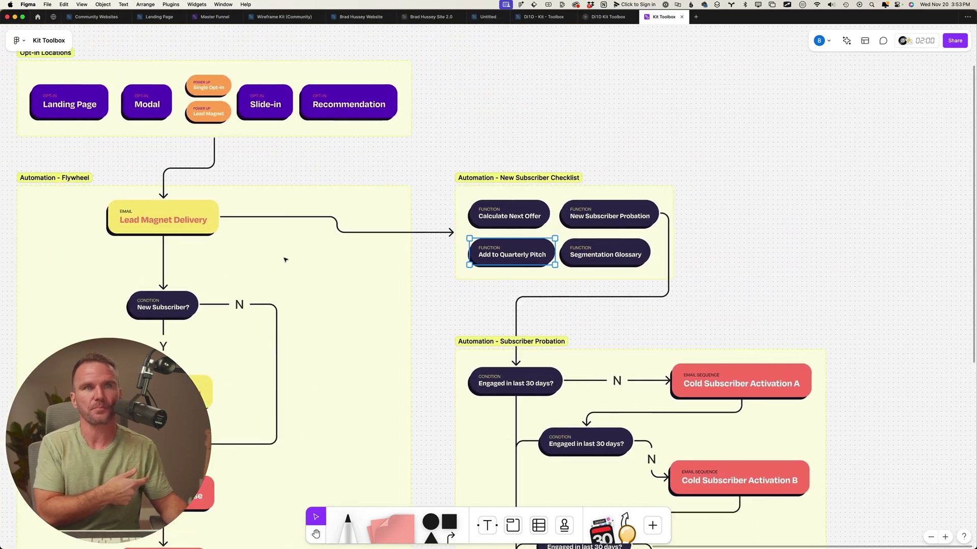
{"action": "scroll", "coordinate": [354, 263], "scroll_direction": "down", "scroll_amount": 2}
{"action": "scroll", "coordinate": [353, 264], "scroll_direction": "up", "scroll_amount": 5}
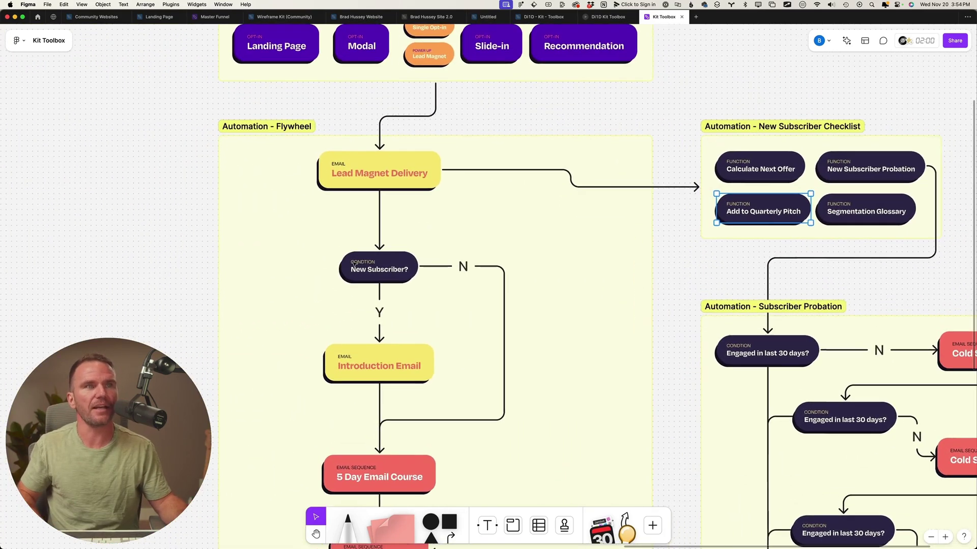
{"action": "scroll", "coordinate": [354, 263], "scroll_direction": "up", "scroll_amount": 2}
{"action": "scroll", "coordinate": [350, 264], "scroll_direction": "left", "scroll_amount": 4}
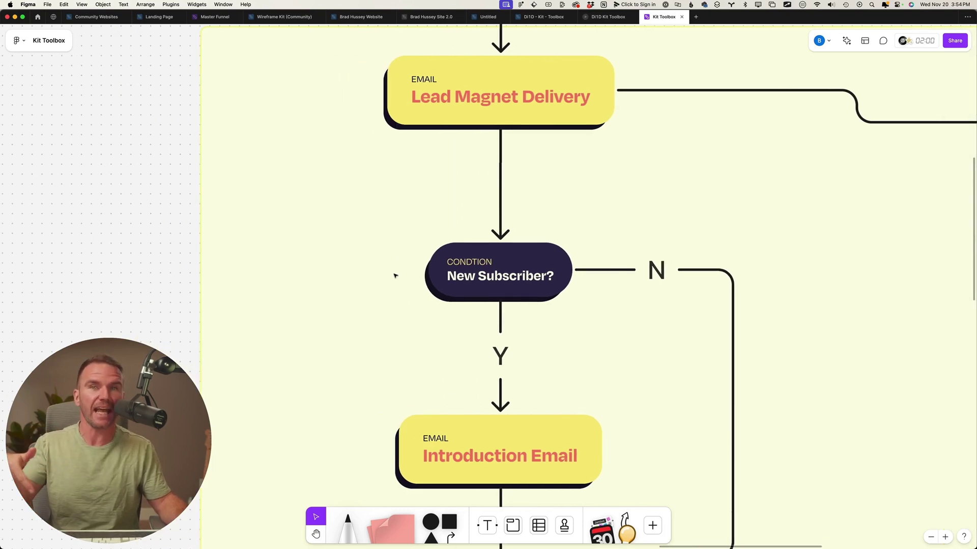
{"action": "scroll", "coordinate": [395, 275], "scroll_direction": "down", "scroll_amount": 3}
{"action": "scroll", "coordinate": [532, 374], "scroll_direction": "down", "scroll_amount": 2}
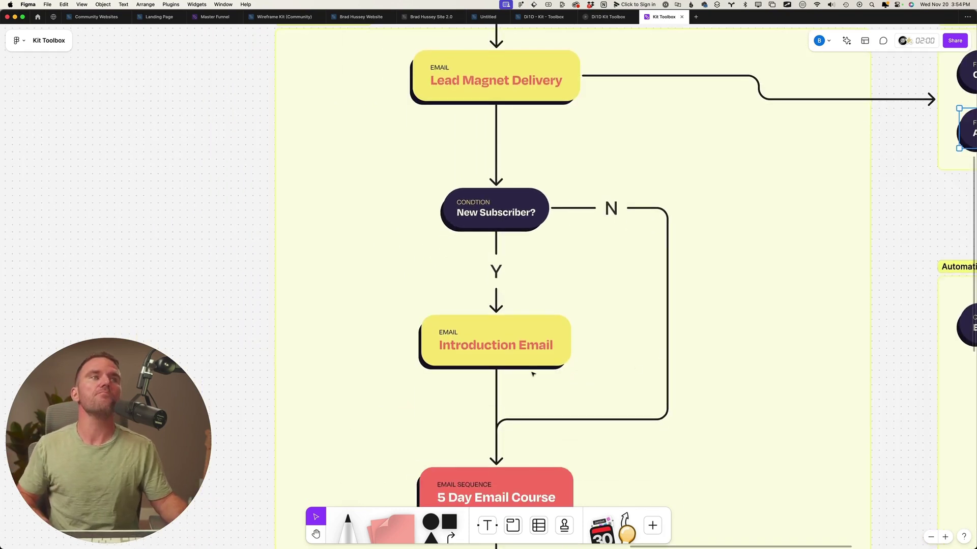
{"action": "scroll", "coordinate": [532, 374], "scroll_direction": "down", "scroll_amount": 2}
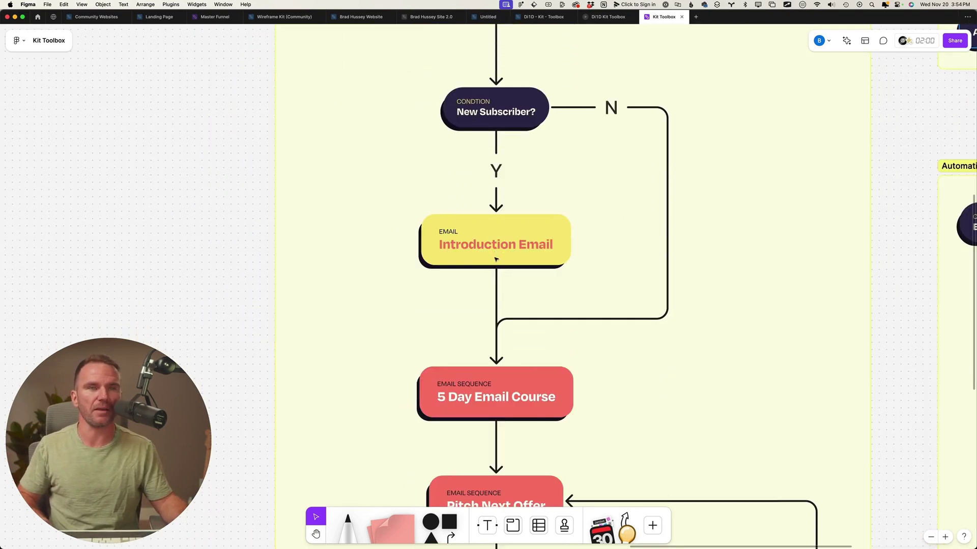
{"action": "scroll", "coordinate": [497, 257], "scroll_direction": "down", "scroll_amount": 3}
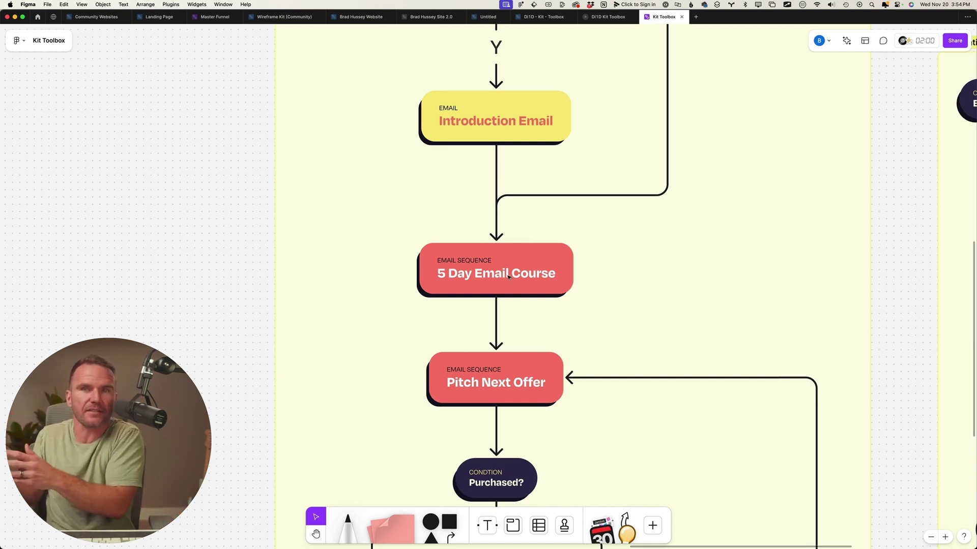
Select the 5 Day Email Course and Pitch Next Offer sequences.
{"action": "left_click", "coordinate": [509, 276]}
{"action": "scroll", "coordinate": [509, 277], "scroll_direction": "down", "scroll_amount": 4}
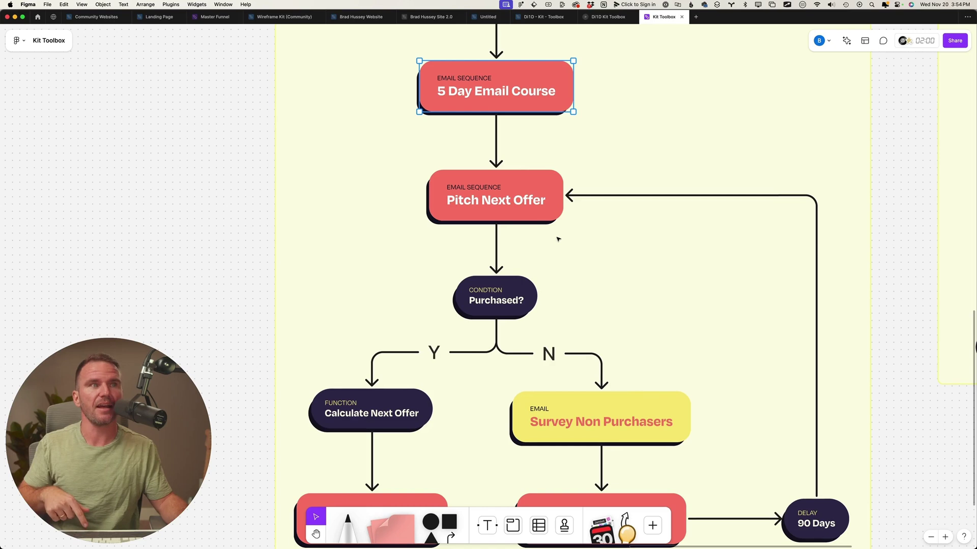
{"action": "left_click", "coordinate": [504, 214]}
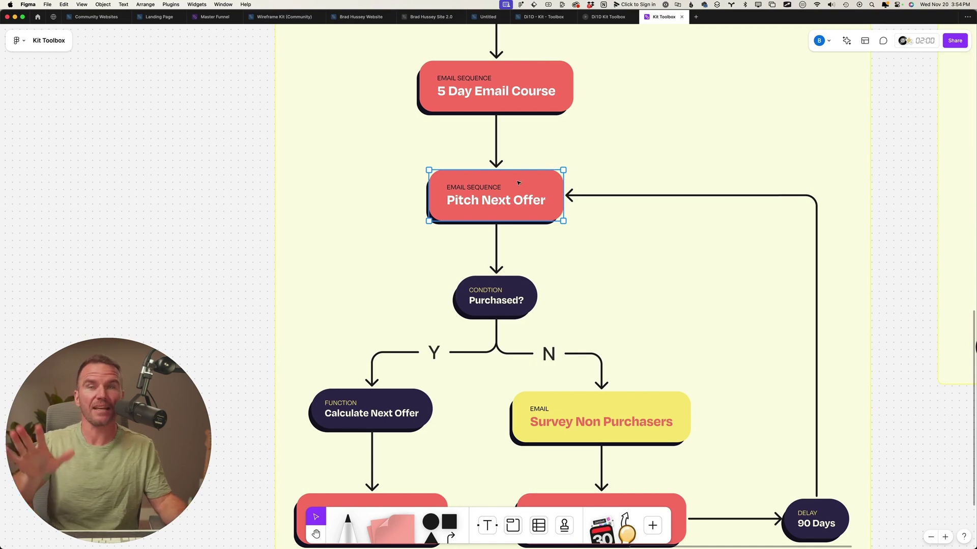
Inspect the Purchased? condition and the Calculate Next Offer function nodes.
{"action": "scroll", "coordinate": [521, 179], "scroll_direction": "down", "scroll_amount": 2}
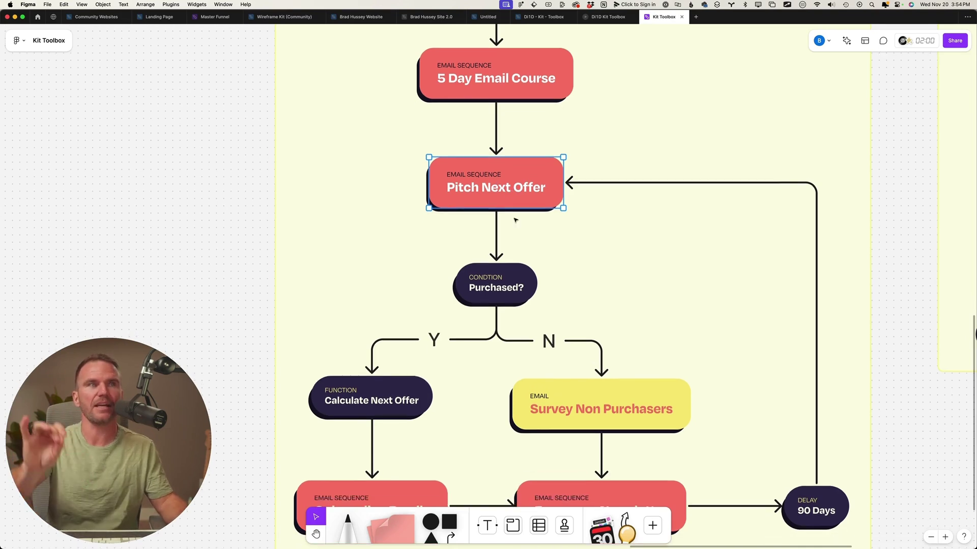
{"action": "left_click", "coordinate": [503, 279]}
{"action": "scroll", "coordinate": [502, 279], "scroll_direction": "down", "scroll_amount": 3}
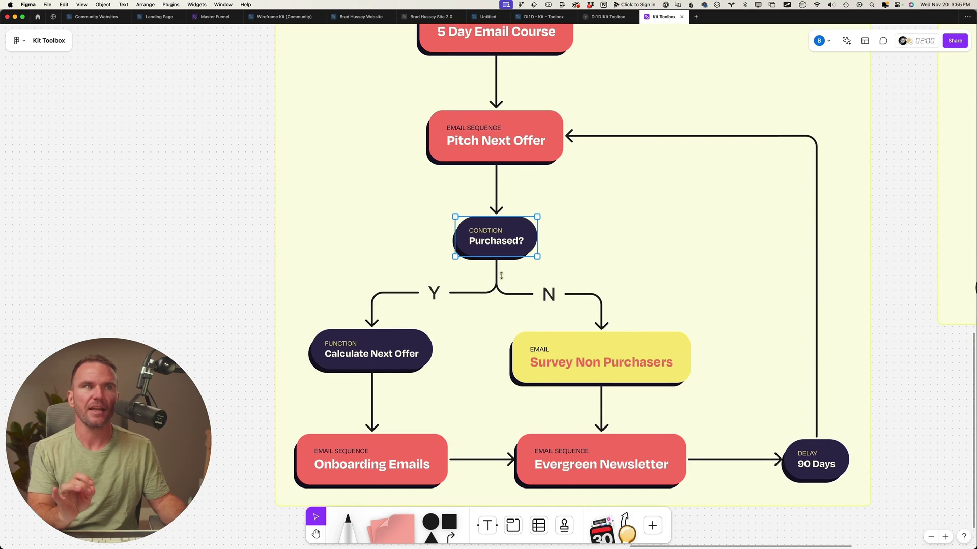
{"action": "left_click", "coordinate": [401, 347]}
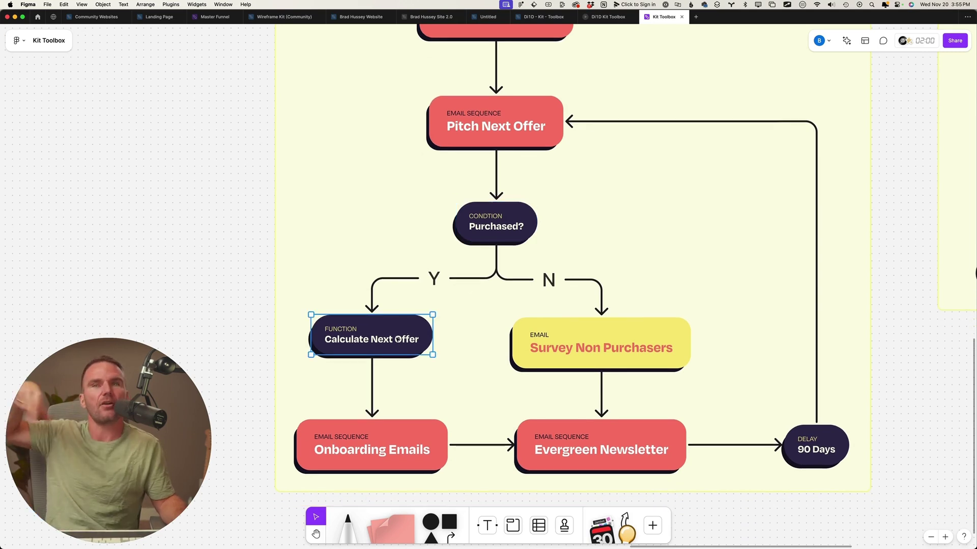
{"action": "scroll", "coordinate": [396, 339], "scroll_direction": "down", "scroll_amount": 1}
{"action": "scroll", "coordinate": [395, 338], "scroll_direction": "down", "scroll_amount": 2}
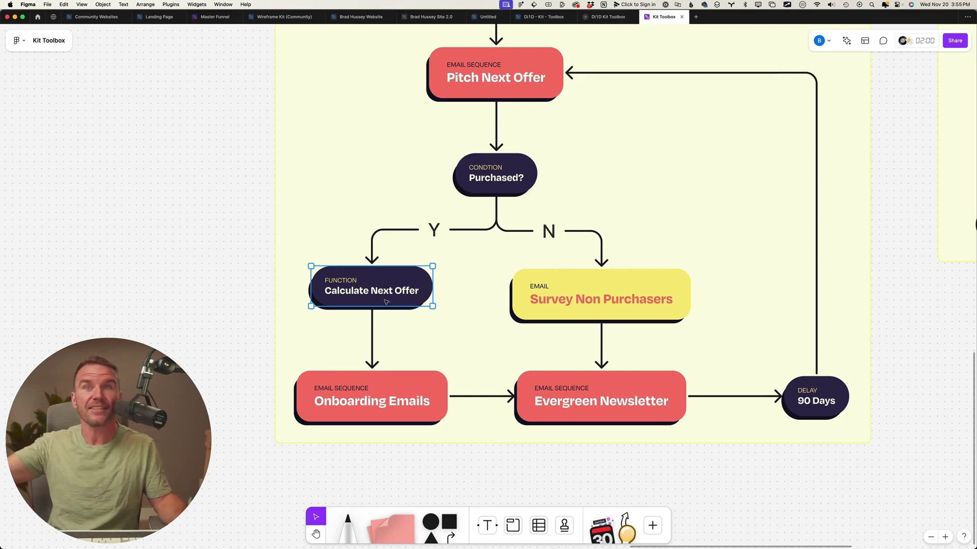
{"action": "scroll", "coordinate": [386, 302], "scroll_direction": "down", "scroll_amount": 1}
{"action": "scroll", "coordinate": [398, 271], "scroll_direction": "down", "scroll_amount": 1}
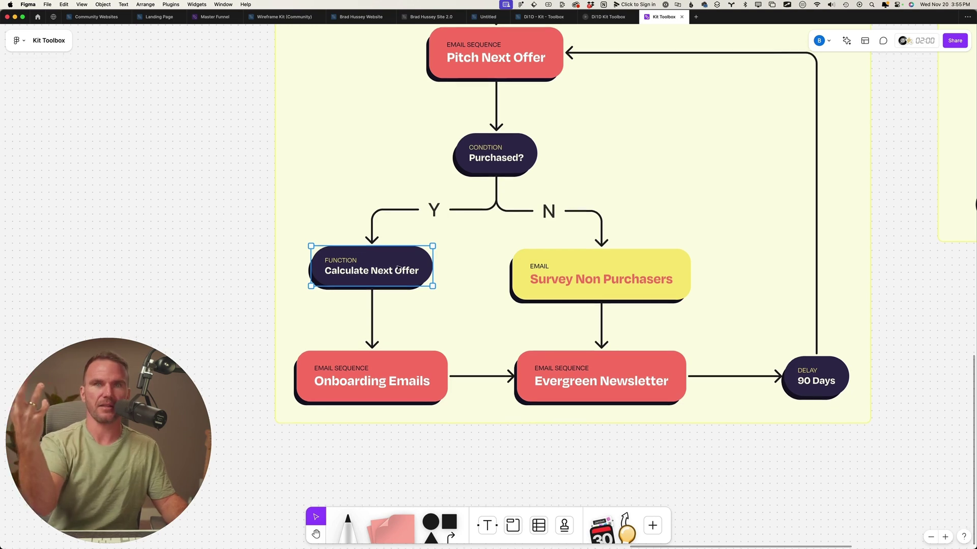
{"action": "scroll", "coordinate": [398, 269], "scroll_direction": "down", "scroll_amount": 1}
Inspect the Onboarding Emails, Evergreen Newsletter and Survey Non Purchasers nodes.
{"action": "left_click", "coordinate": [398, 378]}
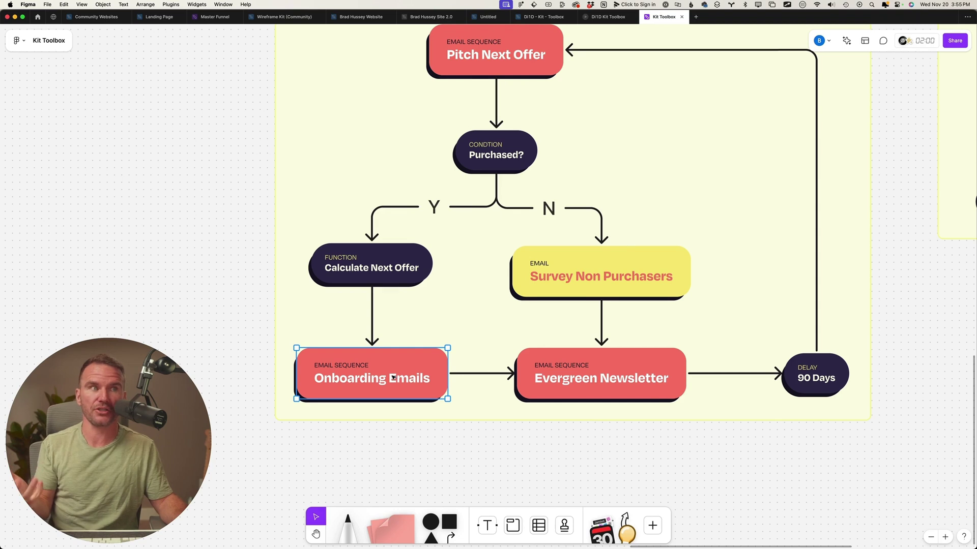
{"action": "scroll", "coordinate": [393, 378], "scroll_direction": "right", "scroll_amount": 5}
{"action": "left_click", "coordinate": [413, 382]}
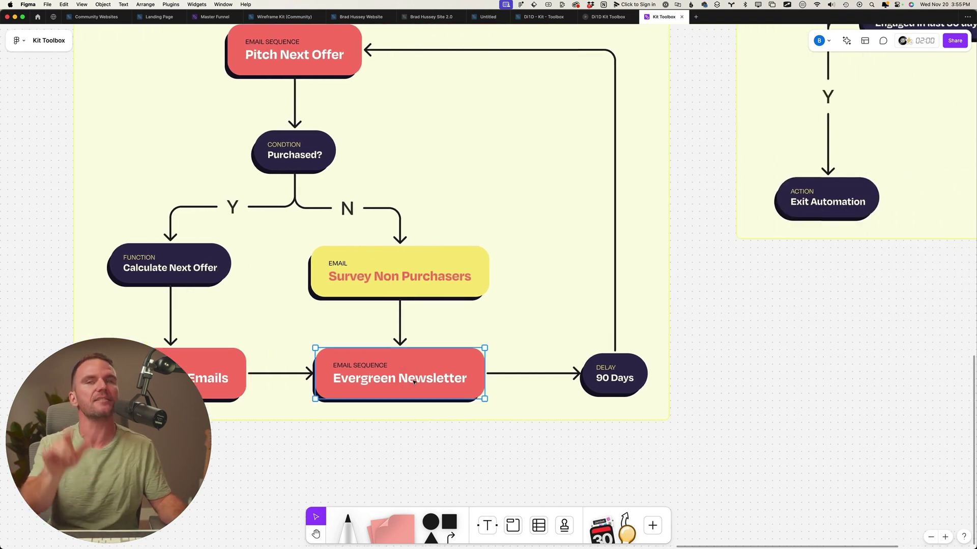
{"action": "scroll", "coordinate": [356, 279], "scroll_direction": "up", "scroll_amount": 1}
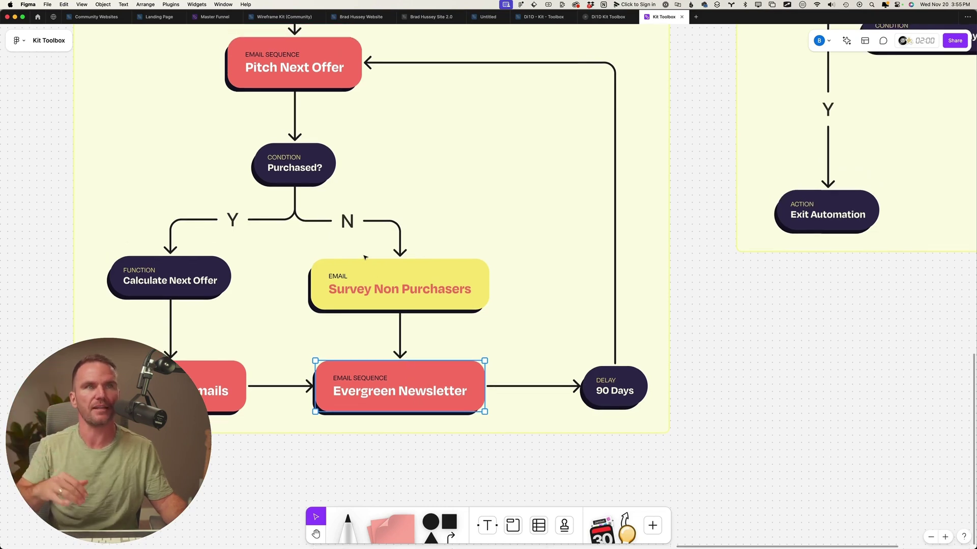
{"action": "left_click", "coordinate": [308, 181]}
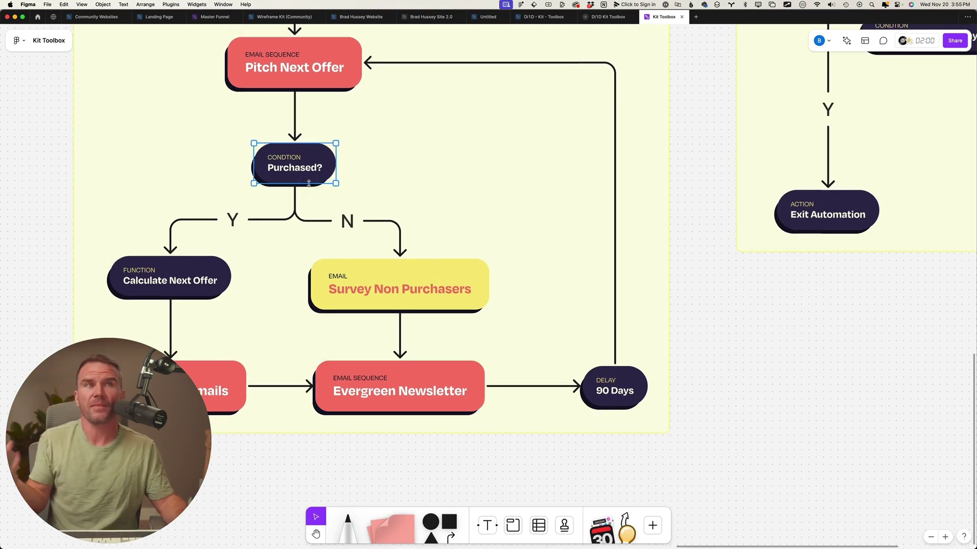
{"action": "left_click", "coordinate": [394, 301]}
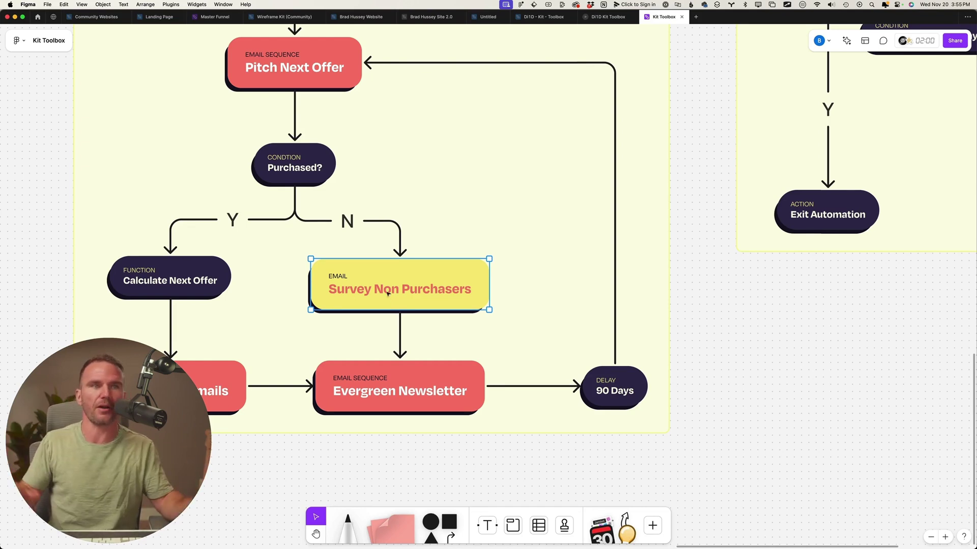
{"action": "left_click", "coordinate": [426, 402]}
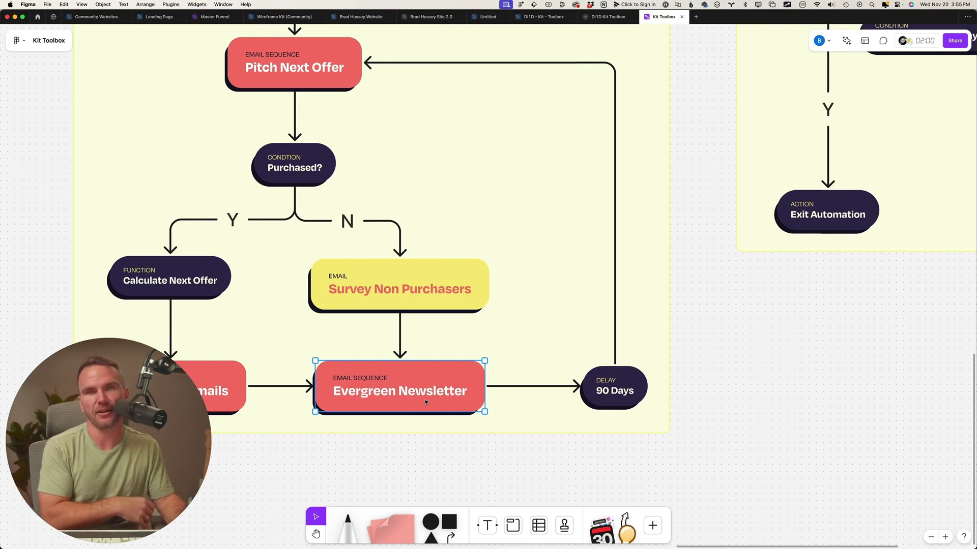
Reselect Pitch Next Offer and zoom out across the flywheel map.
{"action": "scroll", "coordinate": [427, 402], "scroll_direction": "right", "scroll_amount": 5}
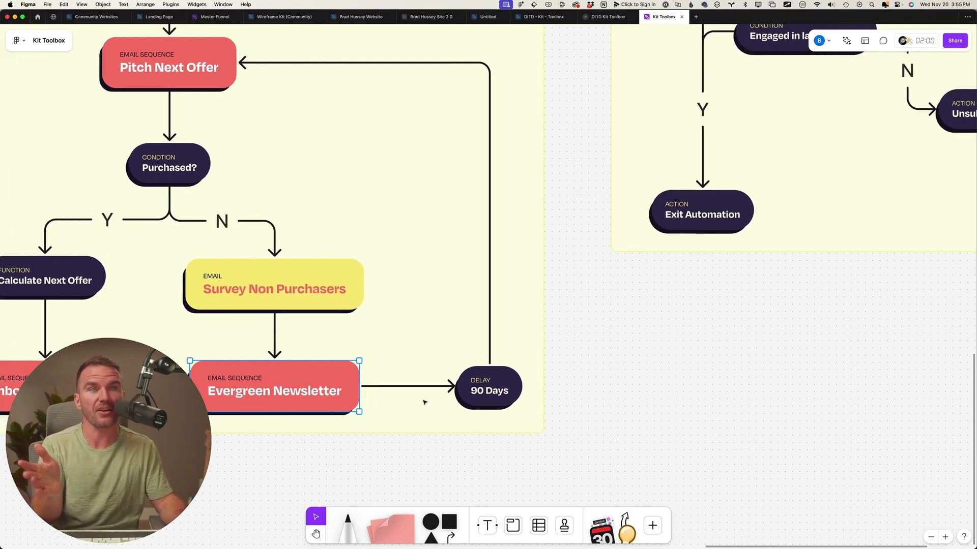
{"action": "scroll", "coordinate": [467, 398], "scroll_direction": "up", "scroll_amount": 6}
{"action": "scroll", "coordinate": [161, 237], "scroll_direction": "left", "scroll_amount": 5}
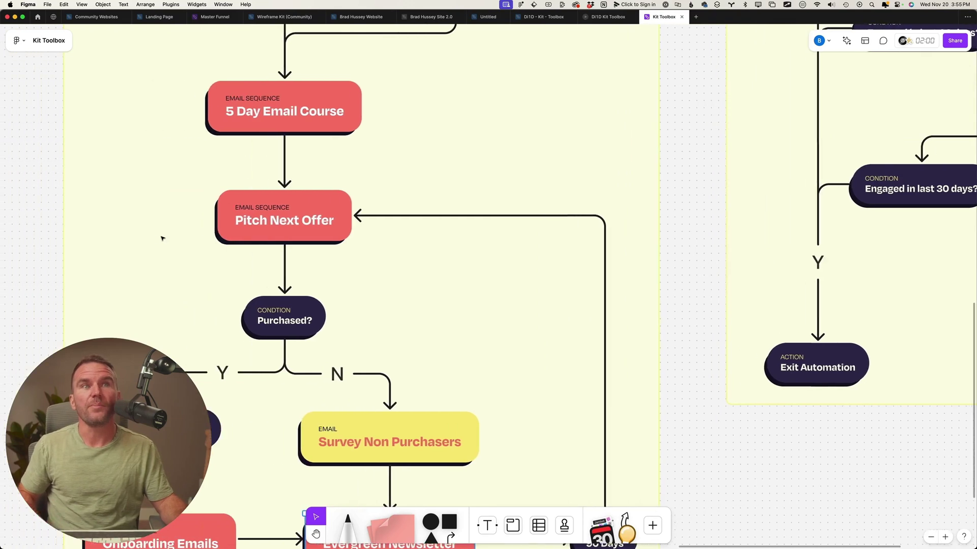
{"action": "left_click", "coordinate": [244, 226]}
{"action": "scroll", "coordinate": [270, 238], "scroll_direction": "left", "scroll_amount": 6}
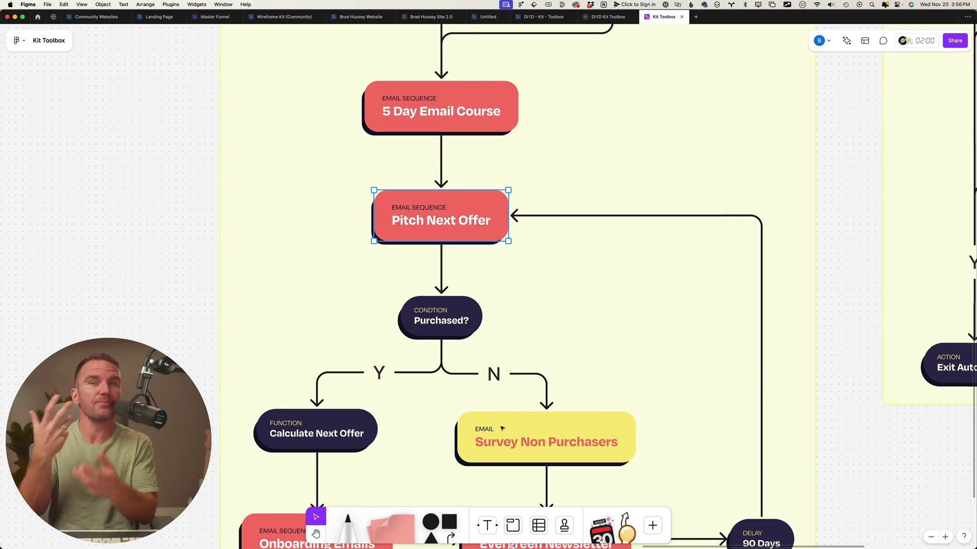
{"action": "scroll", "coordinate": [517, 426], "scroll_direction": "down", "scroll_amount": 3}
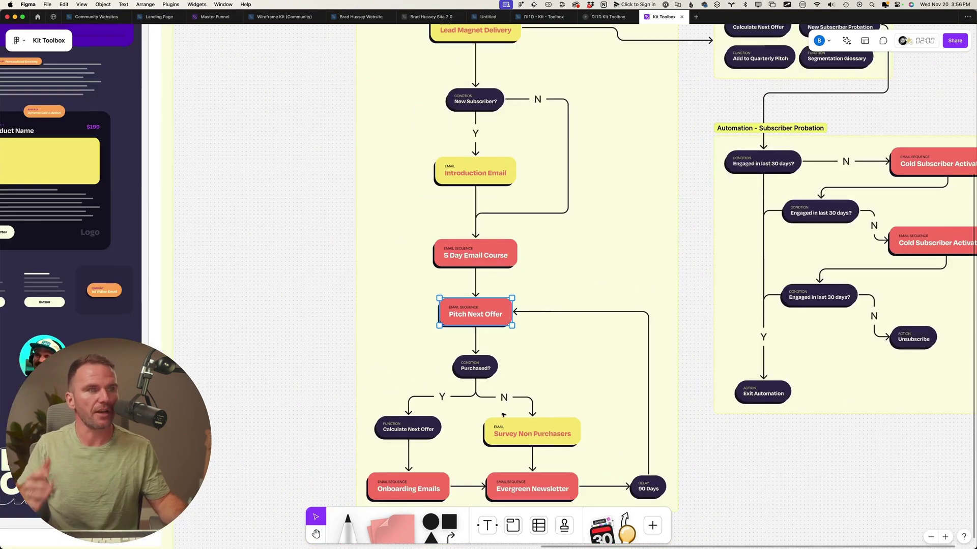
{"action": "scroll", "coordinate": [510, 411], "scroll_direction": "down", "scroll_amount": 2}
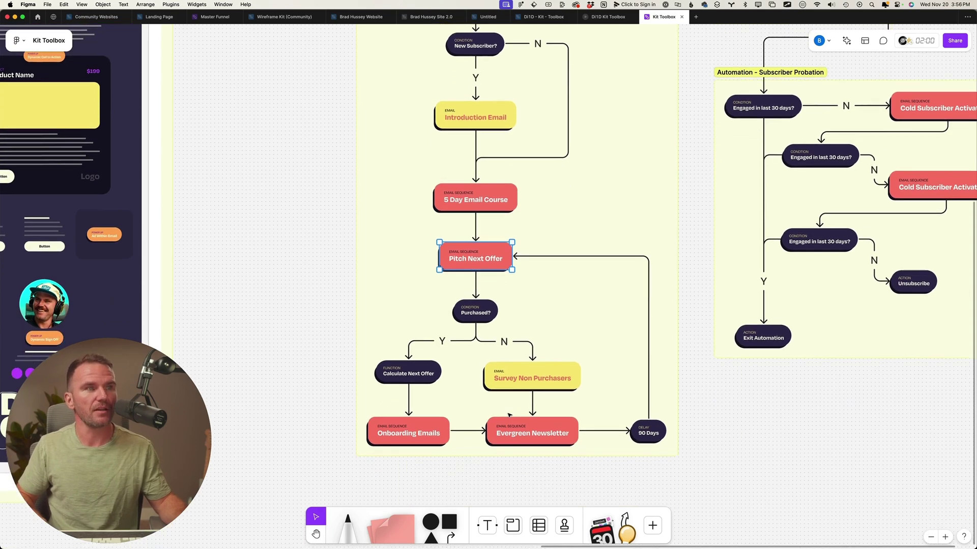
{"action": "scroll", "coordinate": [511, 413], "scroll_direction": "up", "scroll_amount": 3}
{"action": "scroll", "coordinate": [510, 414], "scroll_direction": "down", "scroll_amount": 3}
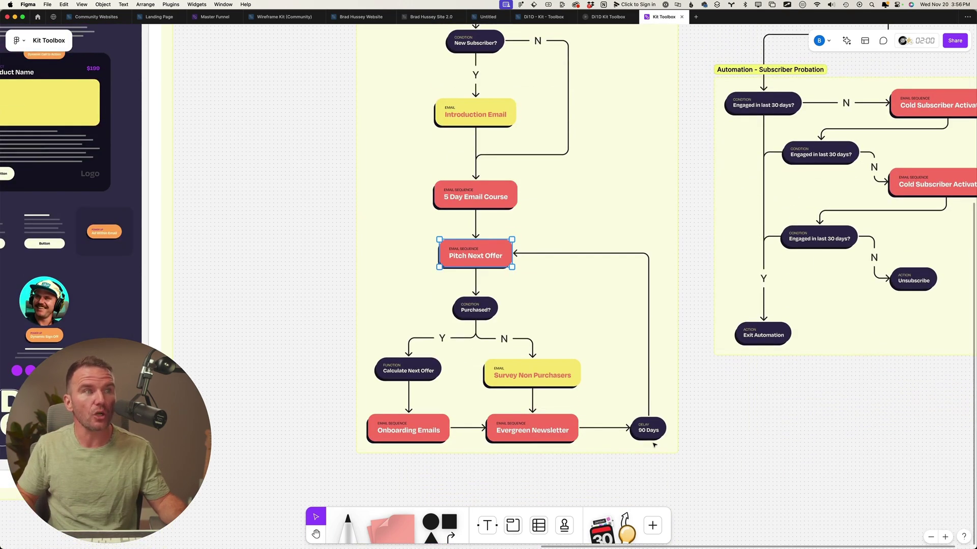
{"action": "scroll", "coordinate": [642, 432], "scroll_direction": "up", "scroll_amount": 4}
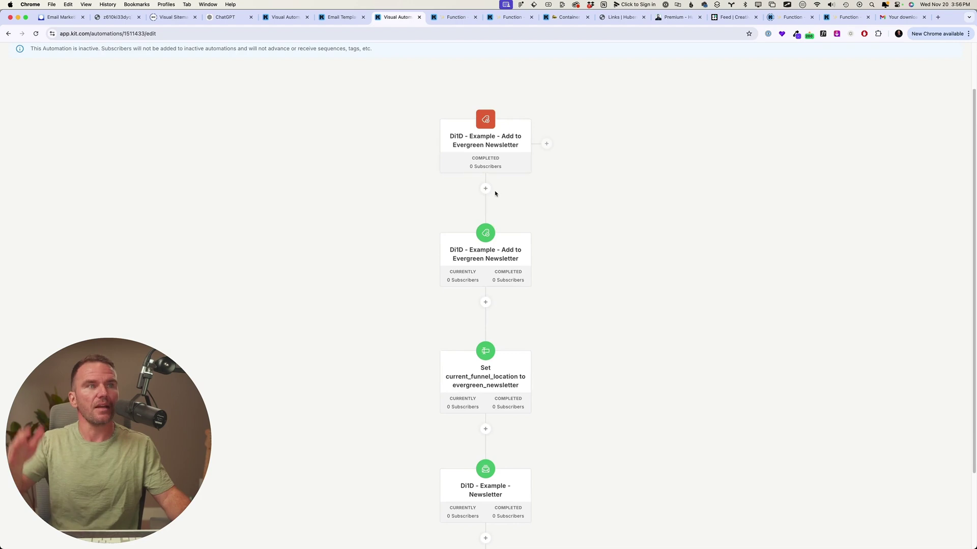
{"action": "scroll", "coordinate": [493, 289], "scroll_direction": "down", "scroll_amount": 3}
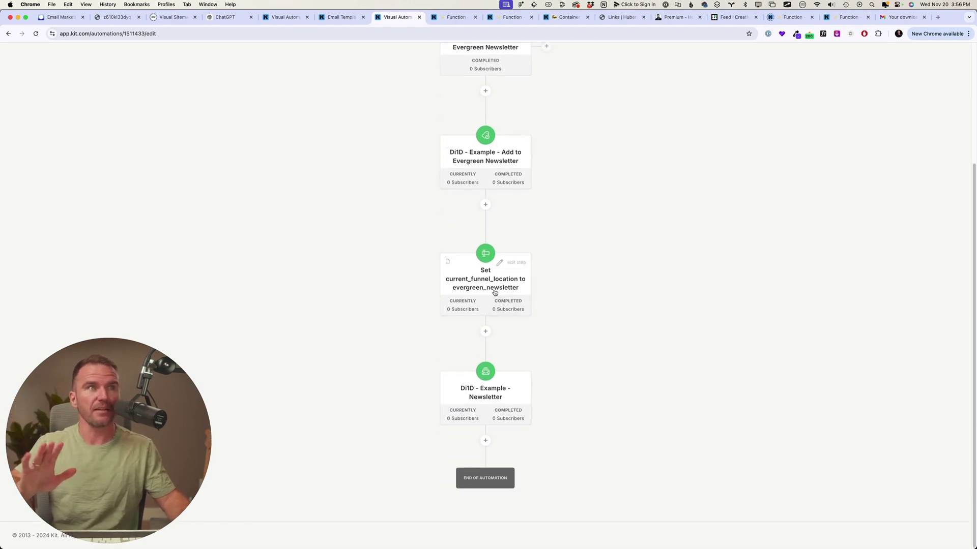
Open the Newsletter email step and view the How to Improve at Learning email.
{"action": "left_click", "coordinate": [475, 396]}
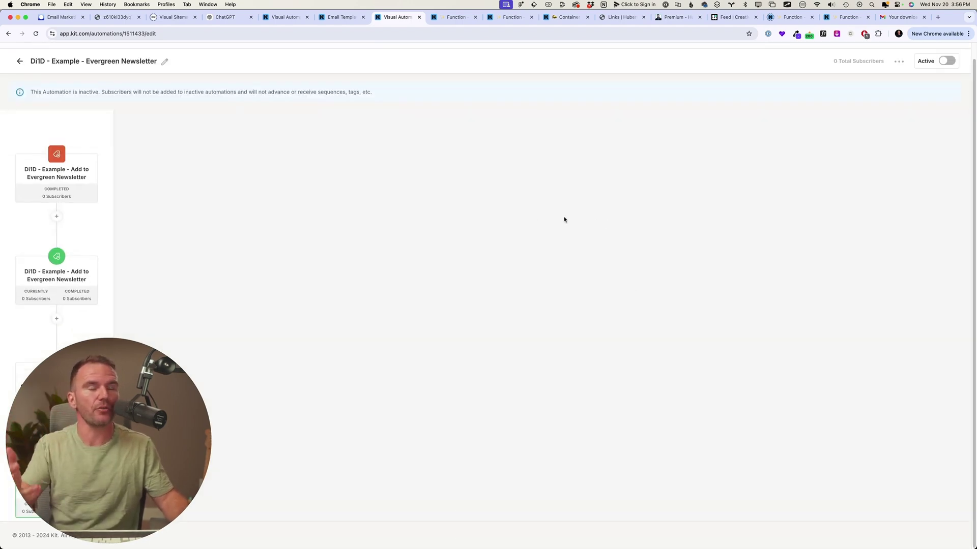
{"action": "scroll", "coordinate": [471, 304], "scroll_direction": "down", "scroll_amount": 5}
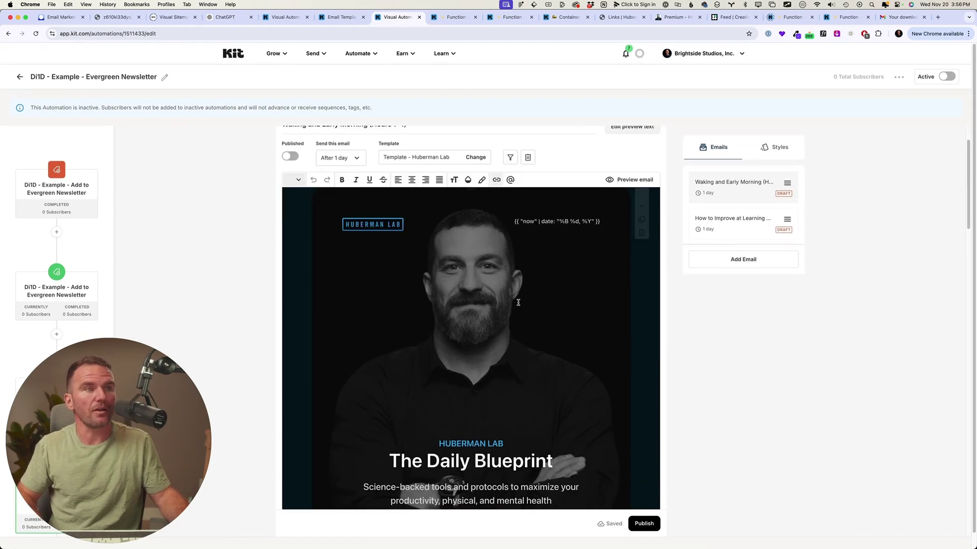
{"action": "scroll", "coordinate": [516, 304], "scroll_direction": "down", "scroll_amount": 10}
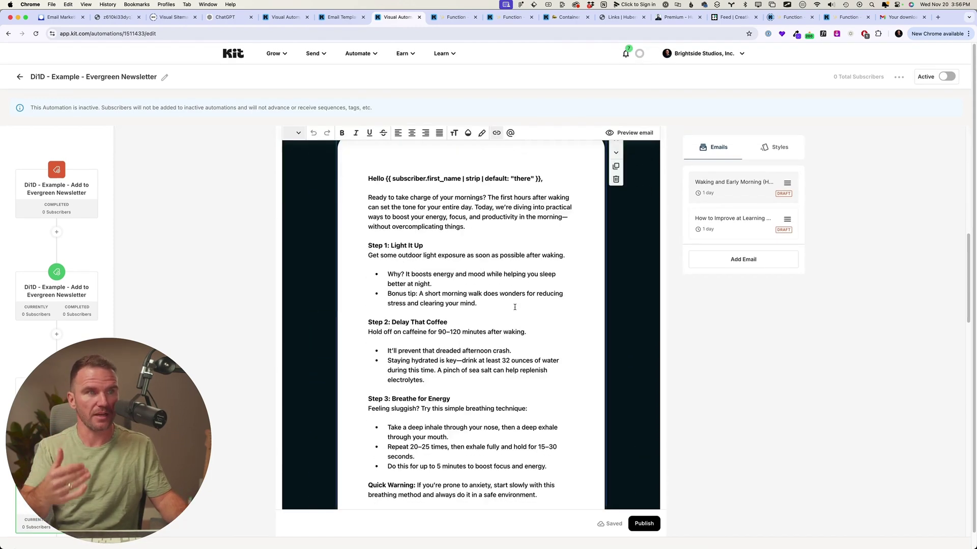
{"action": "scroll", "coordinate": [529, 341], "scroll_direction": "down", "scroll_amount": 4}
{"action": "scroll", "coordinate": [503, 412], "scroll_direction": "down", "scroll_amount": 2}
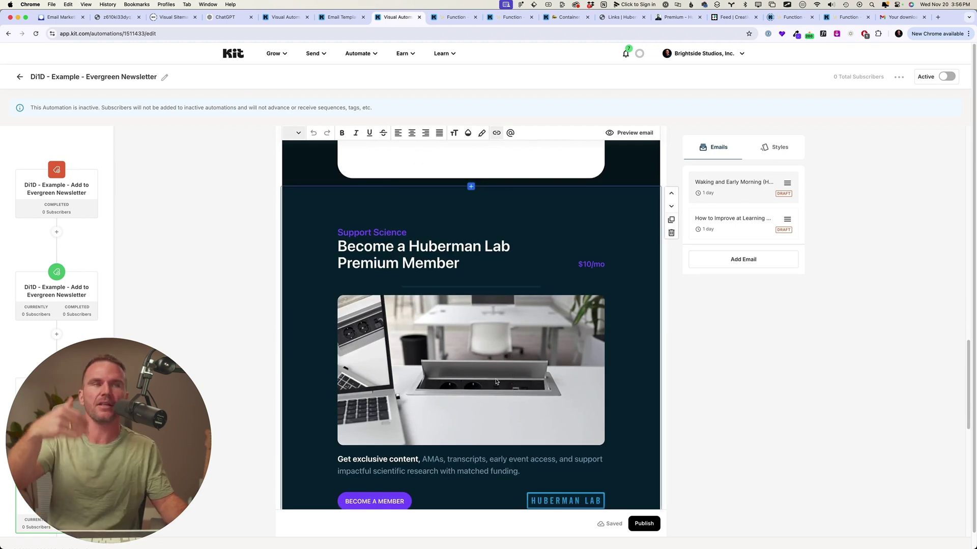
{"action": "left_click", "coordinate": [734, 231]}
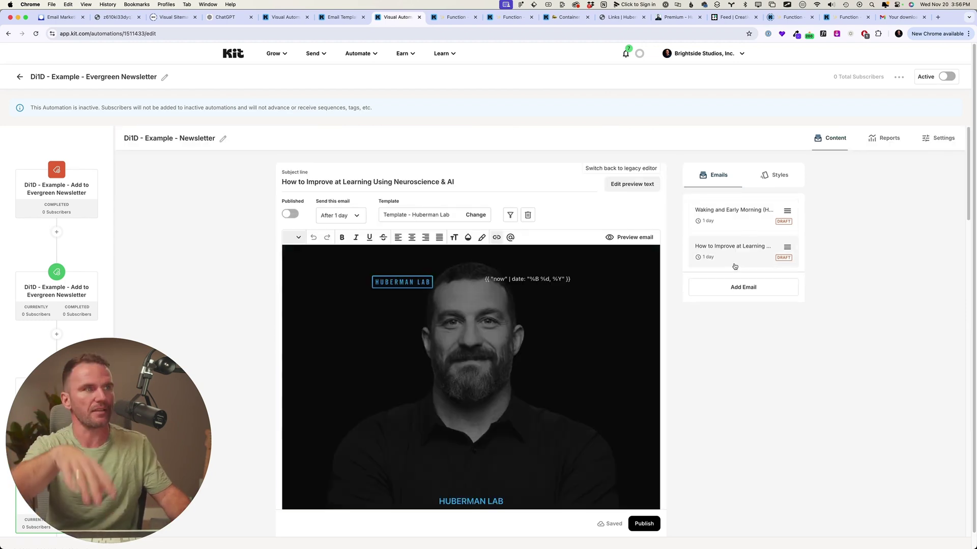
Add a new newsletter email and replace its content with Template - Huberman Lab.
{"action": "left_click", "coordinate": [739, 288]}
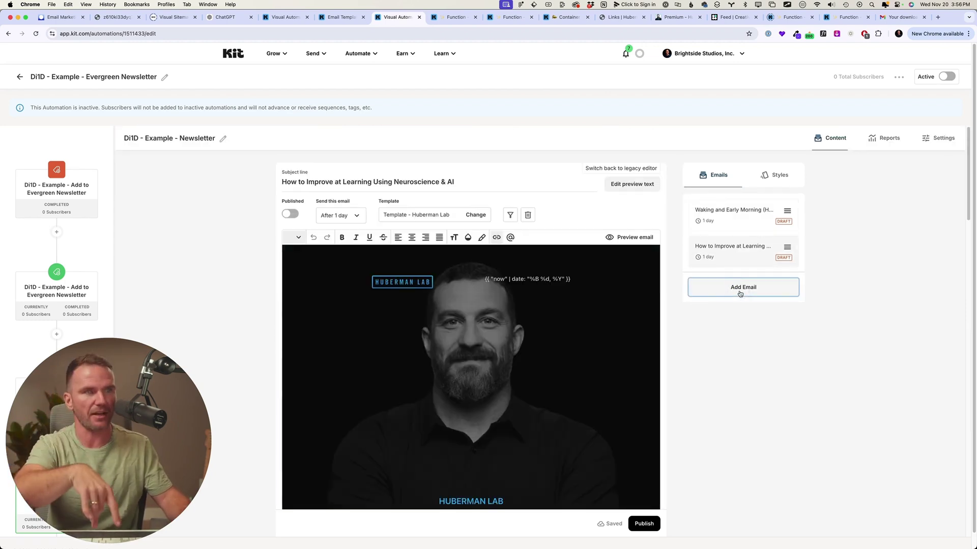
{"action": "left_click", "coordinate": [478, 215]}
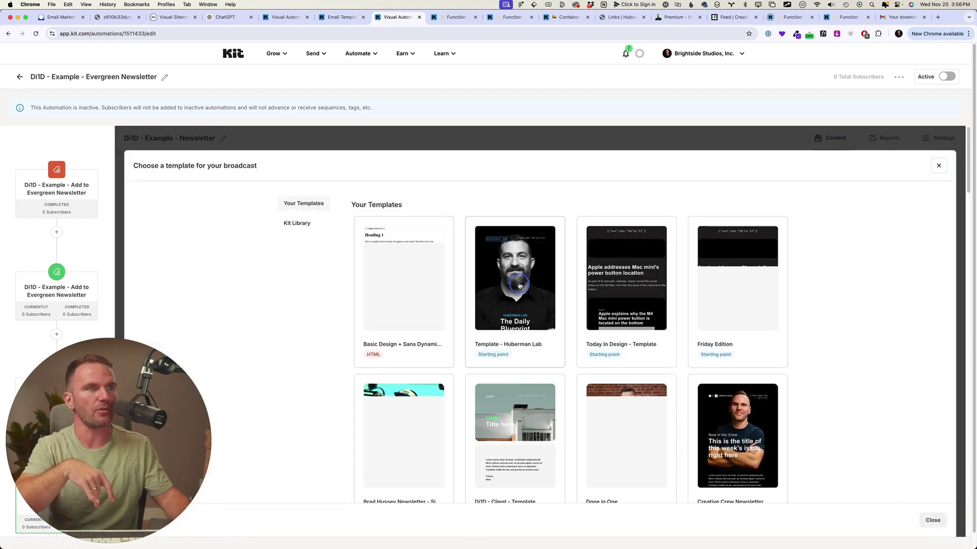
{"action": "left_click", "coordinate": [513, 305]}
{"action": "left_click", "coordinate": [517, 358]}
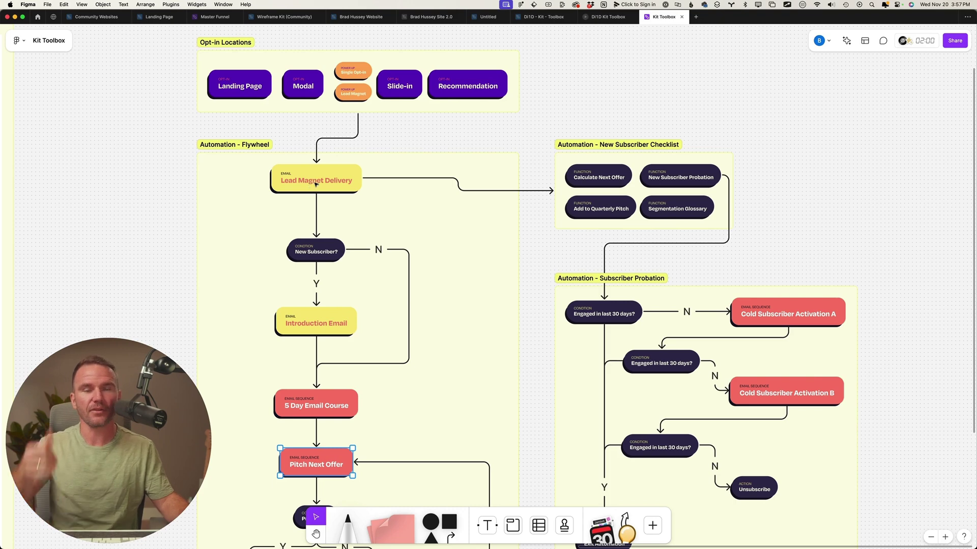
{"action": "scroll", "coordinate": [315, 185], "scroll_direction": "down", "scroll_amount": 5}
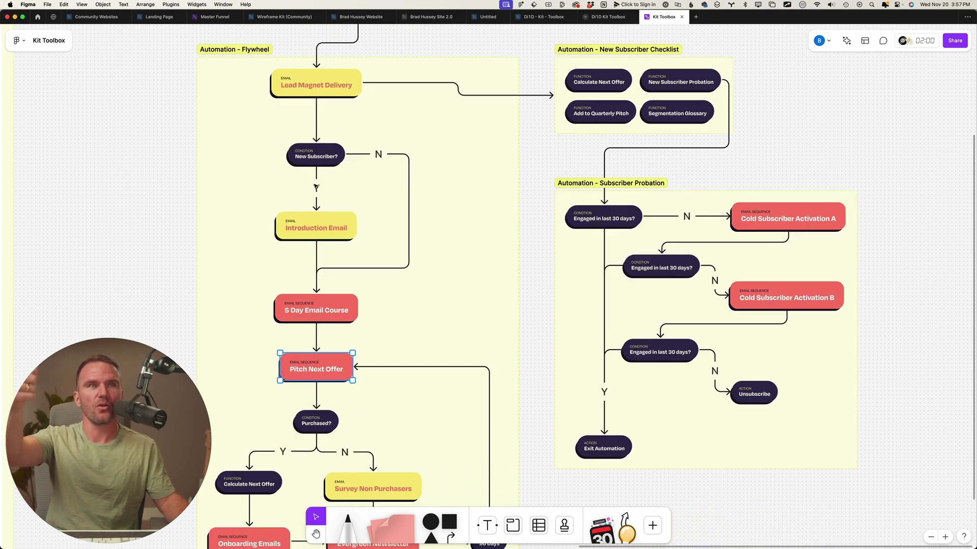
{"action": "scroll", "coordinate": [314, 209], "scroll_direction": "down", "scroll_amount": 4}
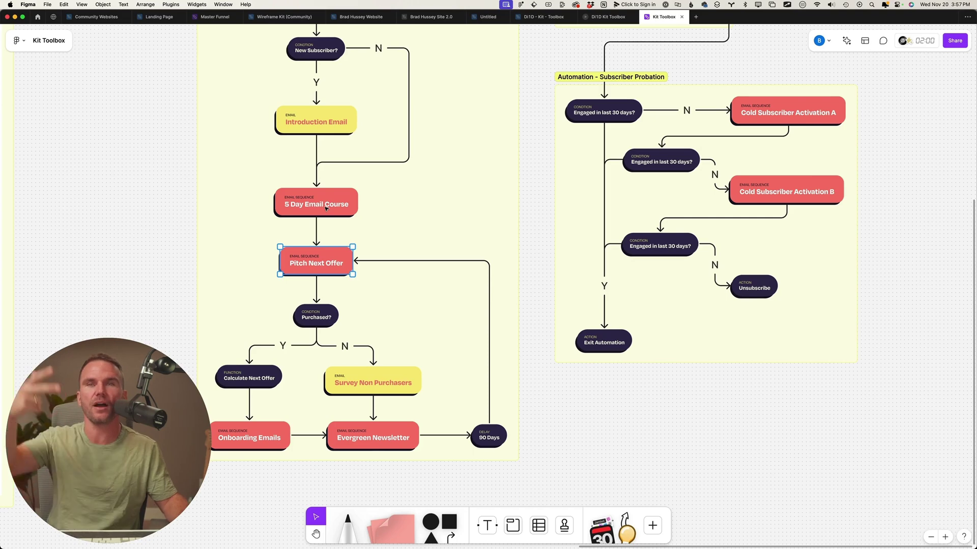
{"action": "scroll", "coordinate": [326, 208], "scroll_direction": "down", "scroll_amount": 6}
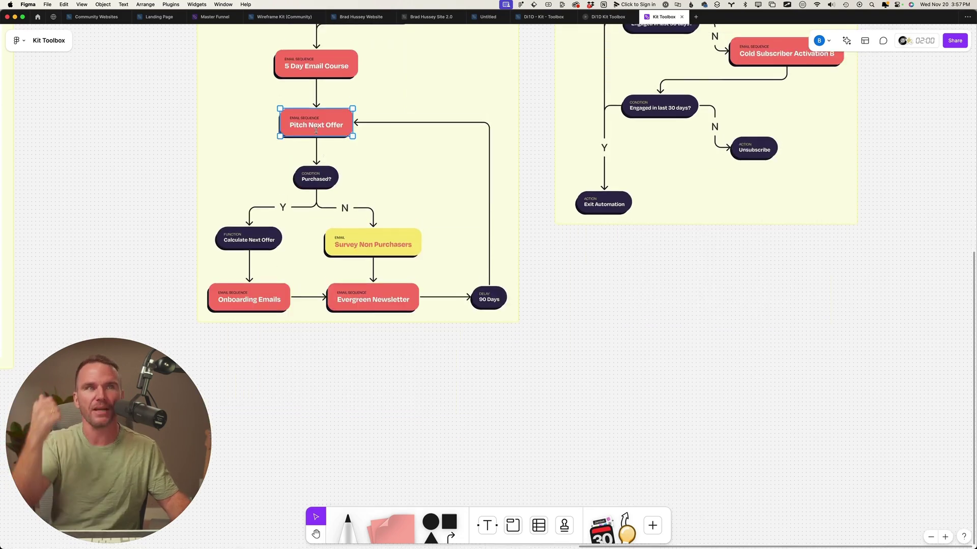
{"action": "scroll", "coordinate": [313, 184], "scroll_direction": "down", "scroll_amount": 1}
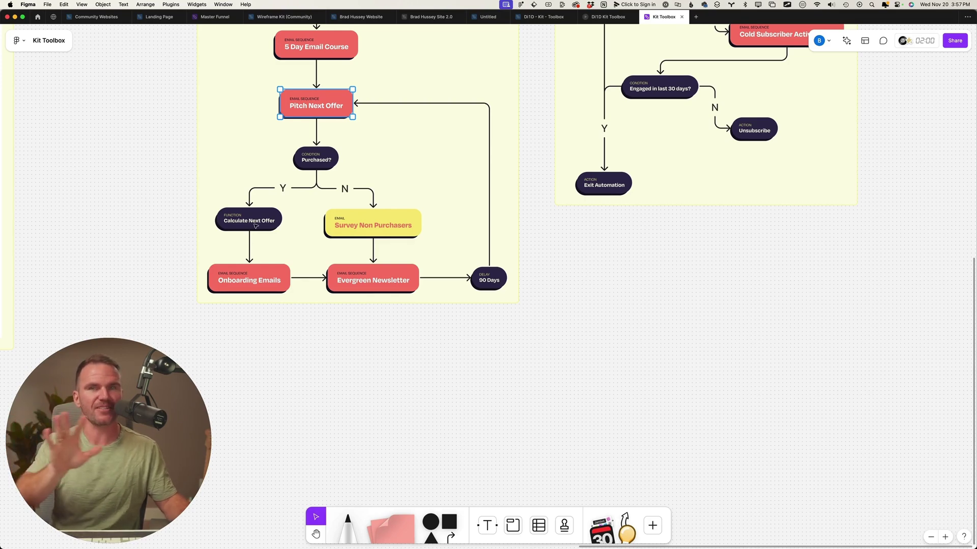
{"action": "left_click", "coordinate": [382, 278]}
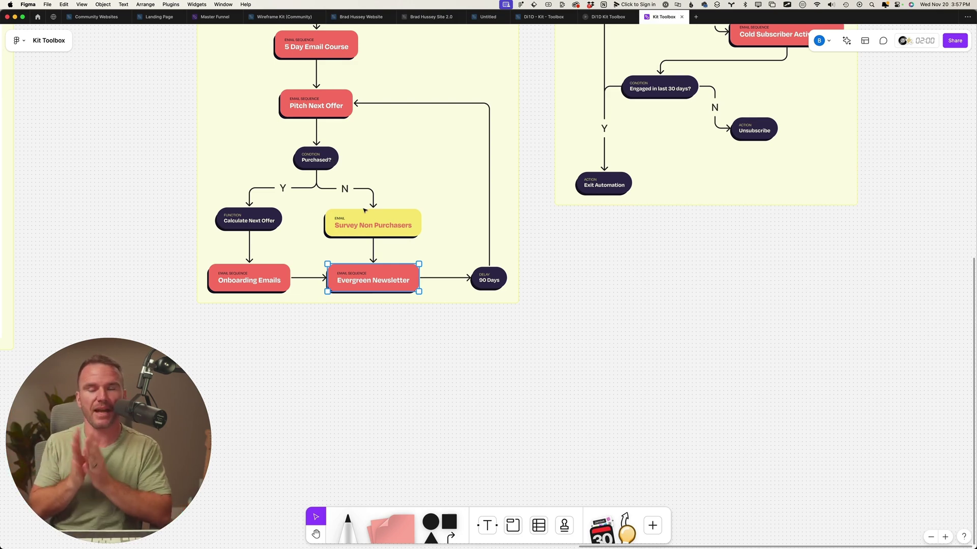
{"action": "key", "text": "super+Tab"}
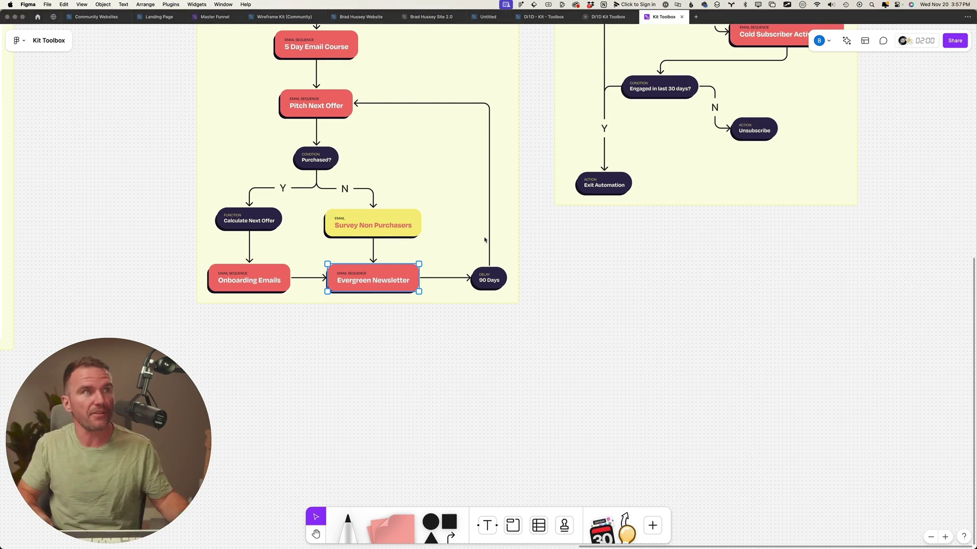
{"action": "scroll", "coordinate": [529, 320], "scroll_direction": "down", "scroll_amount": 3}
Scroll through the Huberman Lab newsletter email, then close it back to the automation canvas.
{"action": "scroll", "coordinate": [523, 318], "scroll_direction": "down", "scroll_amount": 5}
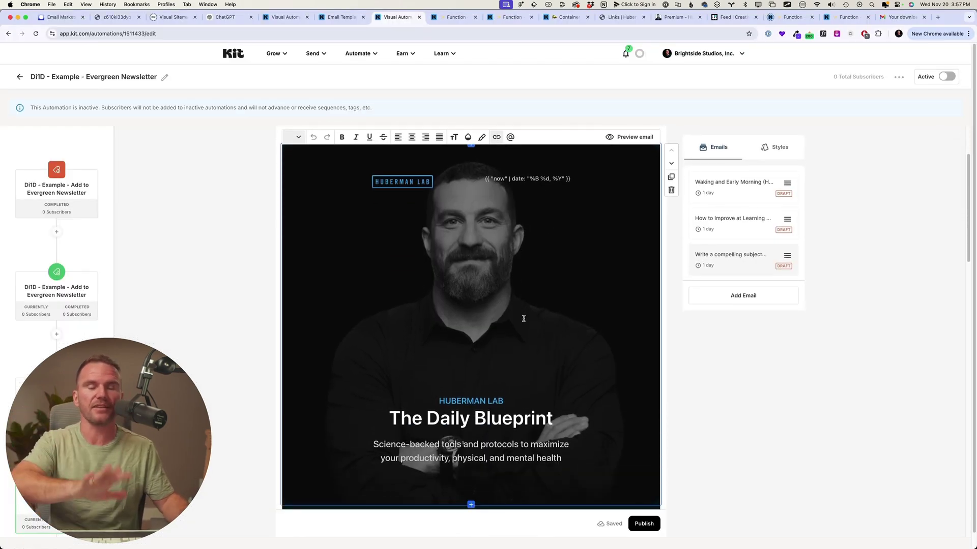
{"action": "scroll", "coordinate": [524, 315], "scroll_direction": "down", "scroll_amount": 15}
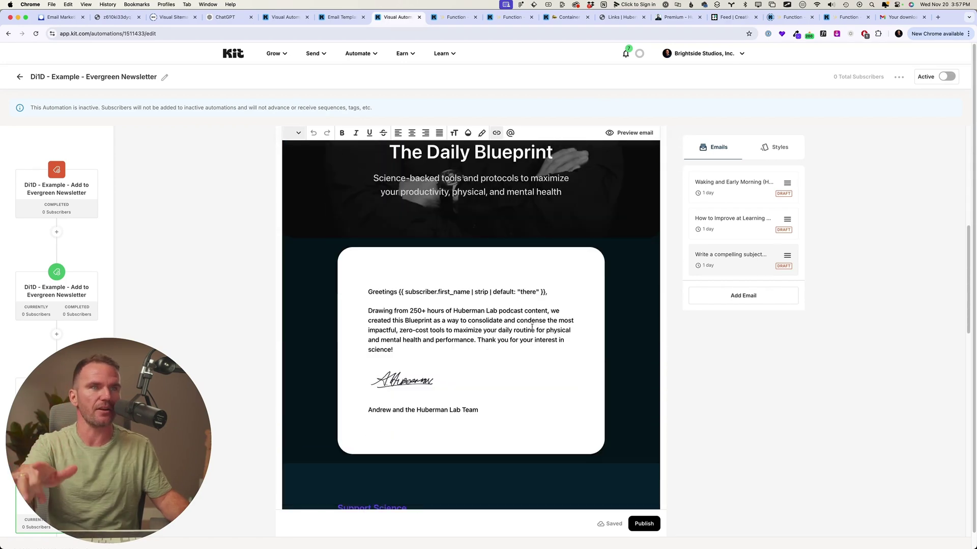
{"action": "scroll", "coordinate": [472, 358], "scroll_direction": "down", "scroll_amount": 3}
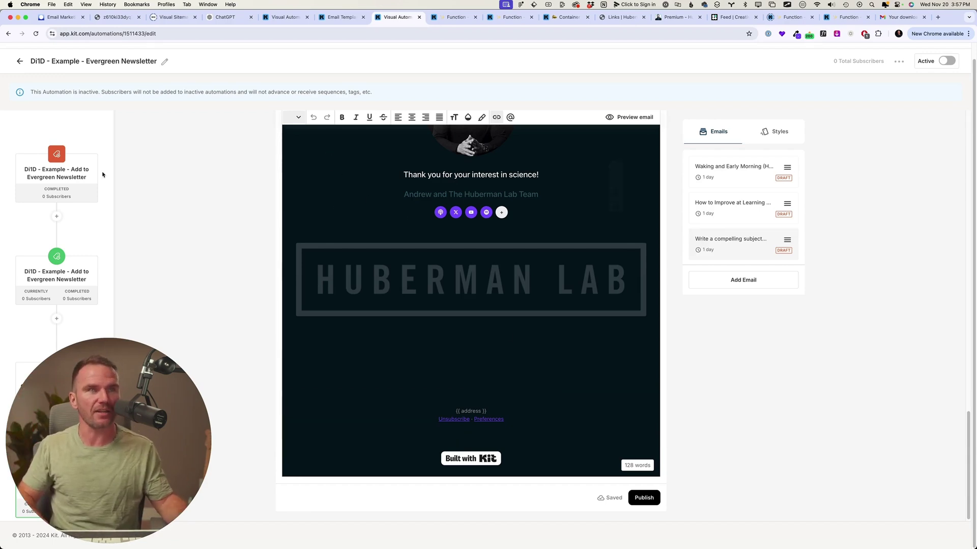
{"action": "key", "text": "Escape"}
{"action": "scroll", "coordinate": [552, 227], "scroll_direction": "up", "scroll_amount": 1}
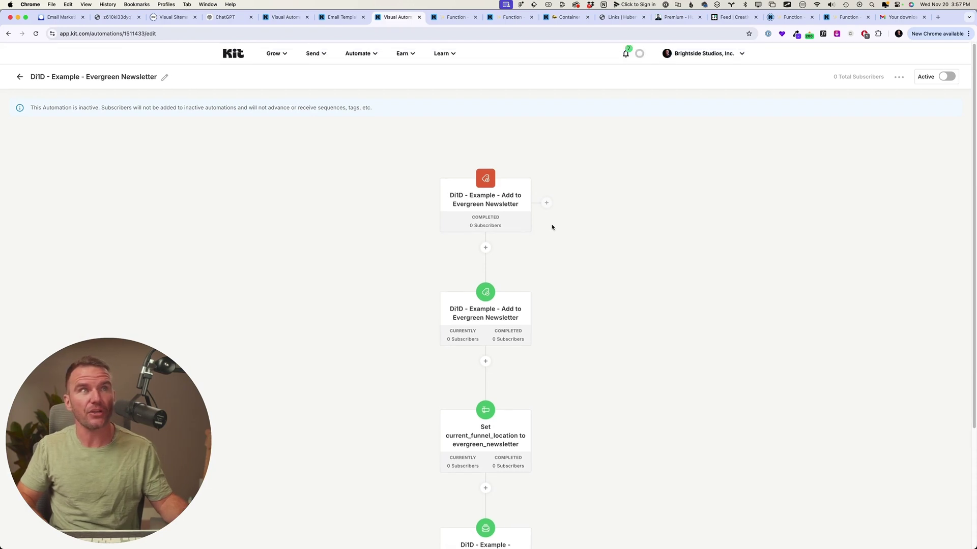
Review the Calculate Next Offer function automation flow.
{"action": "left_click", "coordinate": [456, 18]}
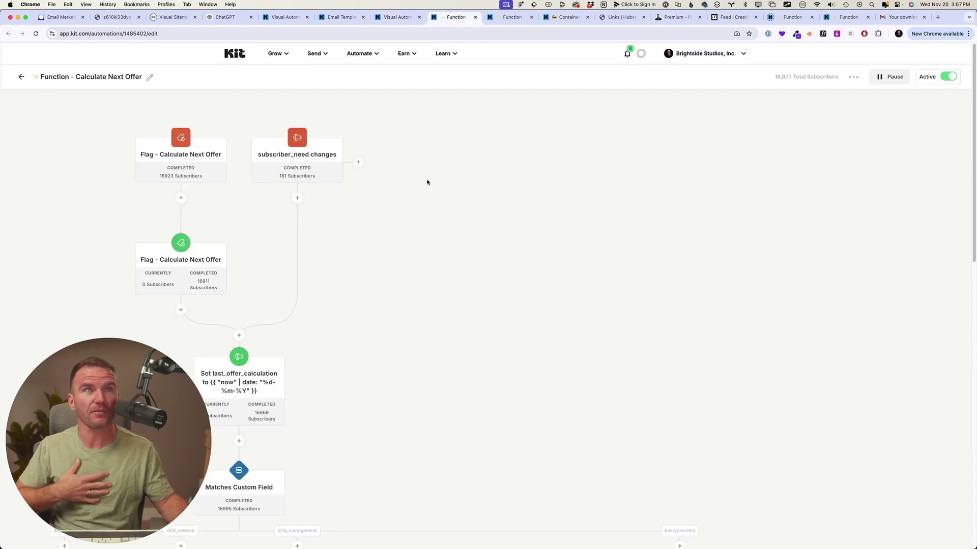
{"action": "scroll", "coordinate": [368, 199], "scroll_direction": "down", "scroll_amount": 10}
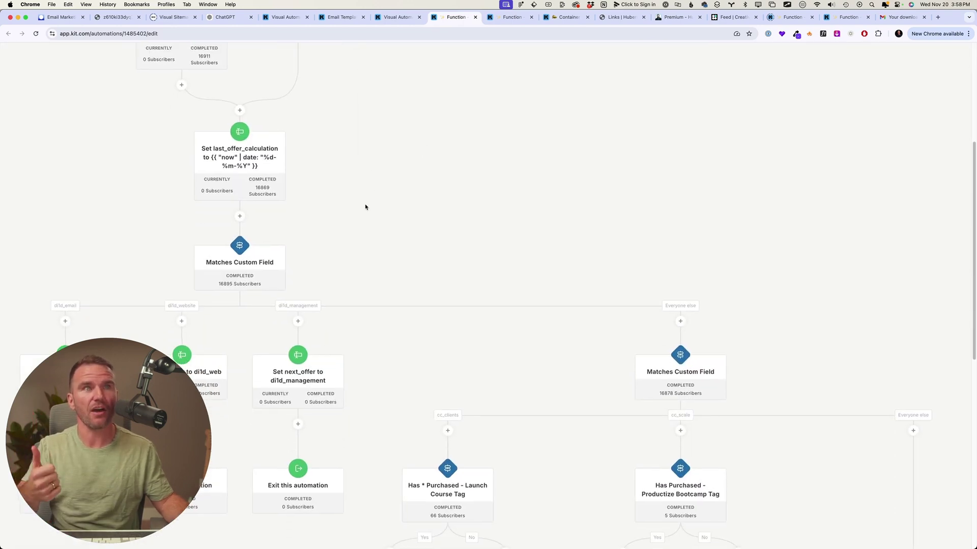
{"action": "scroll", "coordinate": [261, 289], "scroll_direction": "down", "scroll_amount": 4}
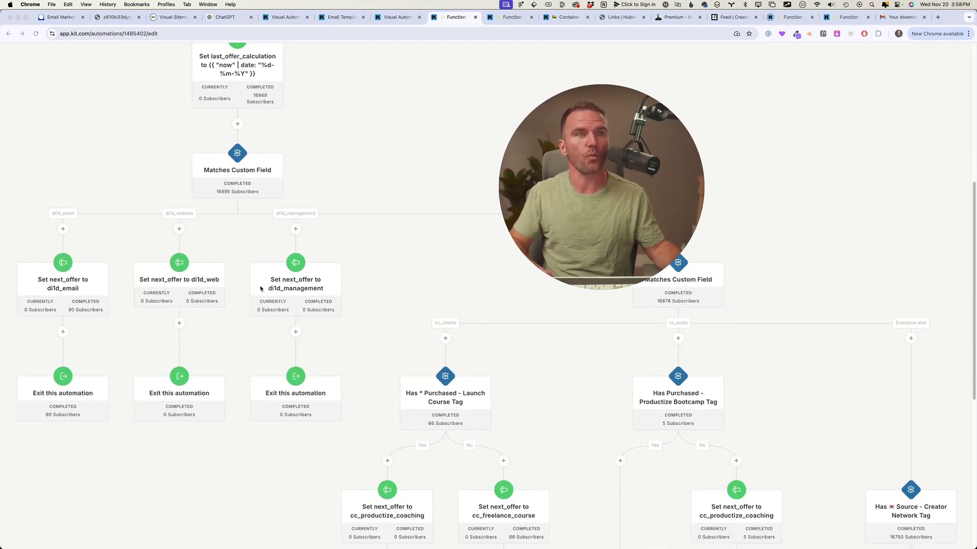
{"action": "scroll", "coordinate": [261, 288], "scroll_direction": "down", "scroll_amount": 15}
{"action": "scroll", "coordinate": [340, 223], "scroll_direction": "up", "scroll_amount": 12}
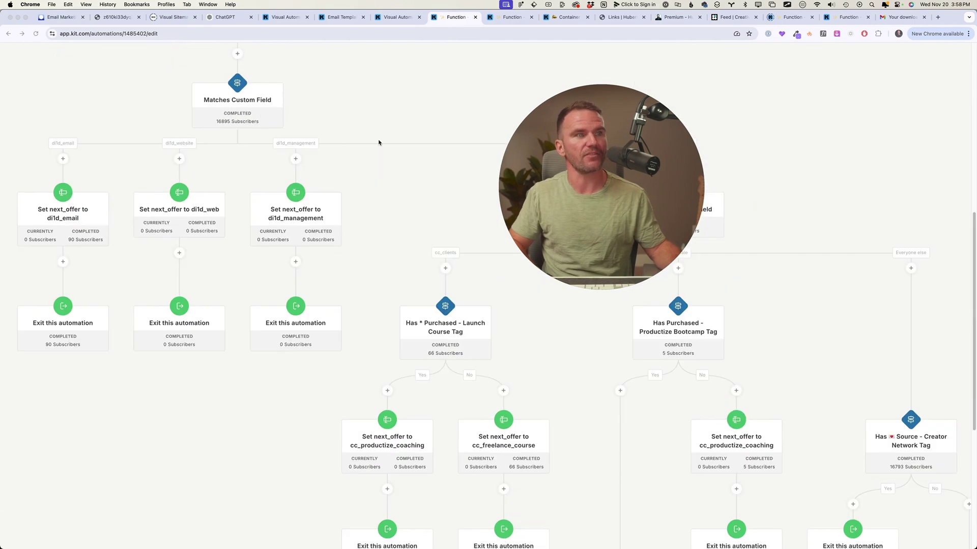
Go back to the Evergreen Newsletter automation and open the Huberman Lab email template.
{"action": "left_click", "coordinate": [402, 17]}
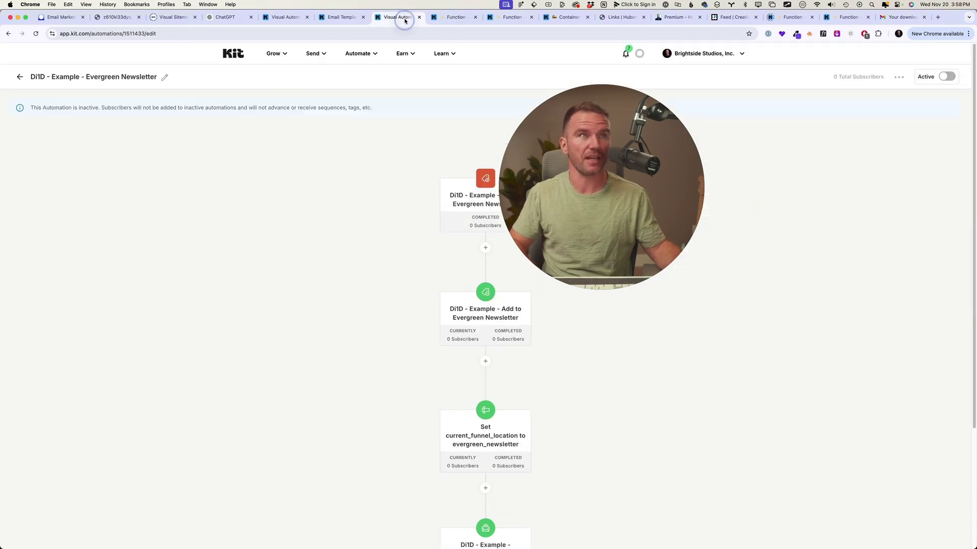
{"action": "left_click", "coordinate": [609, 203]}
{"action": "scroll", "coordinate": [512, 271], "scroll_direction": "down", "scroll_amount": 5}
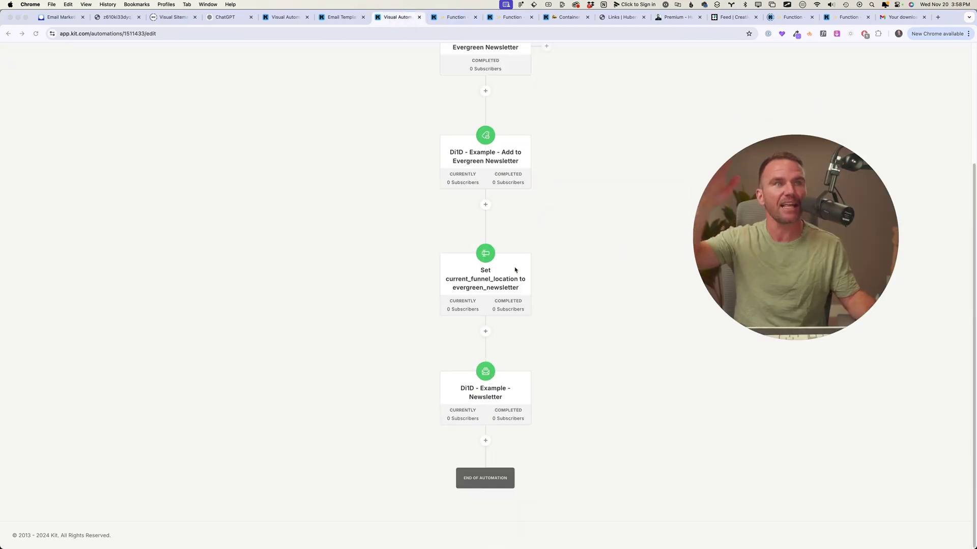
{"action": "scroll", "coordinate": [515, 270], "scroll_direction": "up", "scroll_amount": 5}
{"action": "left_click", "coordinate": [351, 18]}
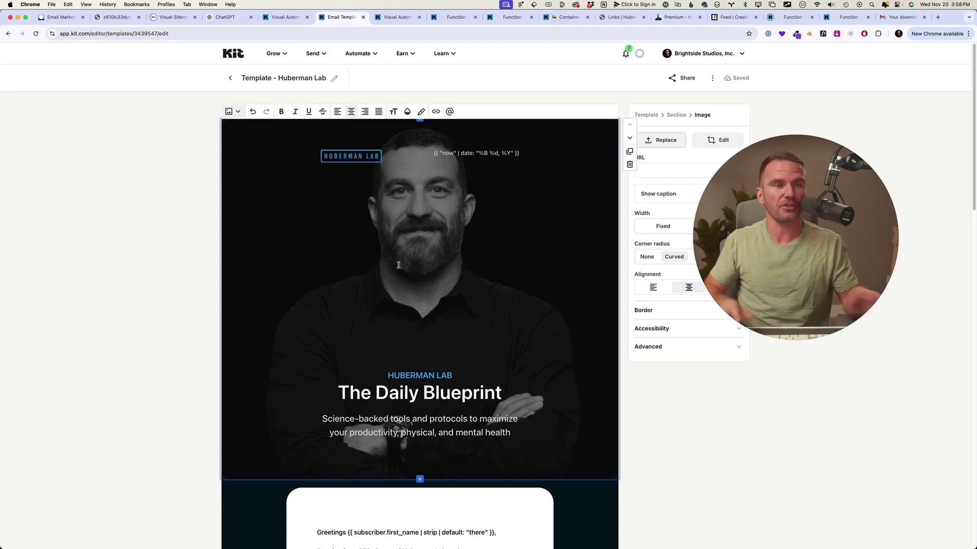
{"action": "key", "text": "super+Tab"}
{"action": "scroll", "coordinate": [386, 249], "scroll_direction": "left", "scroll_amount": 10}
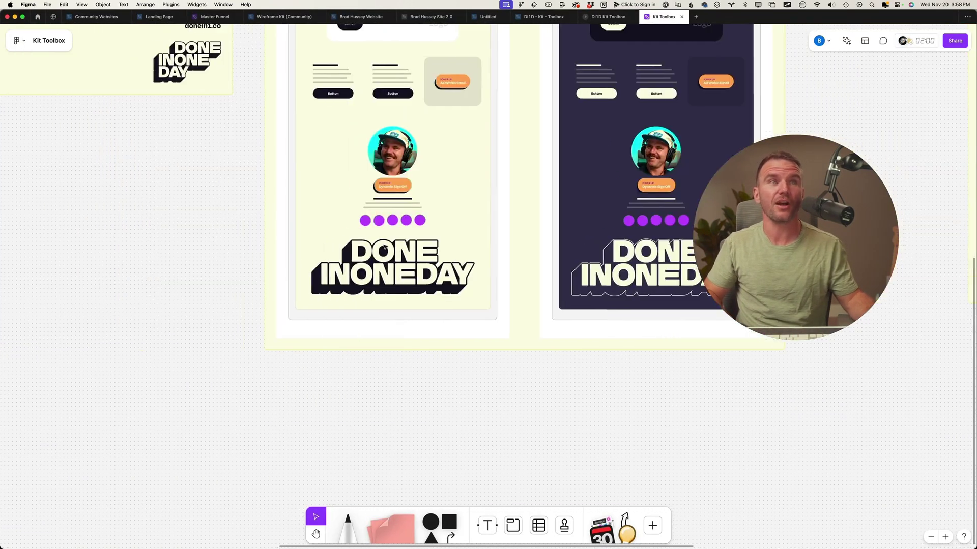
{"action": "scroll", "coordinate": [384, 248], "scroll_direction": "left", "scroll_amount": 5}
{"action": "scroll", "coordinate": [365, 239], "scroll_direction": "up", "scroll_amount": 10}
{"action": "scroll", "coordinate": [366, 238], "scroll_direction": "left", "scroll_amount": 6}
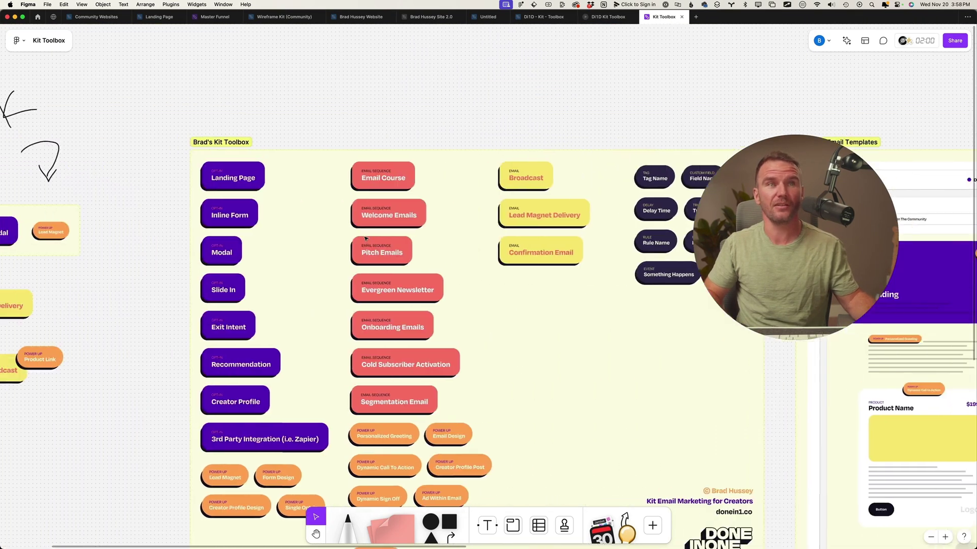
{"action": "scroll", "coordinate": [365, 239], "scroll_direction": "left", "scroll_amount": 15}
{"action": "scroll", "coordinate": [321, 234], "scroll_direction": "up", "scroll_amount": 2}
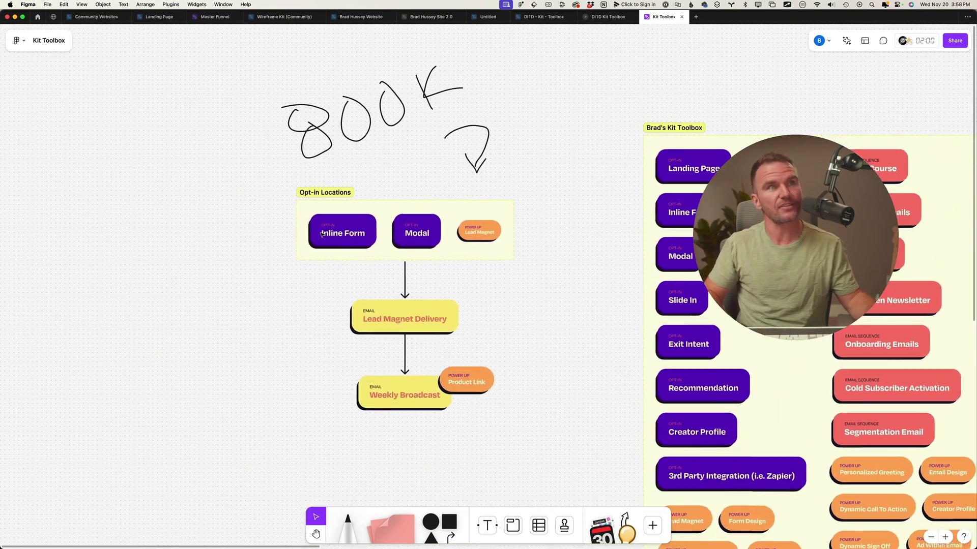
{"action": "scroll", "coordinate": [321, 234], "scroll_direction": "up", "scroll_amount": 1}
{"action": "mouse_move", "coordinate": [808, 254]}
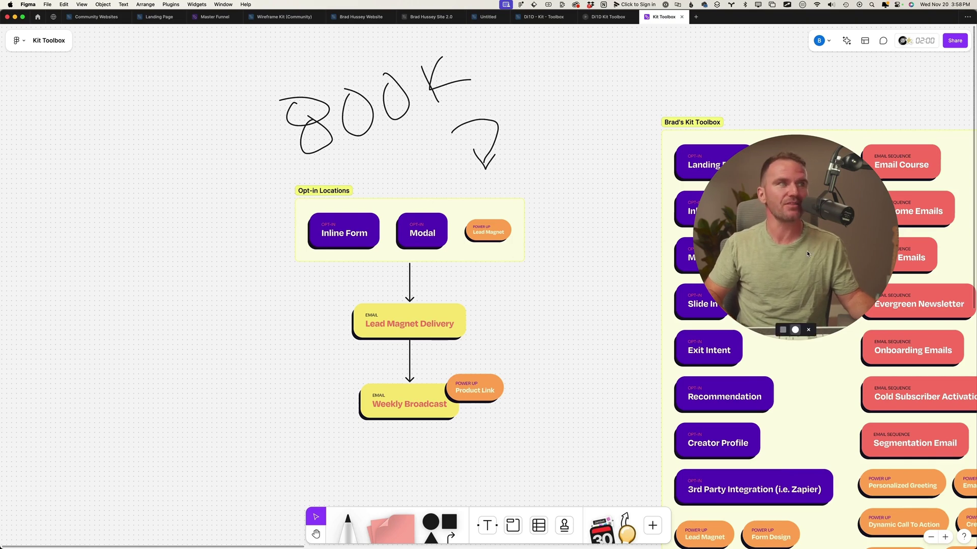
{"action": "left_click_drag", "start_coordinate": [808, 254], "coordinate": [162, 382]}
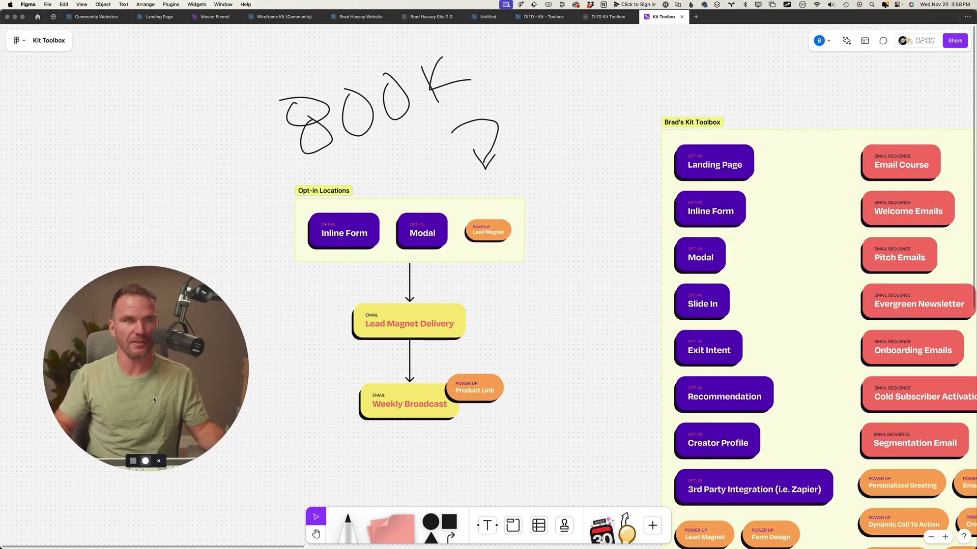
{"action": "scroll", "coordinate": [277, 365], "scroll_direction": "down", "scroll_amount": 3}
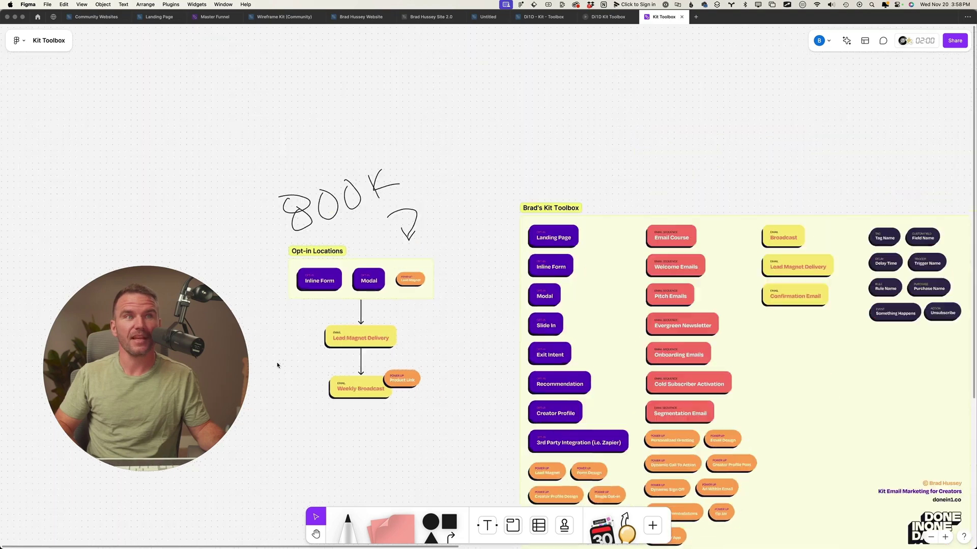
{"action": "scroll", "coordinate": [277, 365], "scroll_direction": "up", "scroll_amount": 1}
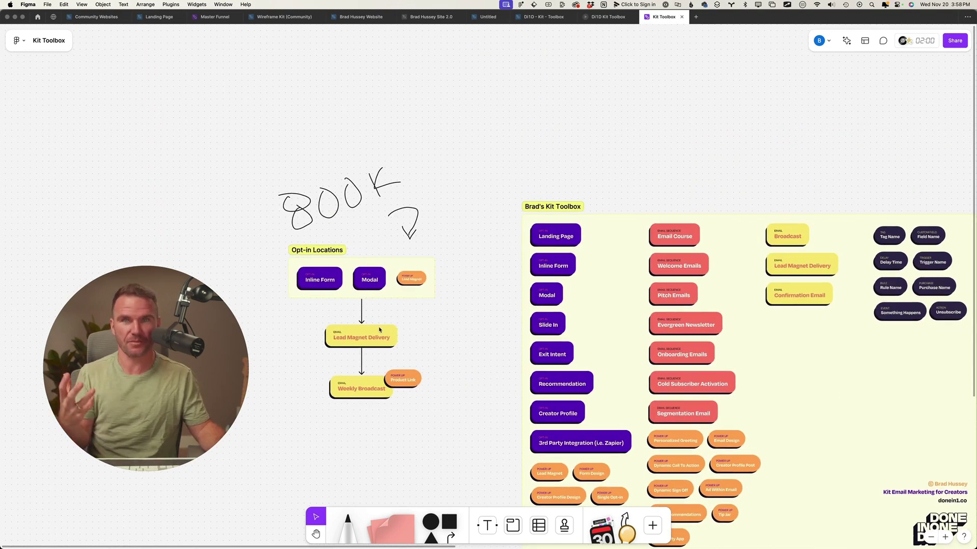
{"action": "scroll", "coordinate": [413, 383], "scroll_direction": "right", "scroll_amount": 5}
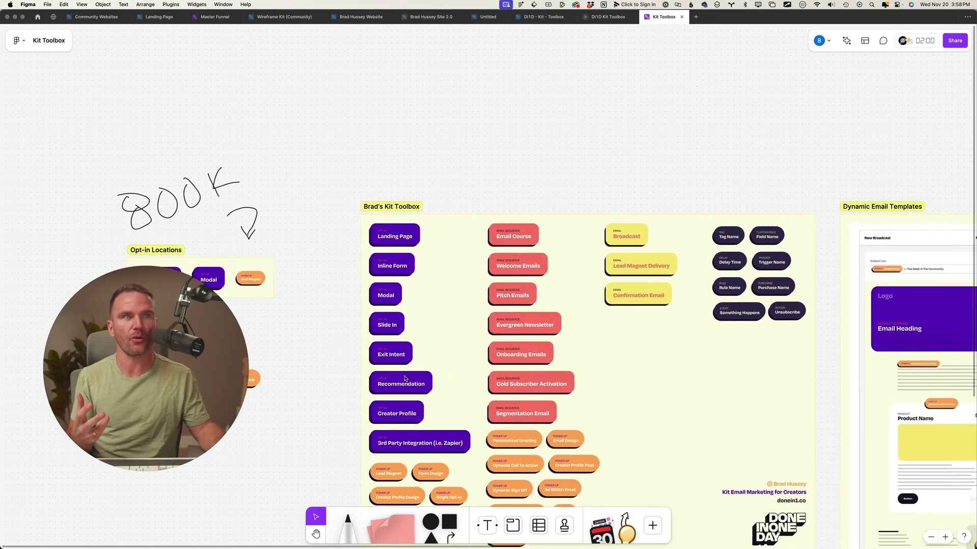
{"action": "scroll", "coordinate": [405, 377], "scroll_direction": "right", "scroll_amount": 15}
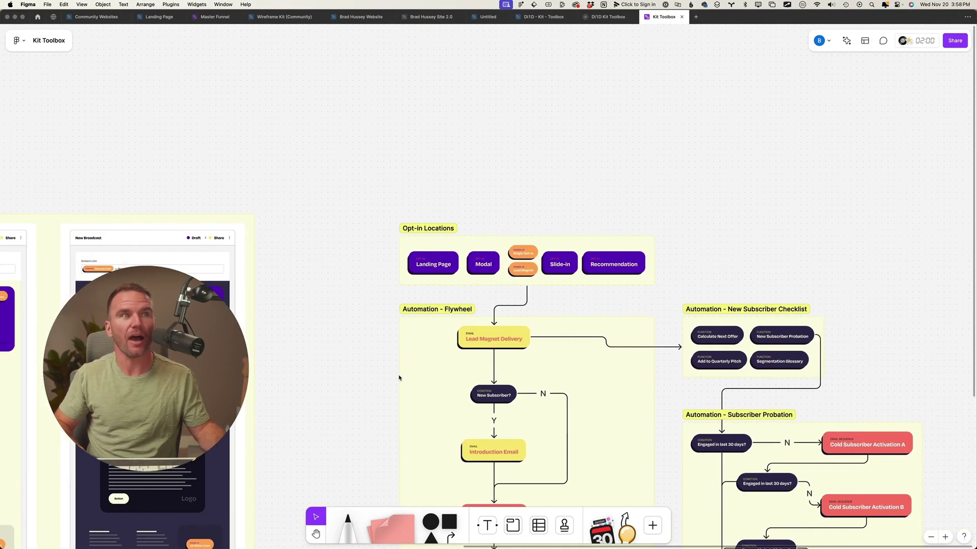
{"action": "scroll", "coordinate": [398, 377], "scroll_direction": "right", "scroll_amount": 3}
{"action": "scroll", "coordinate": [458, 351], "scroll_direction": "down", "scroll_amount": 8}
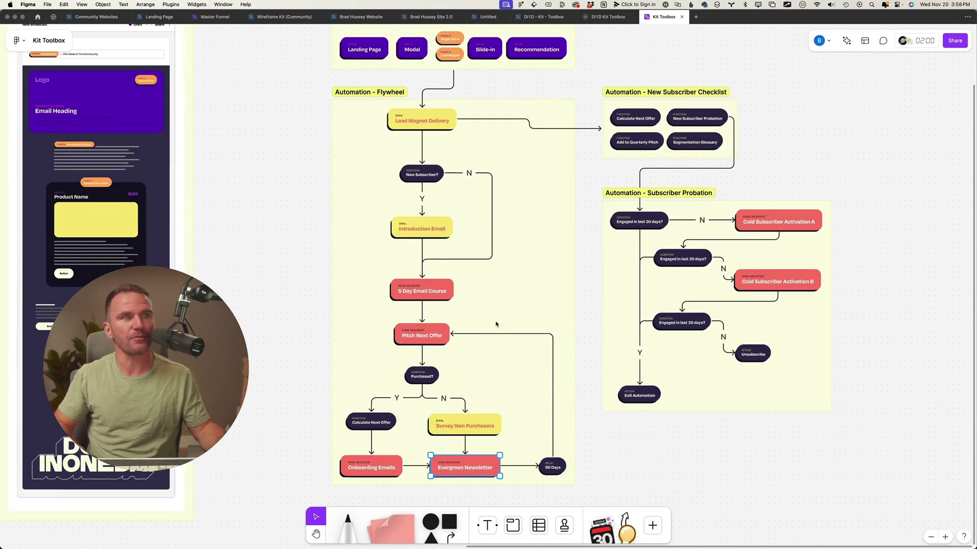
{"action": "scroll", "coordinate": [496, 324], "scroll_direction": "up", "scroll_amount": 3}
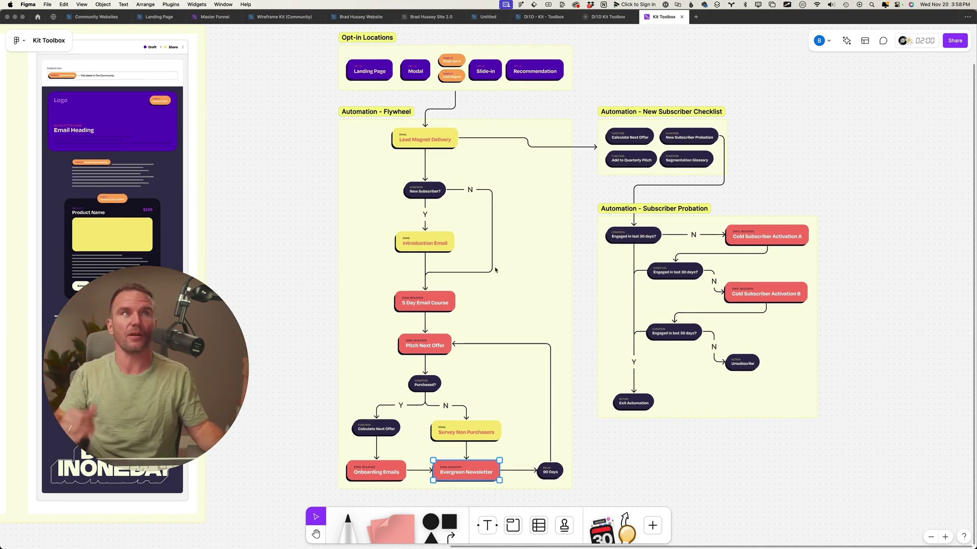
{"action": "scroll", "coordinate": [495, 270], "scroll_direction": "left", "scroll_amount": 10}
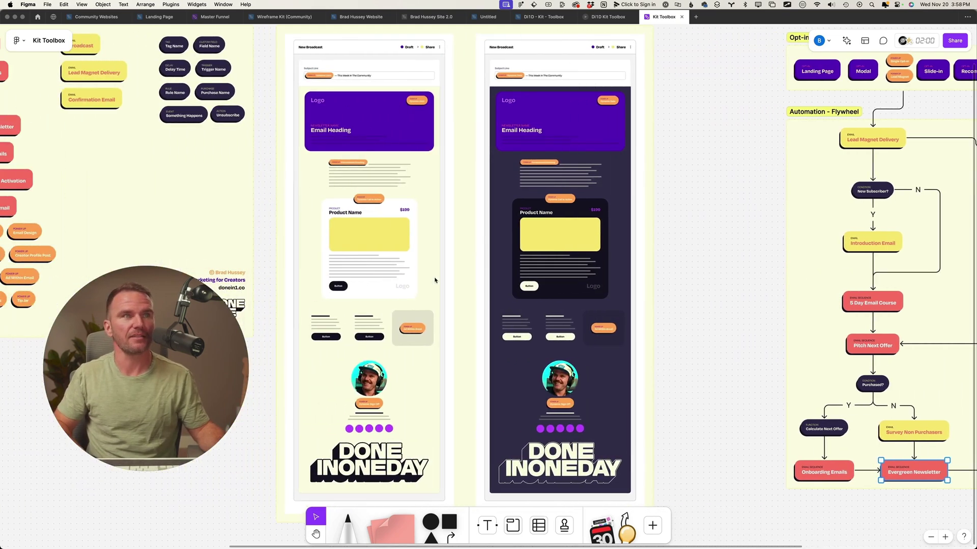
{"action": "scroll", "coordinate": [435, 280], "scroll_direction": "right", "scroll_amount": 12}
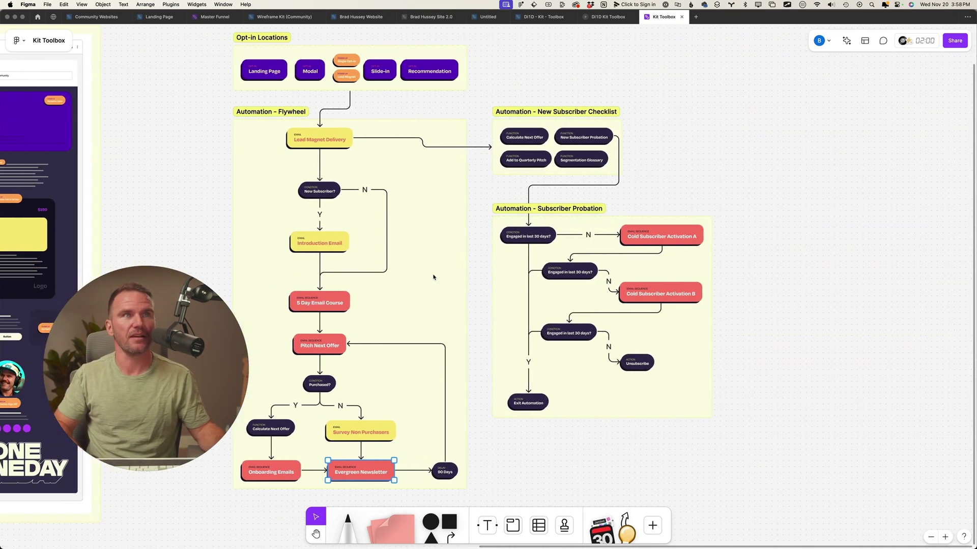
{"action": "mouse_move", "coordinate": [181, 362]}
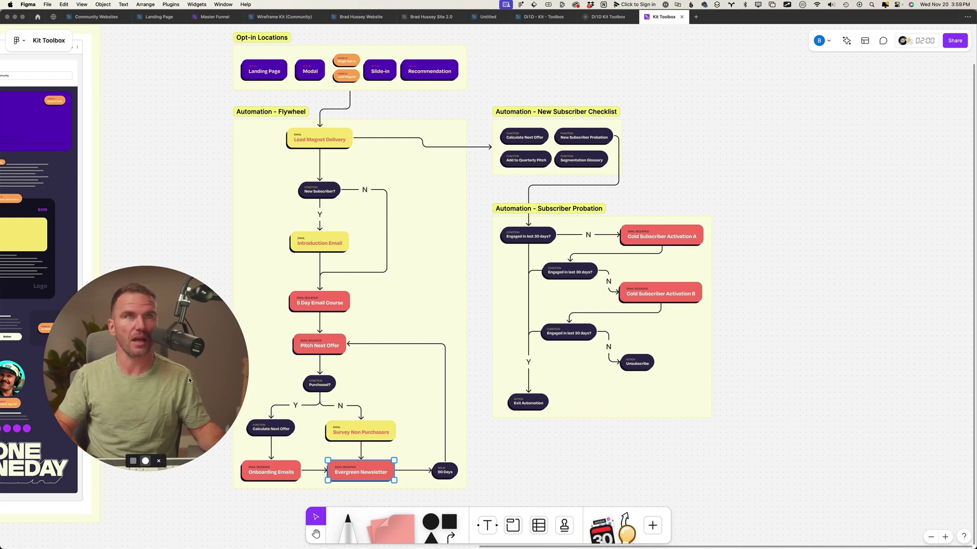
{"action": "key", "text": "super+Tab"}
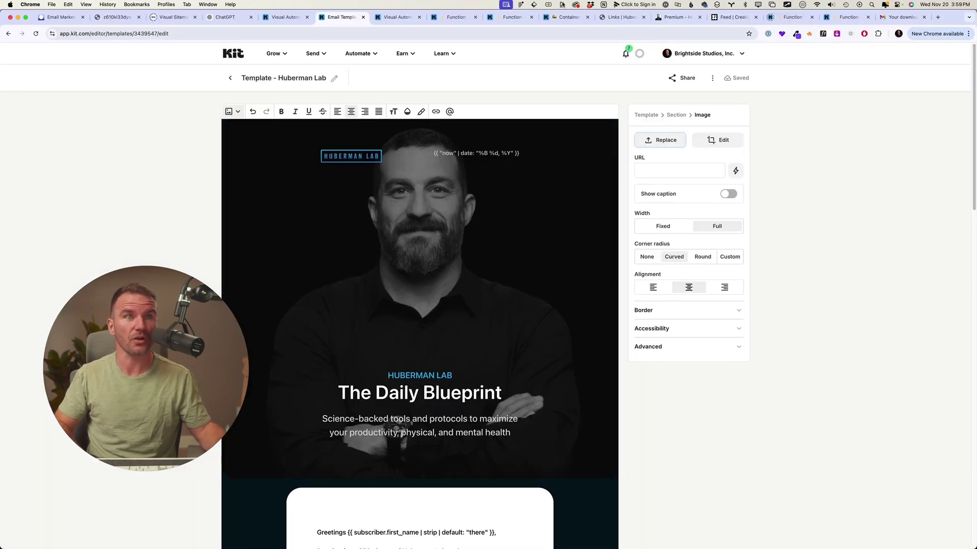